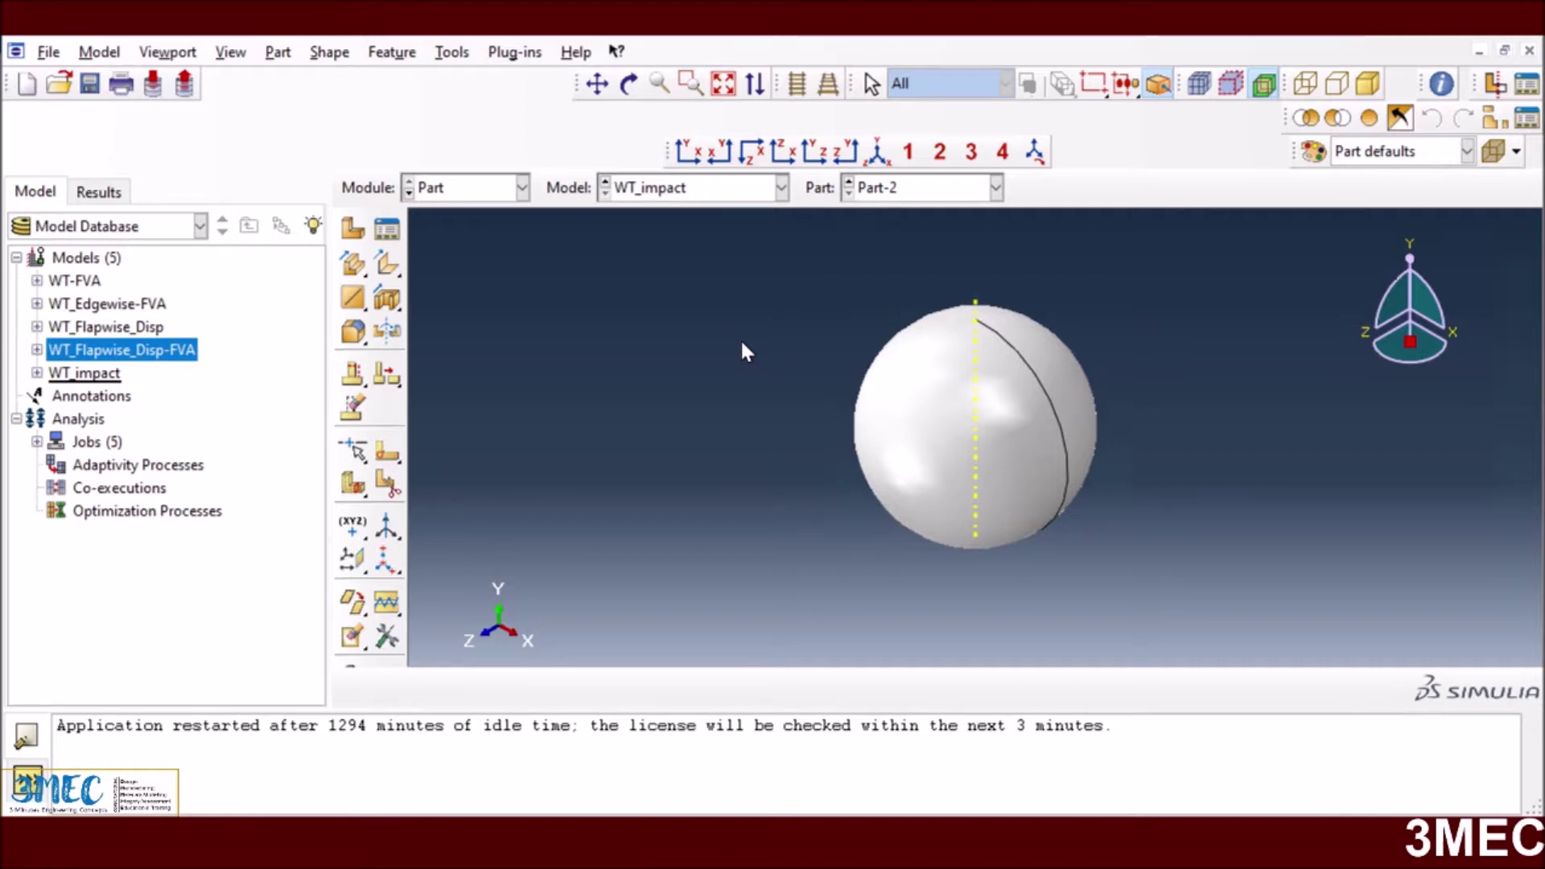
{"action": "left_click", "coordinate": [895, 192]}
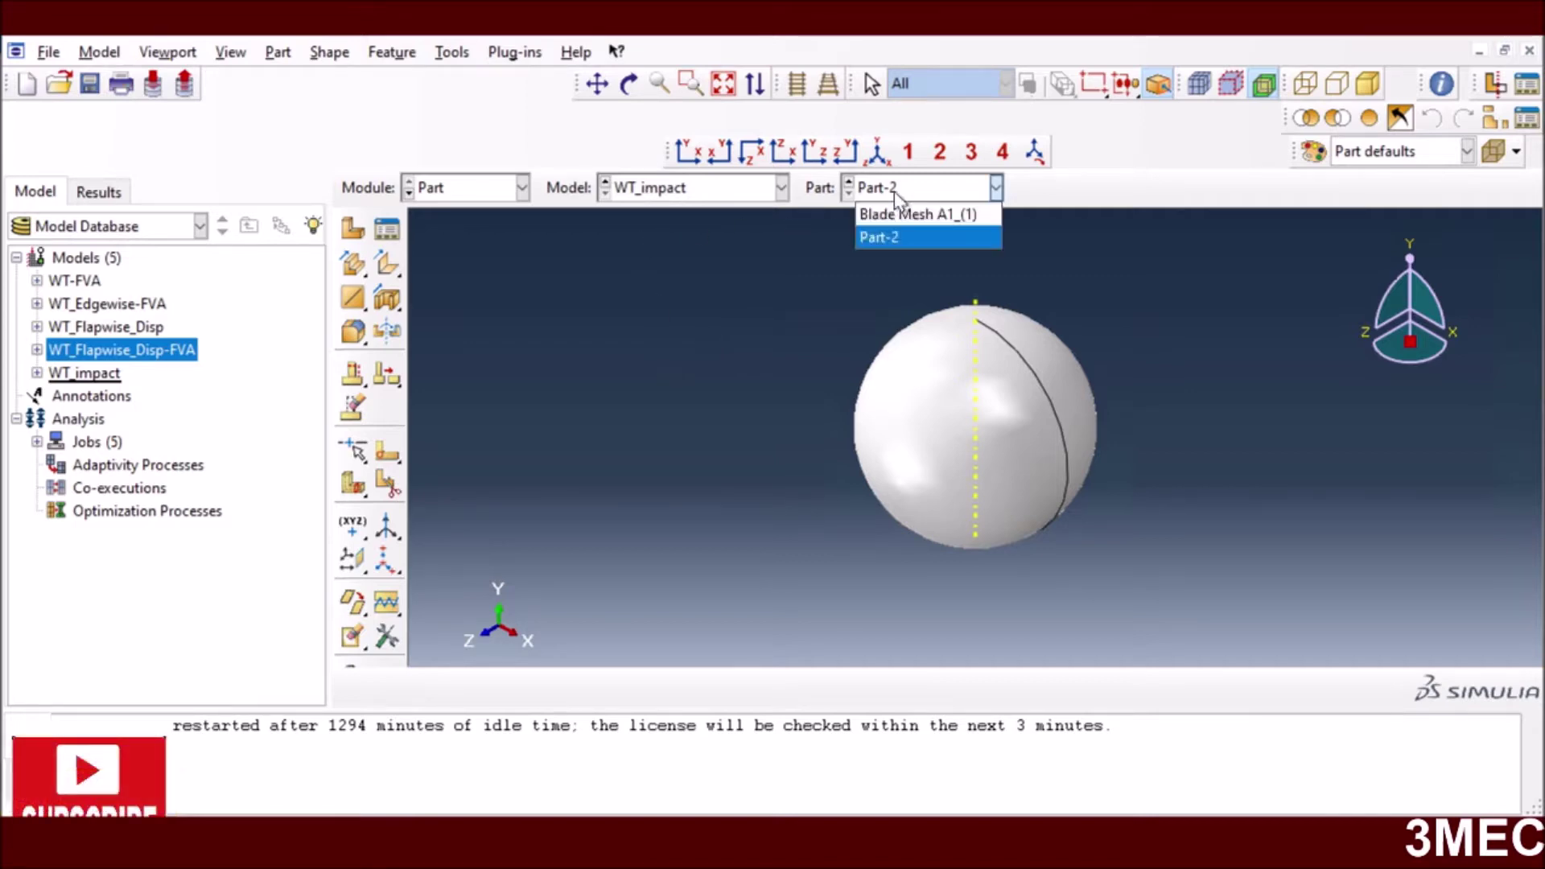
{"action": "left_click", "coordinate": [910, 214]}
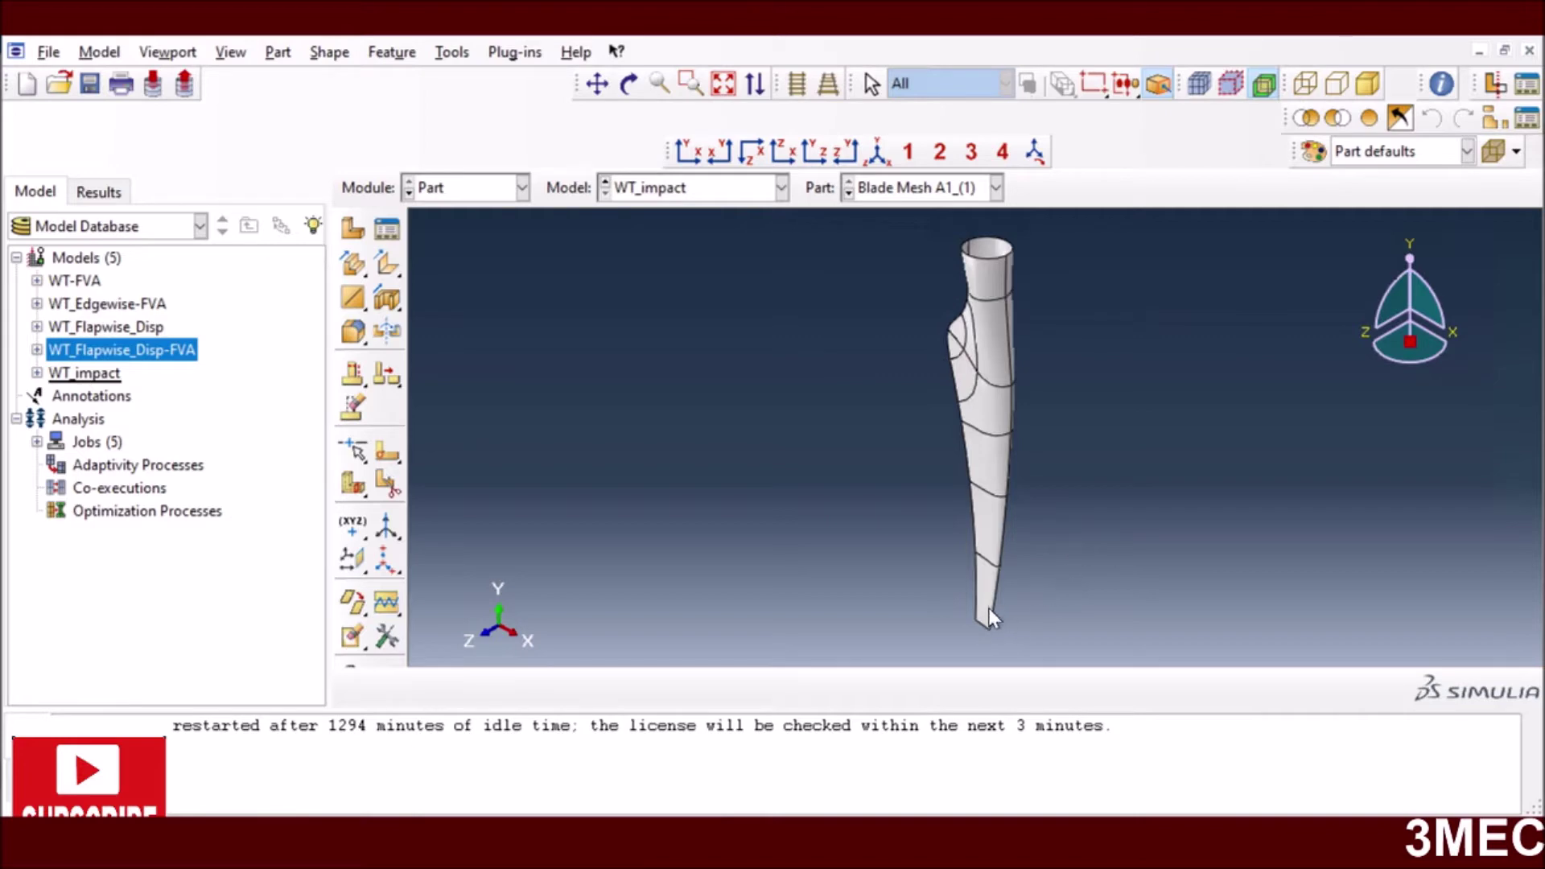
{"action": "left_click", "coordinate": [912, 188]}
{"action": "left_click", "coordinate": [885, 238]}
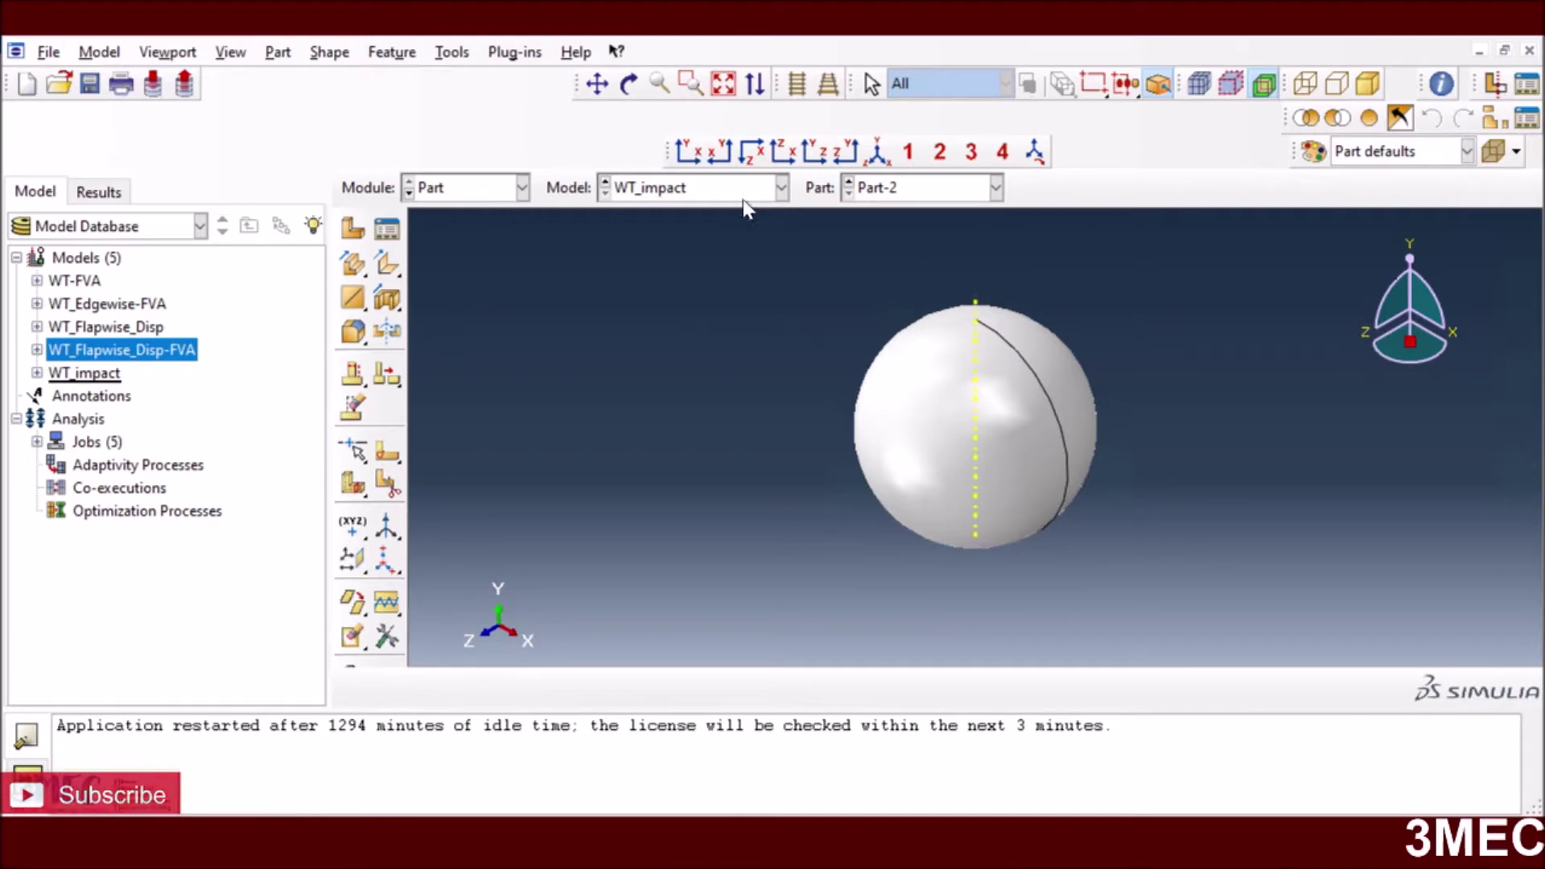
- In the Property module, review material obj: density 7.88E-006, elastic modulus 210000, Poisson's ratio 0.33
{"action": "left_click", "coordinate": [520, 190]}
{"action": "left_click", "coordinate": [487, 236]}
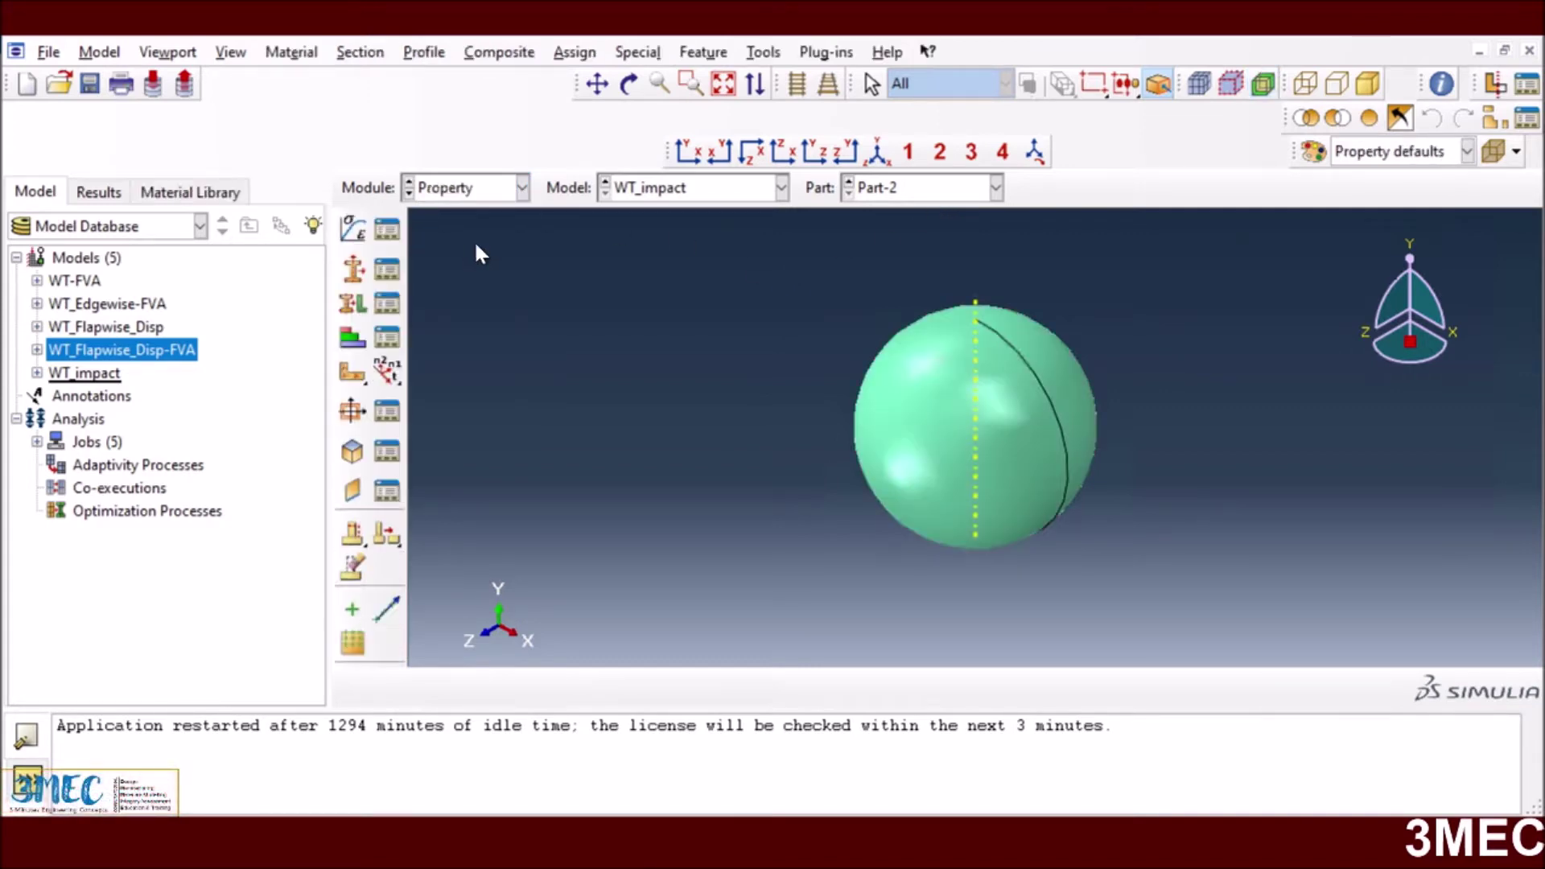
{"action": "left_click", "coordinate": [387, 230]}
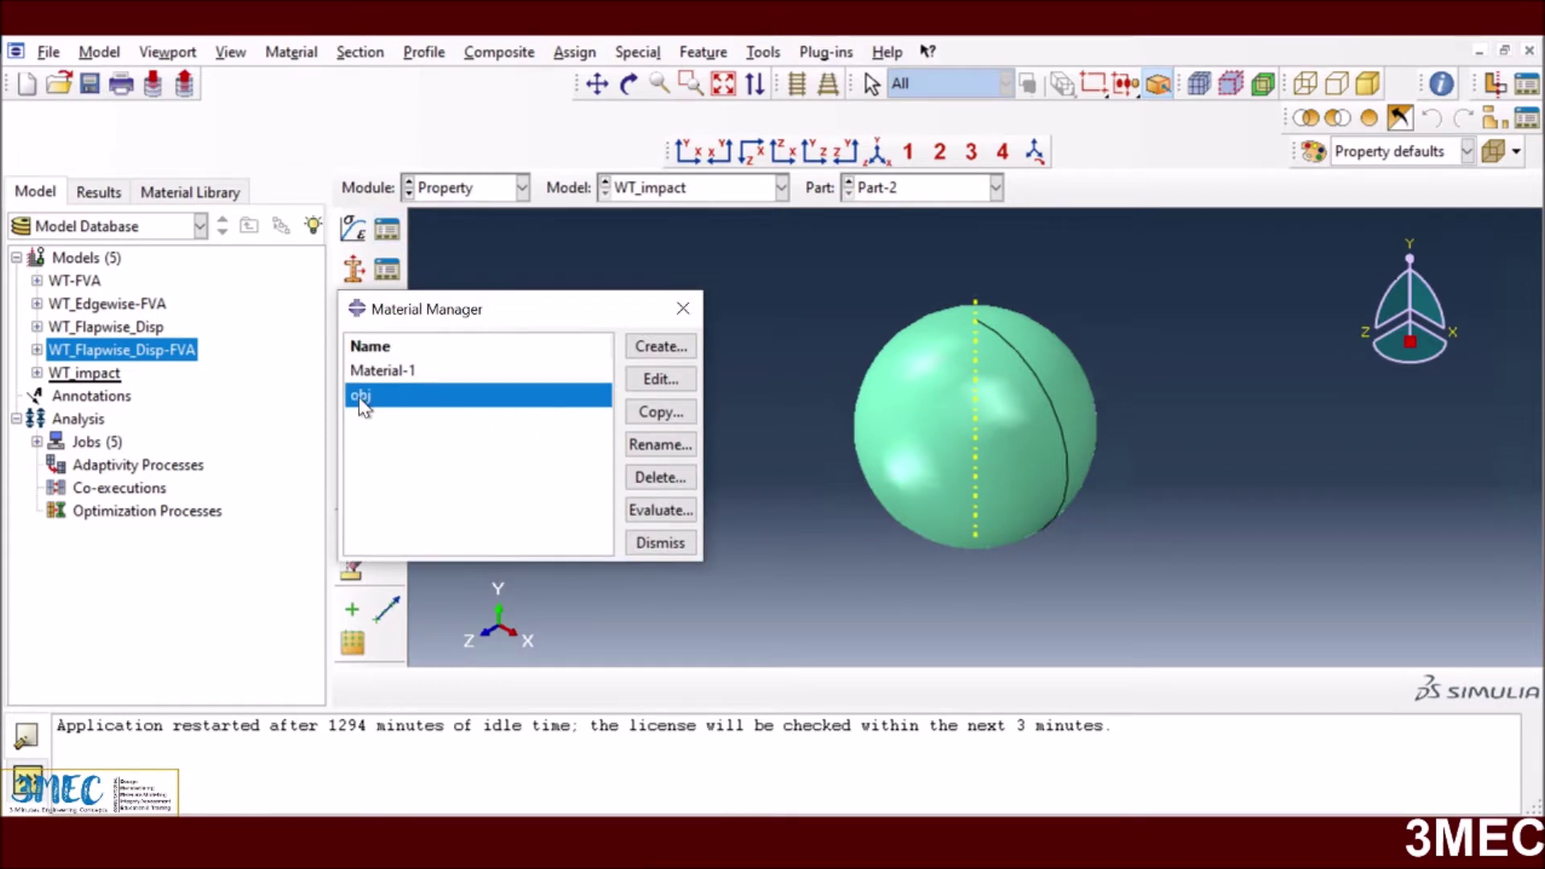
{"action": "left_click", "coordinate": [661, 379]}
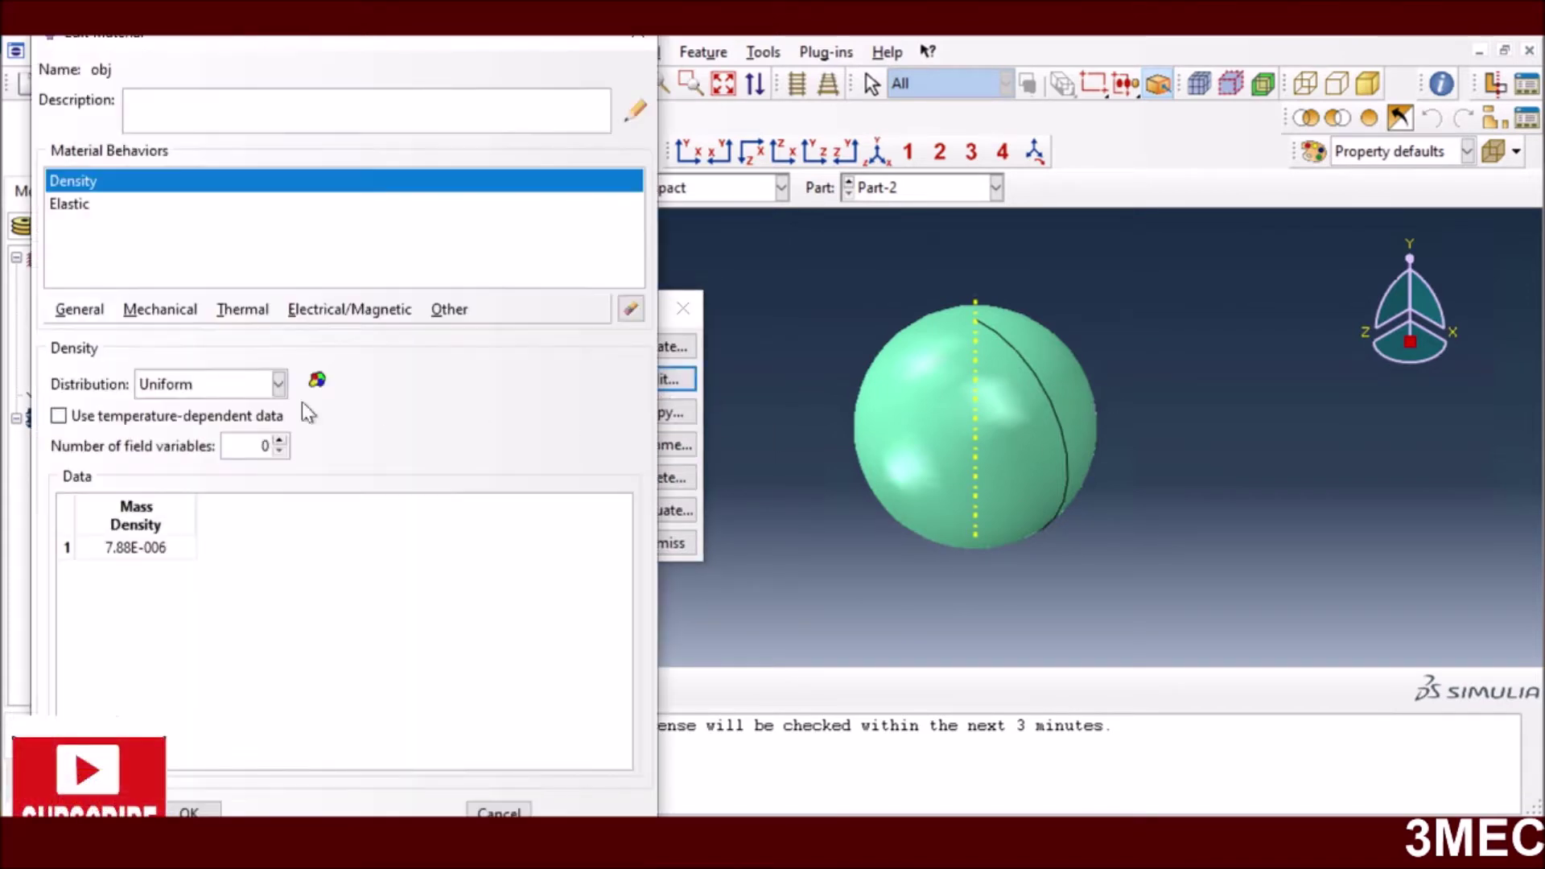
{"action": "left_click", "coordinate": [77, 205]}
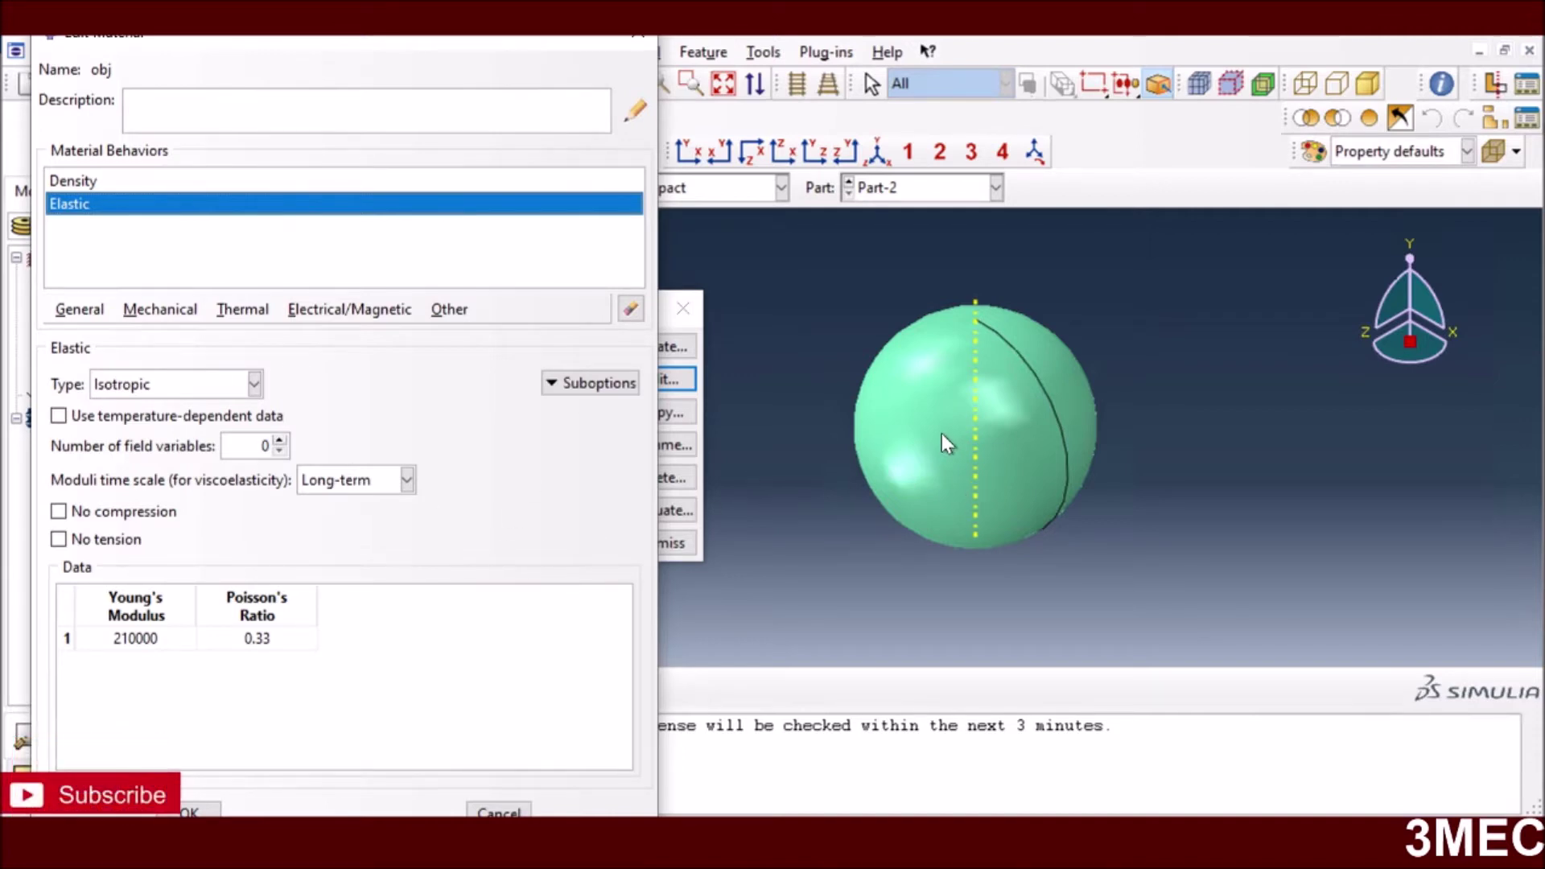
{"action": "left_click", "coordinate": [171, 810]}
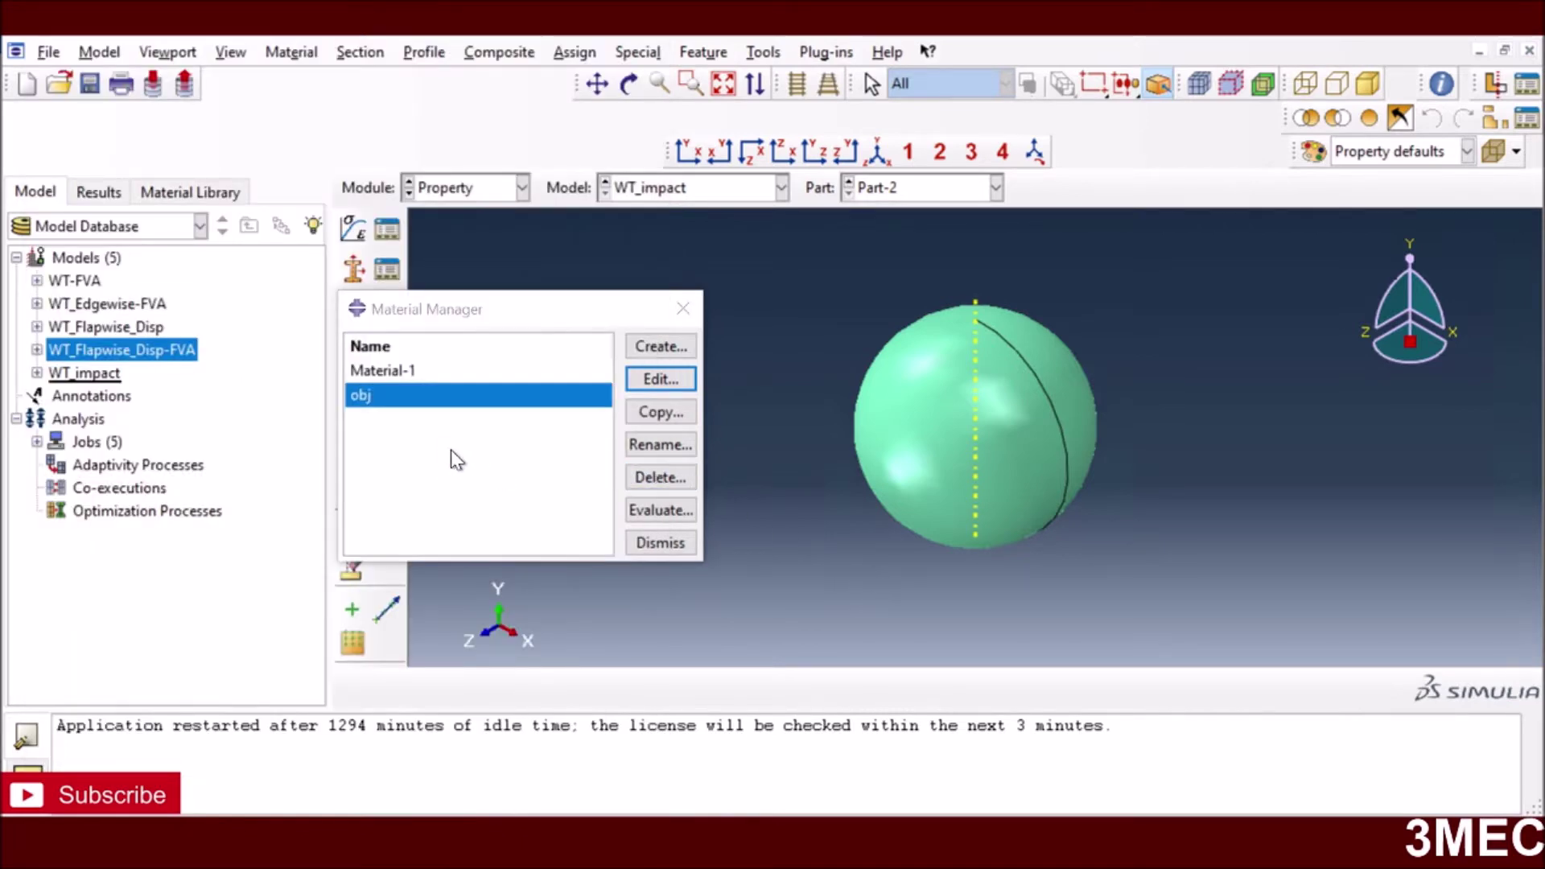
- Review Material-1's density 2.7E-006 and its engineering-constant elastic properties
{"action": "left_click", "coordinate": [419, 370]}
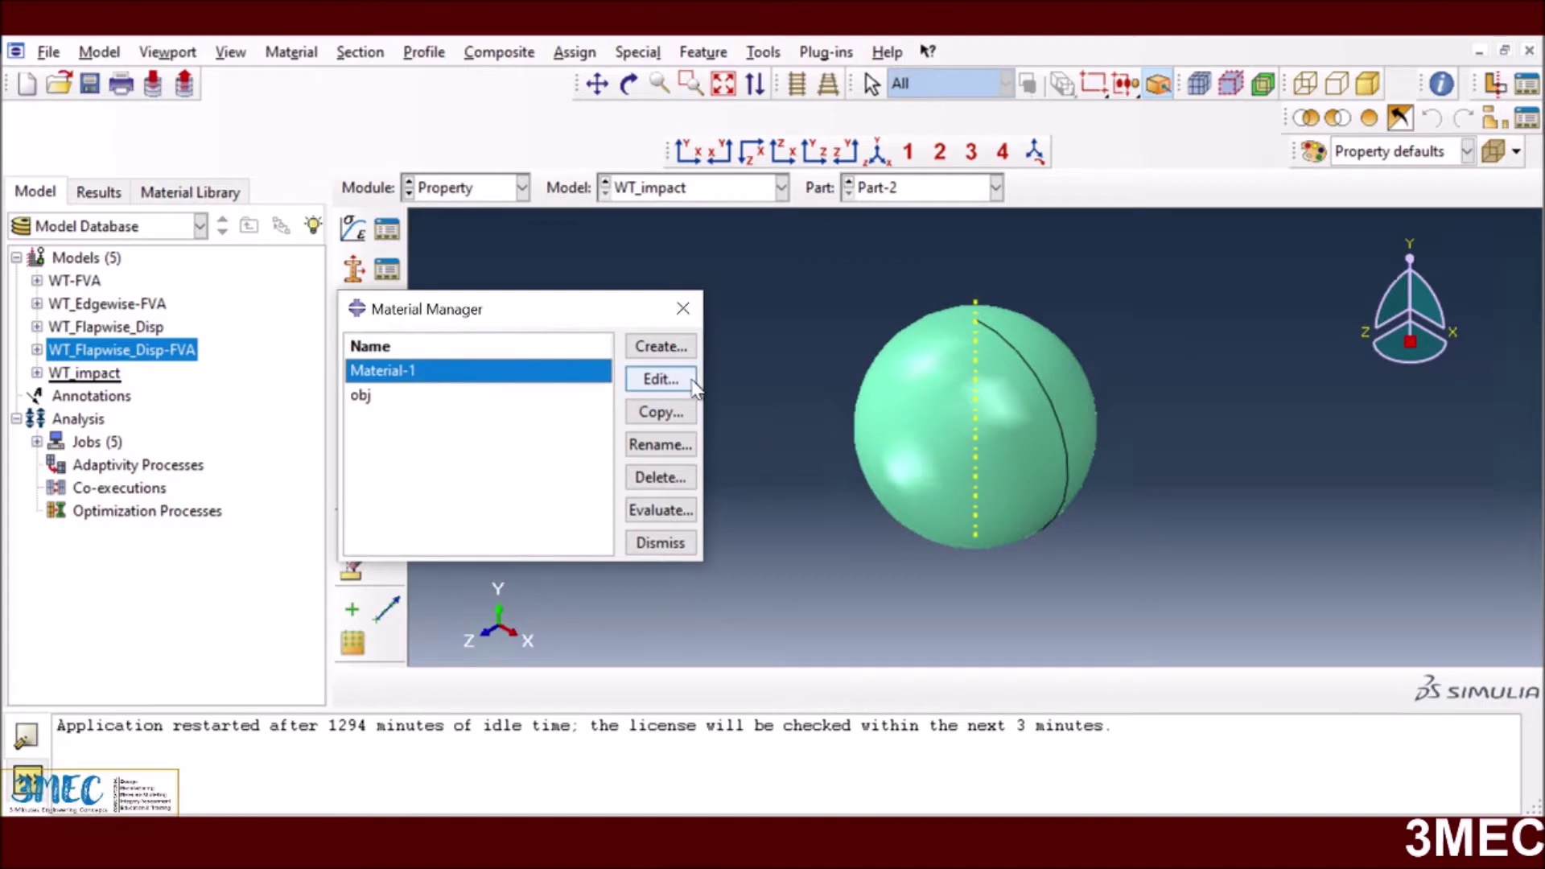
{"action": "left_click", "coordinate": [662, 379]}
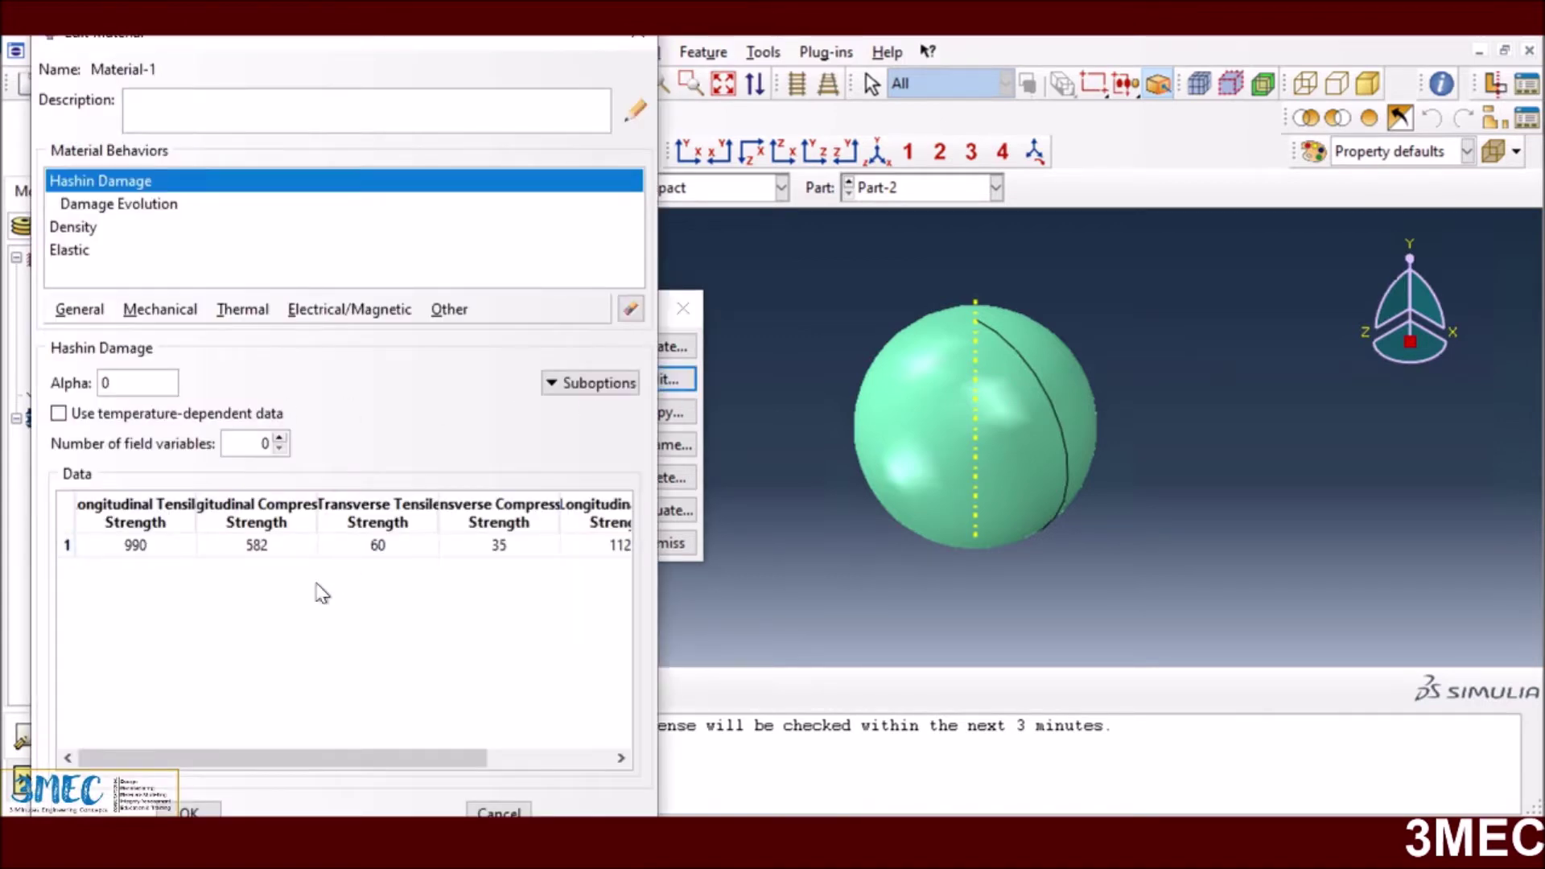
{"action": "left_click", "coordinate": [79, 250]}
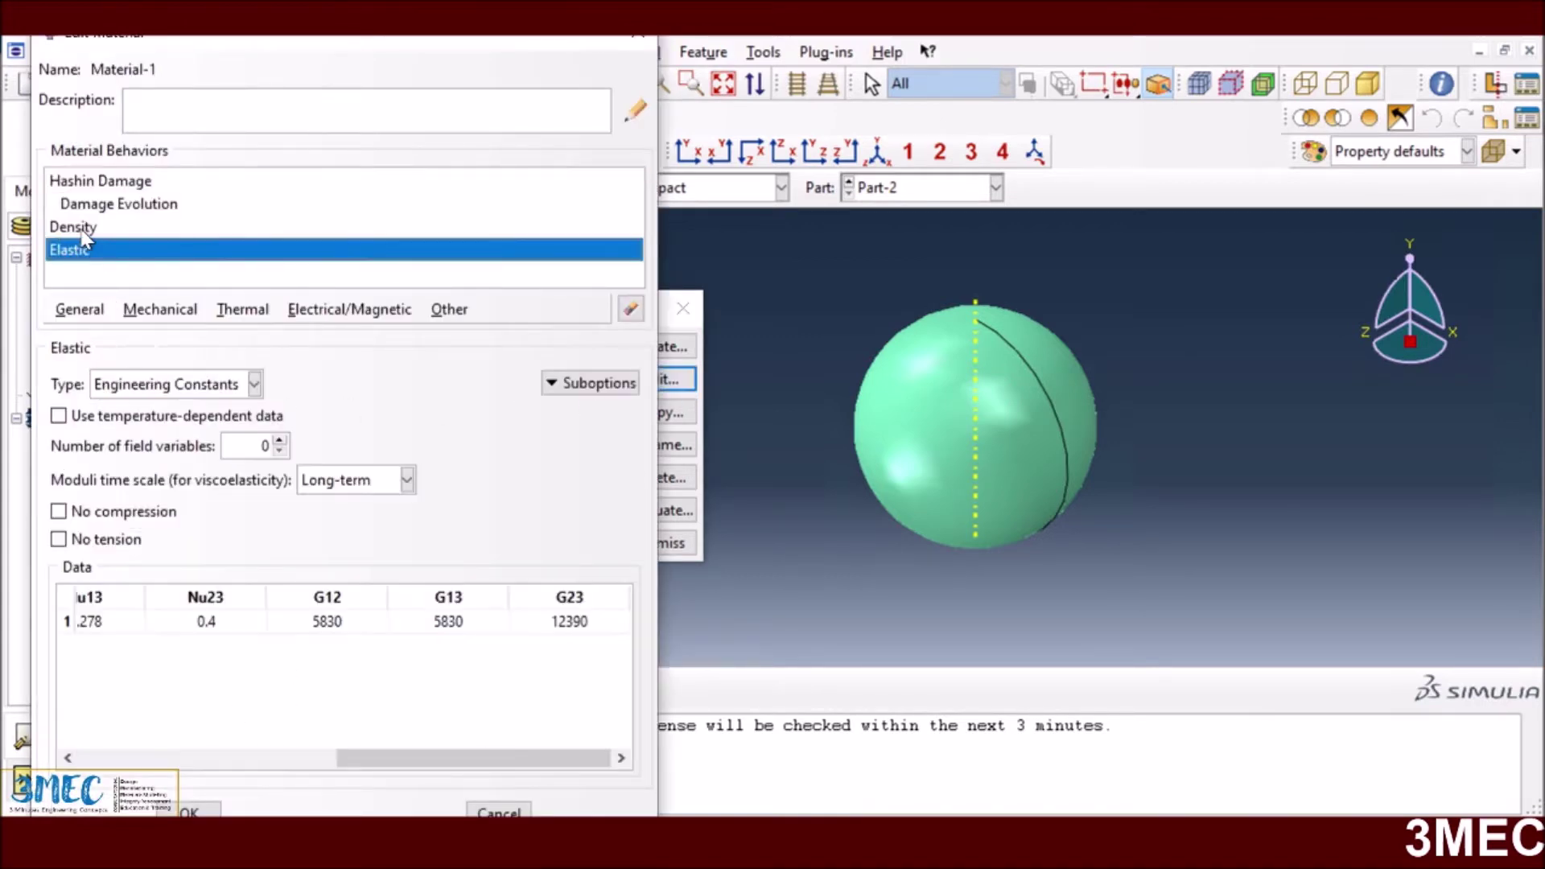
{"action": "left_click", "coordinate": [84, 229]}
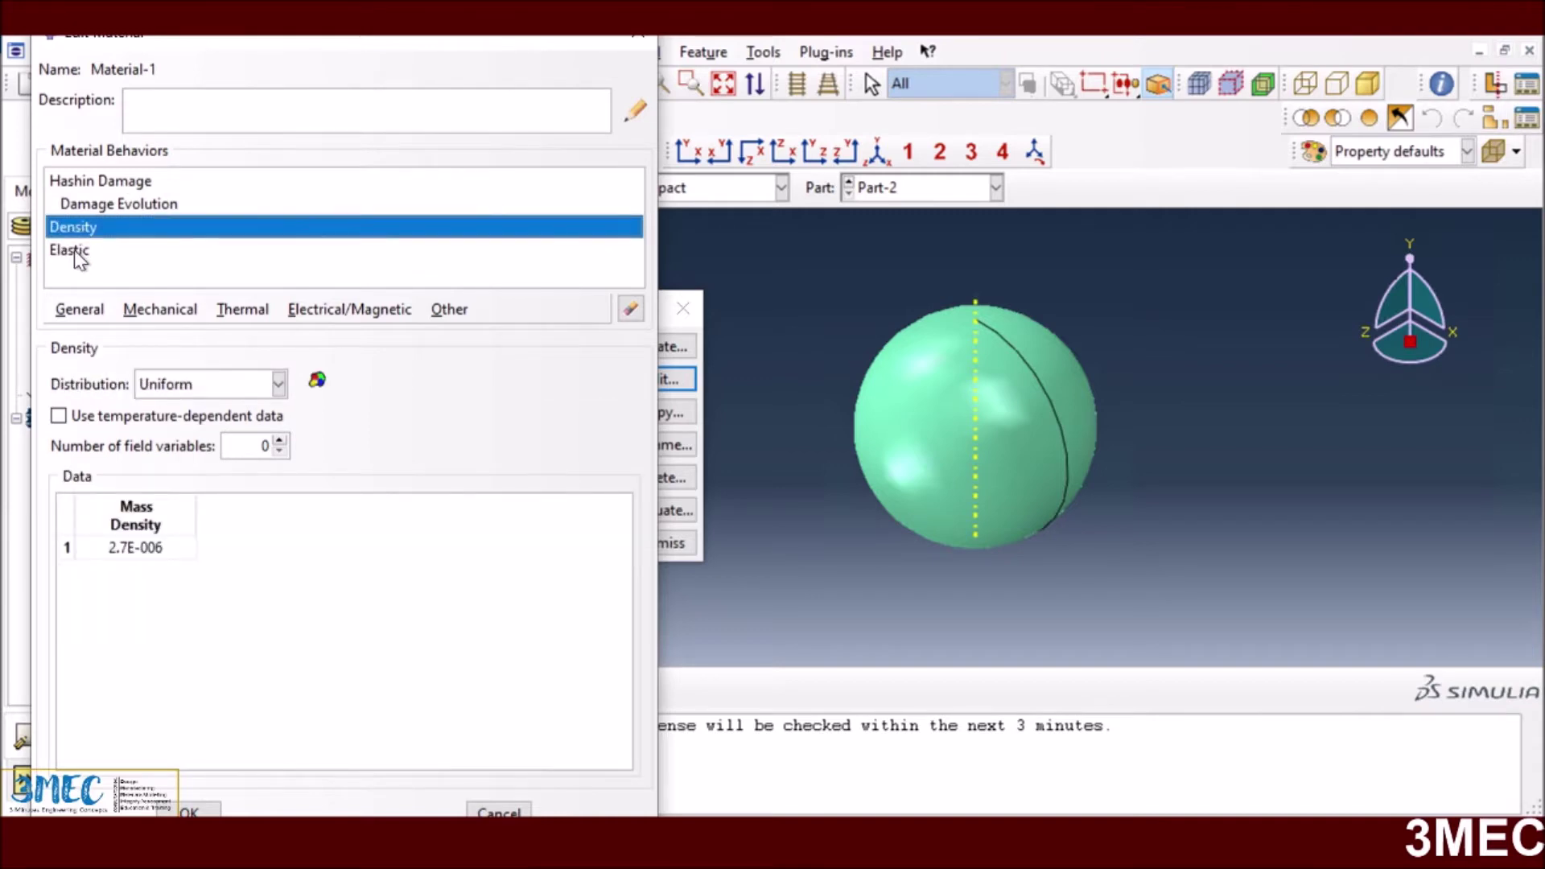
{"action": "left_click", "coordinate": [78, 255]}
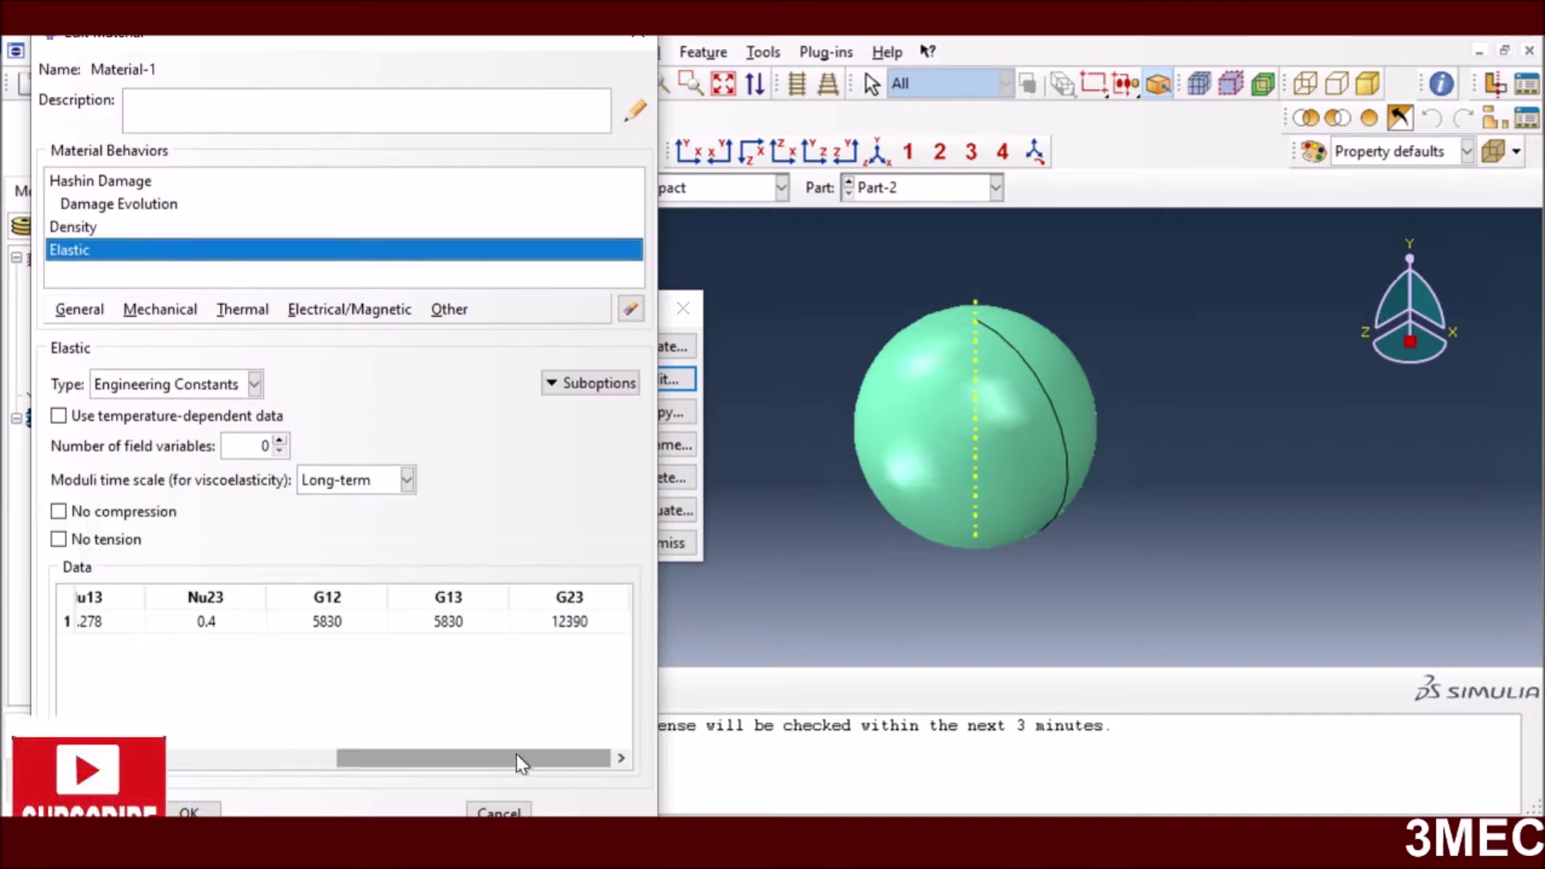
{"action": "left_click_drag", "start_coordinate": [517, 759], "coordinate": [175, 797]}
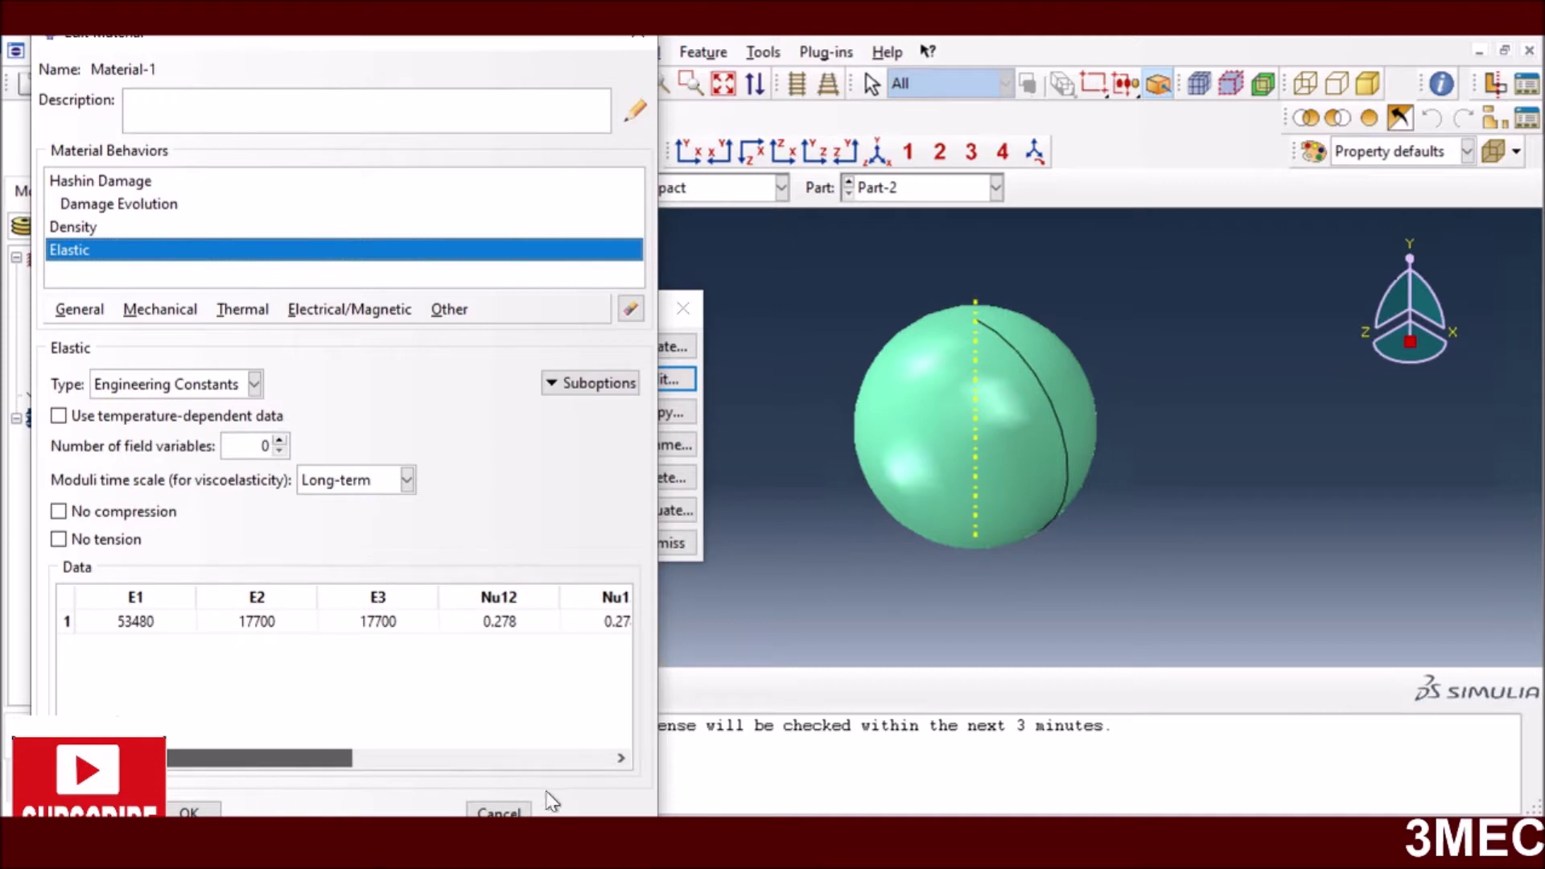
{"action": "left_click", "coordinate": [623, 759]}
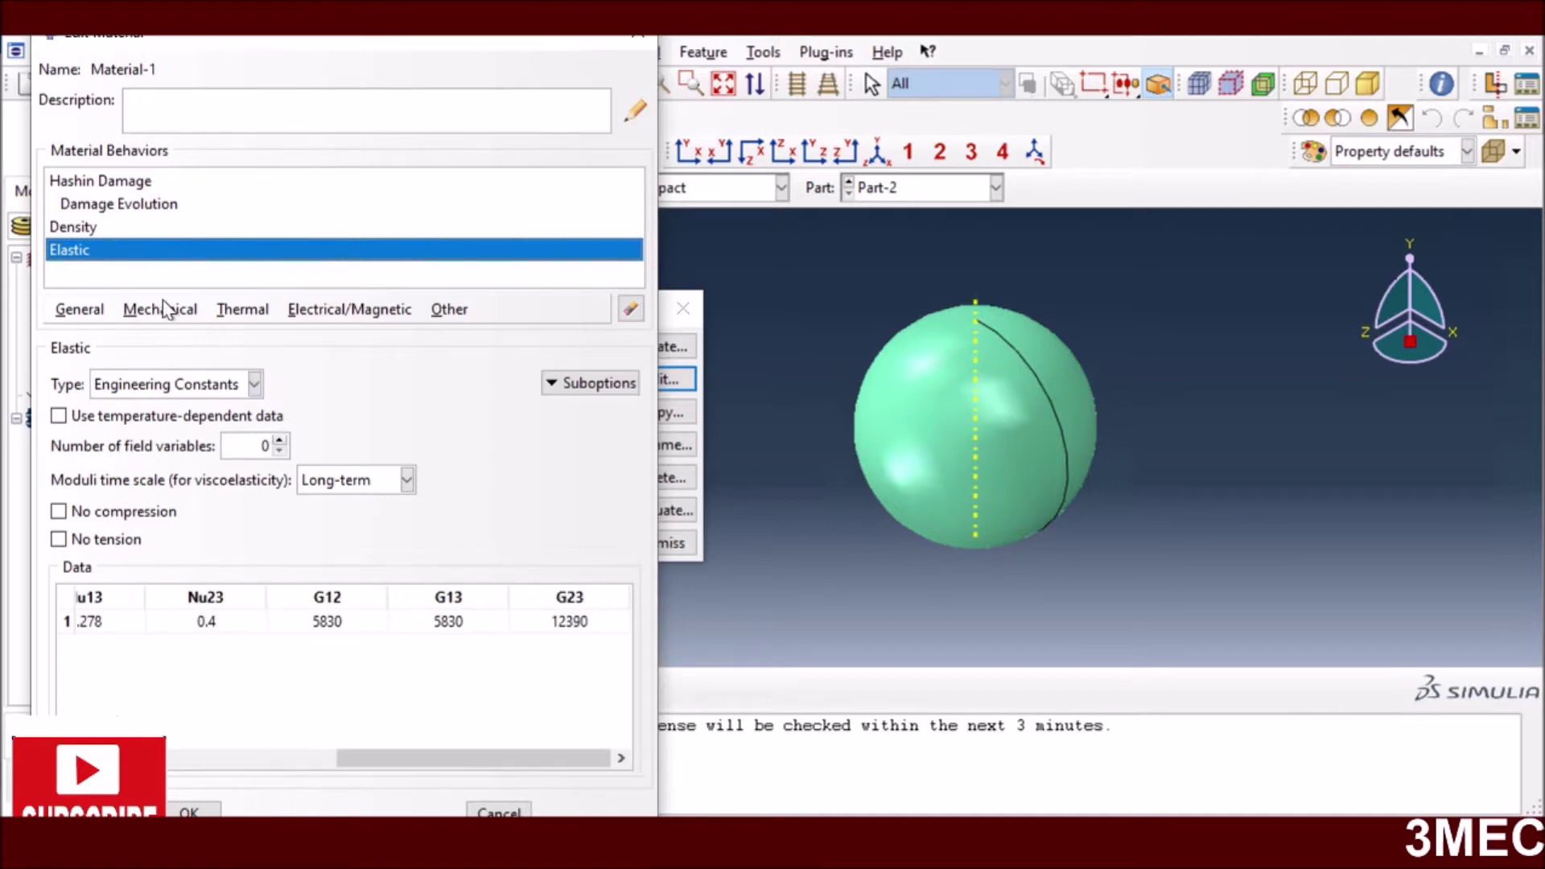
- Review Material-1's Hashin damage and energy evolution (1.29/0.757/0.078/0.0455), then close the materials list
{"action": "left_click", "coordinate": [77, 182]}
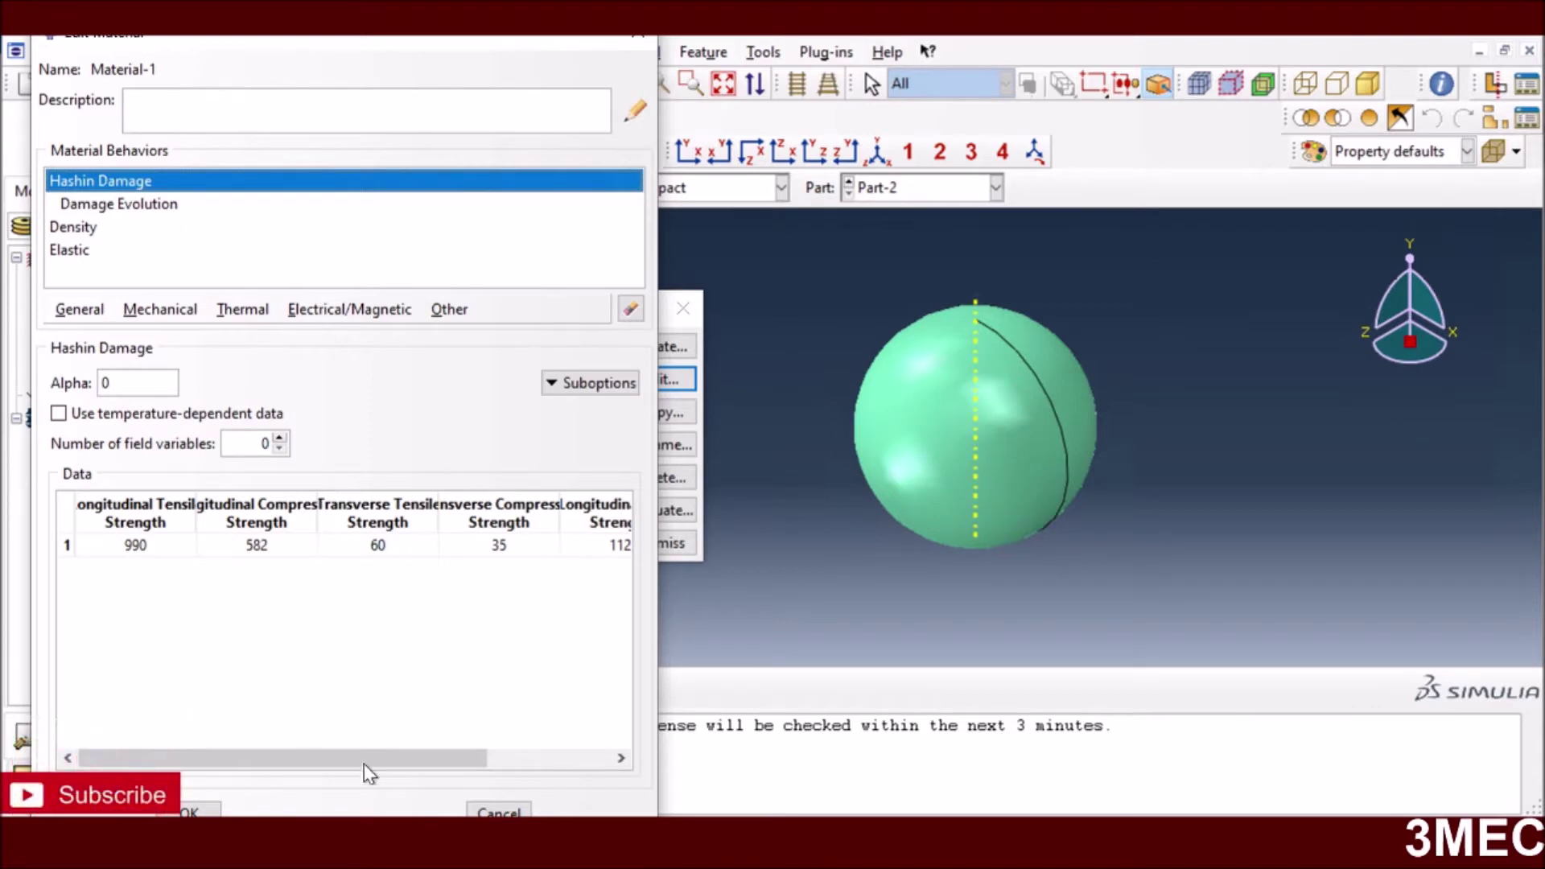
{"action": "left_click_drag", "start_coordinate": [370, 756], "coordinate": [253, 761]}
{"action": "left_click_drag", "start_coordinate": [245, 763], "coordinate": [106, 724]}
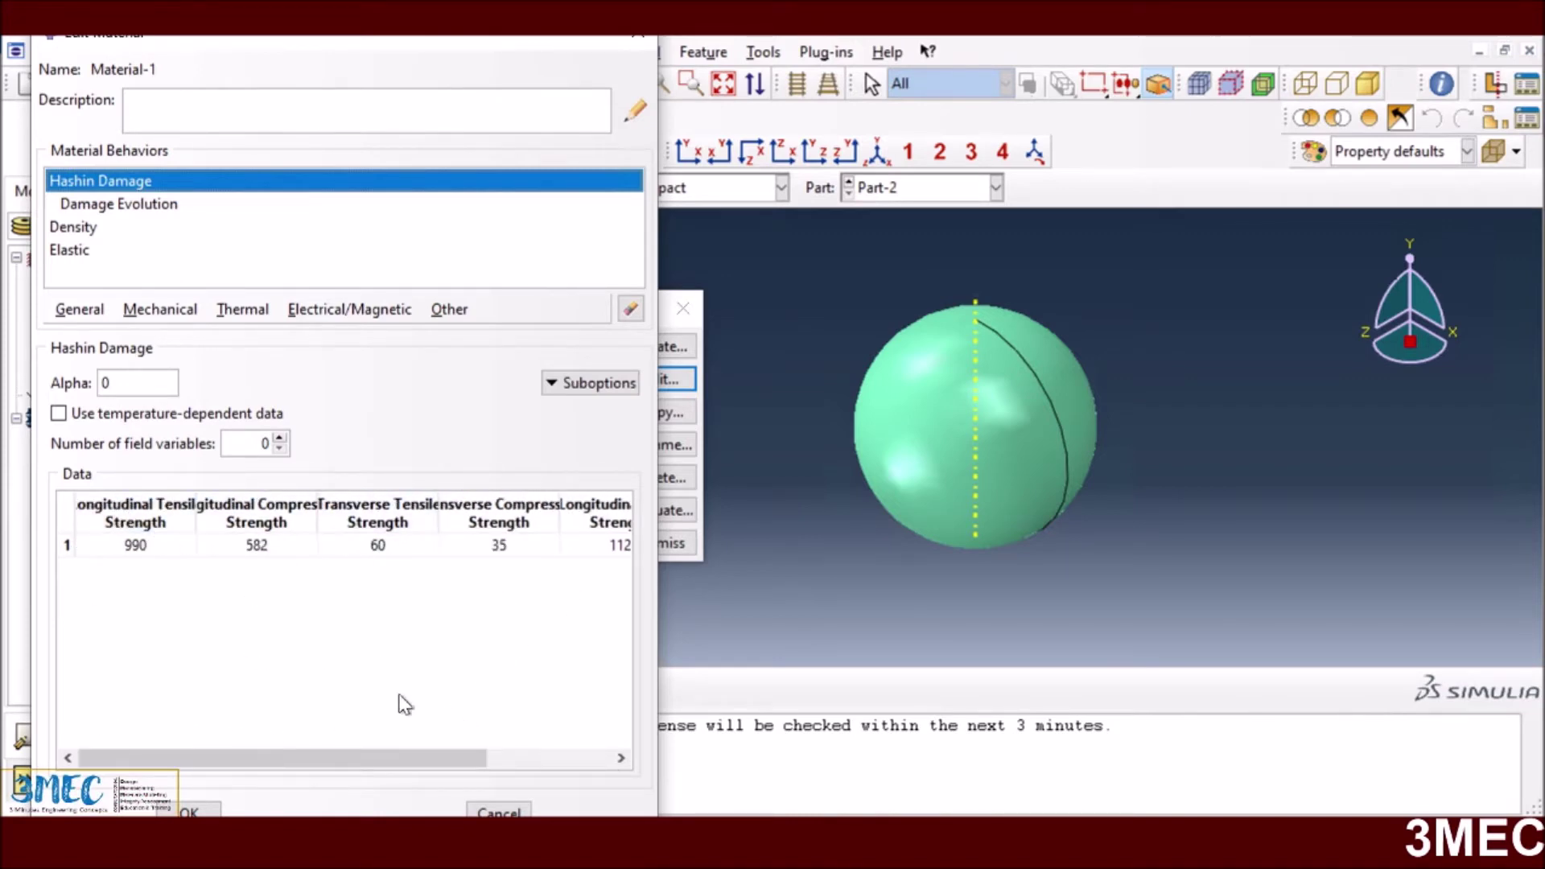
{"action": "left_click", "coordinate": [150, 205]}
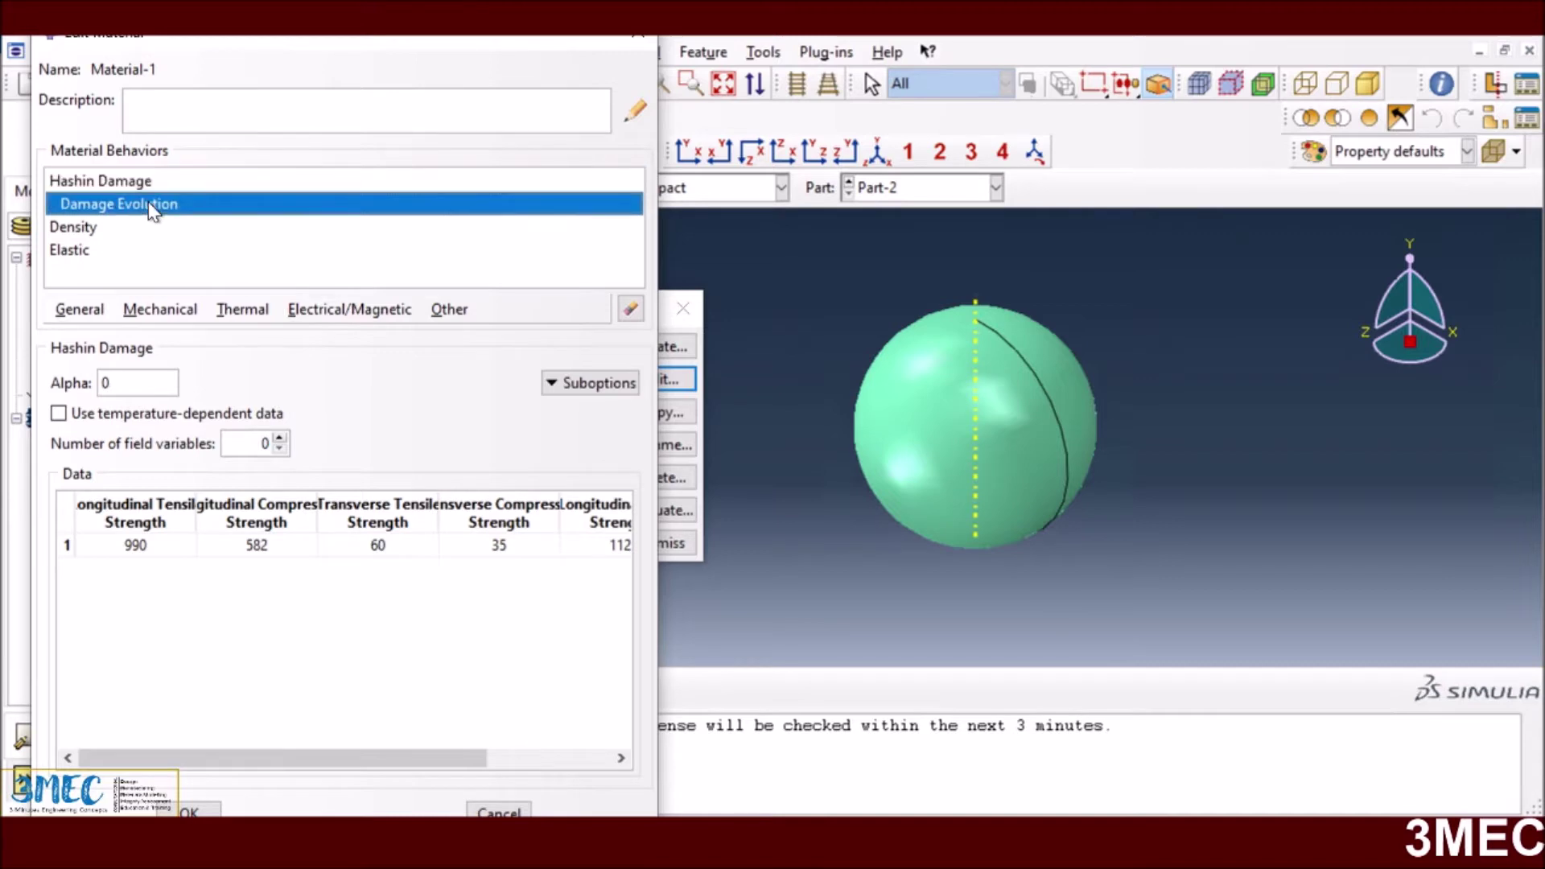
{"action": "double_click", "coordinate": [150, 205]}
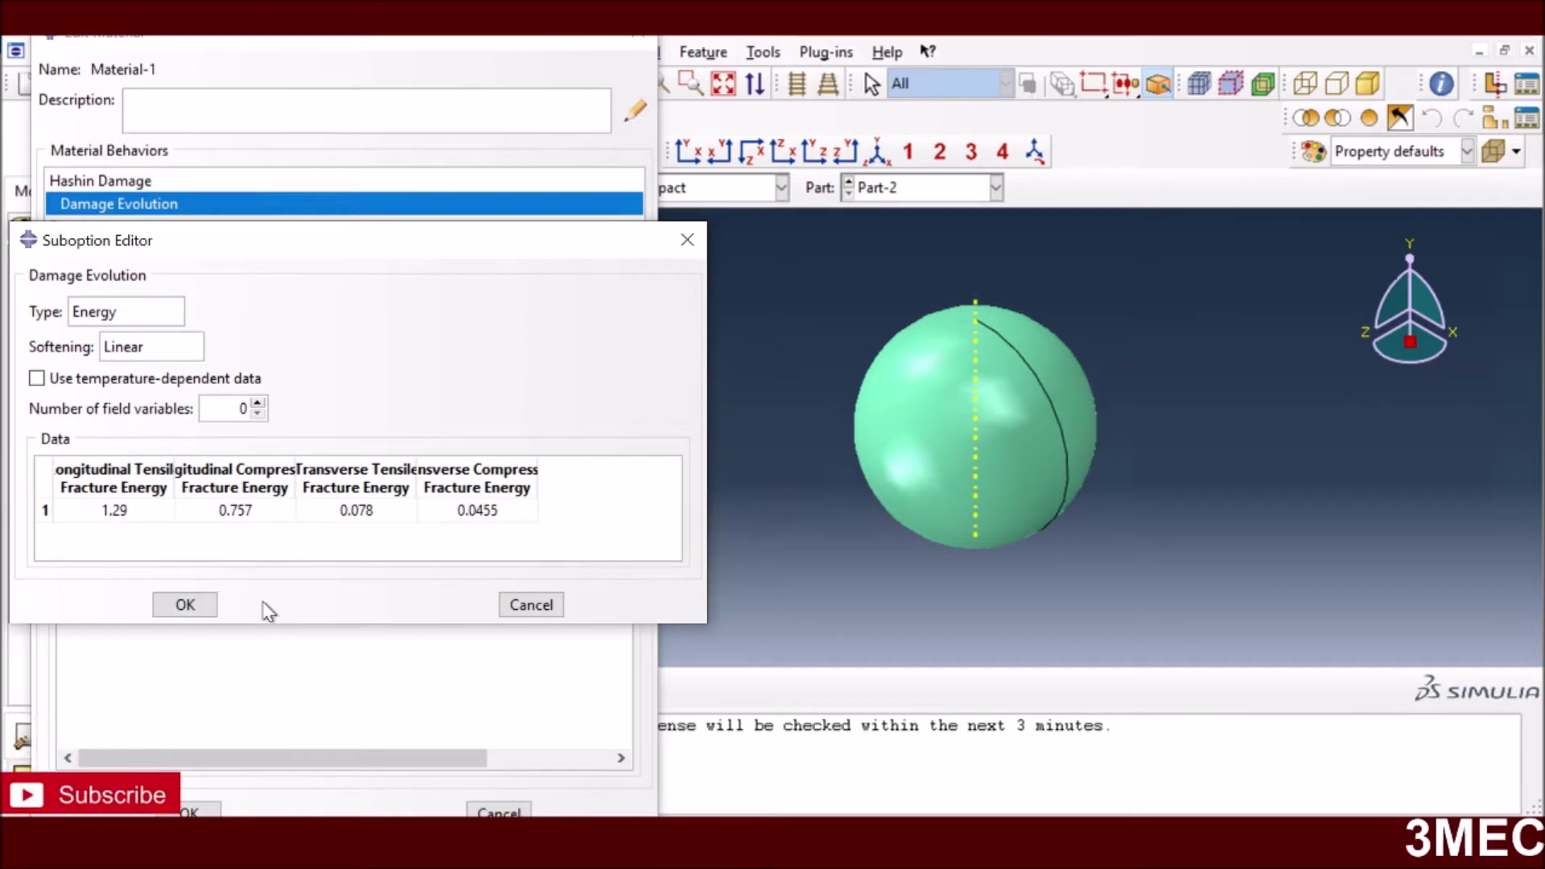
{"action": "left_click", "coordinate": [187, 606]}
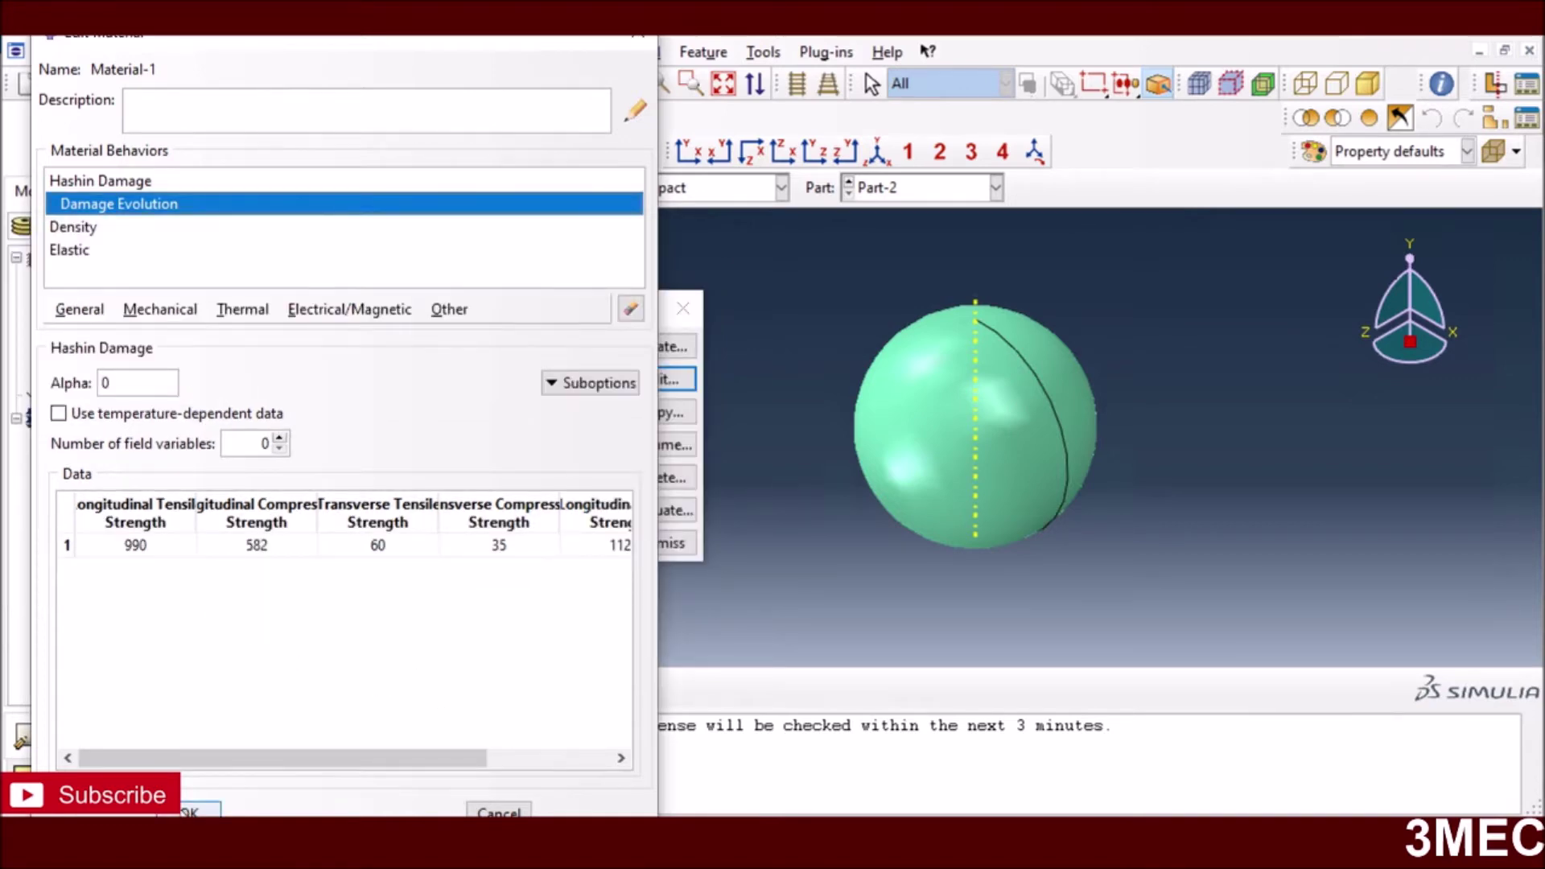
{"action": "left_click", "coordinate": [197, 812]}
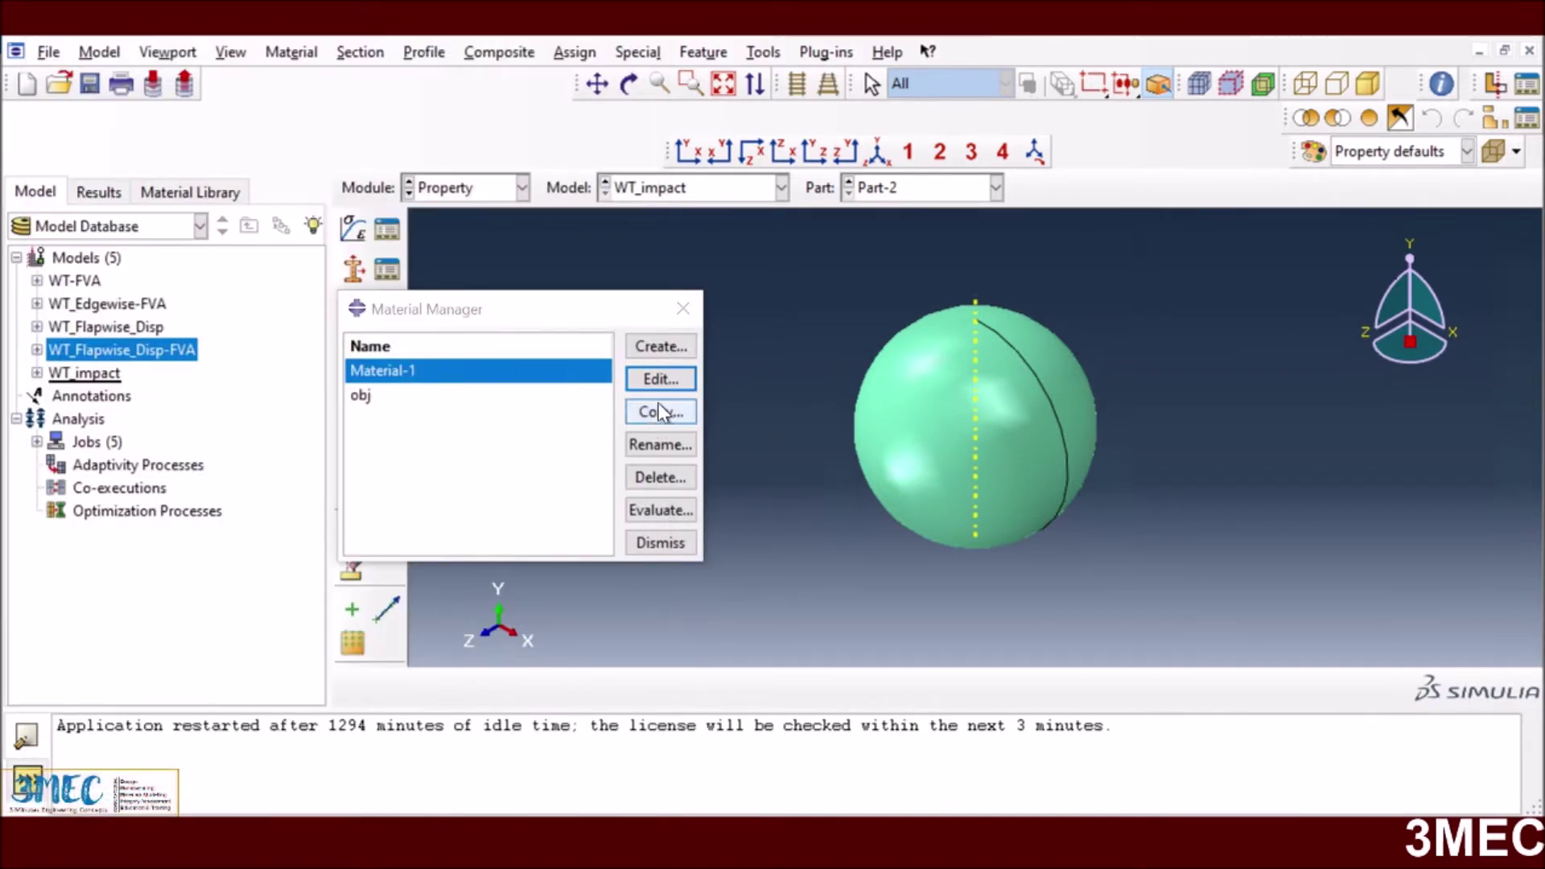
{"action": "left_click", "coordinate": [684, 308]}
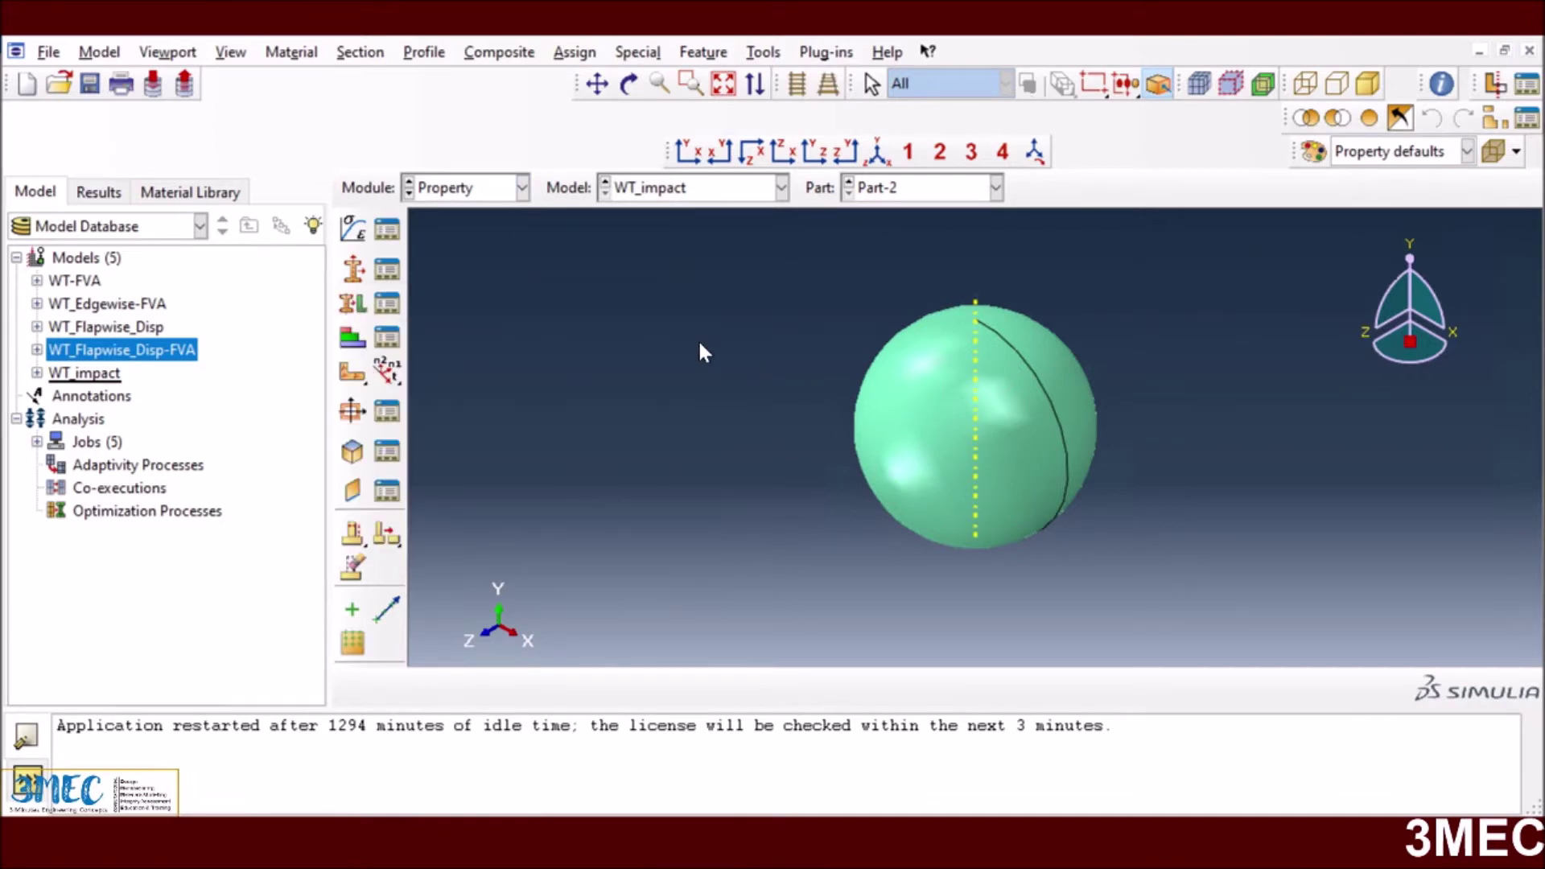
{"action": "left_click", "coordinate": [486, 194]}
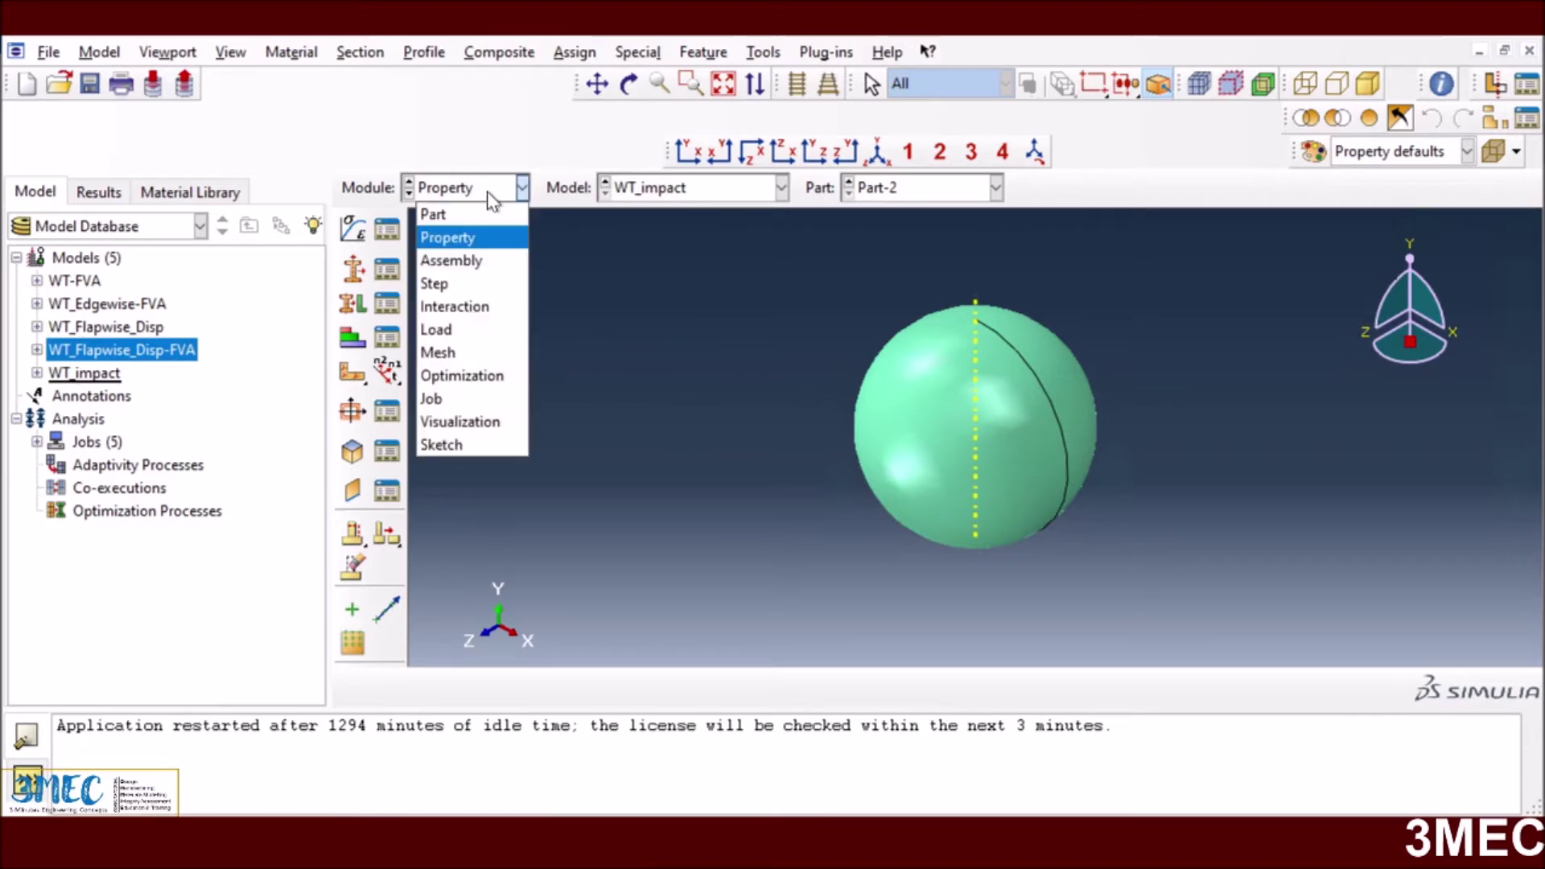
{"action": "left_click", "coordinate": [467, 260]}
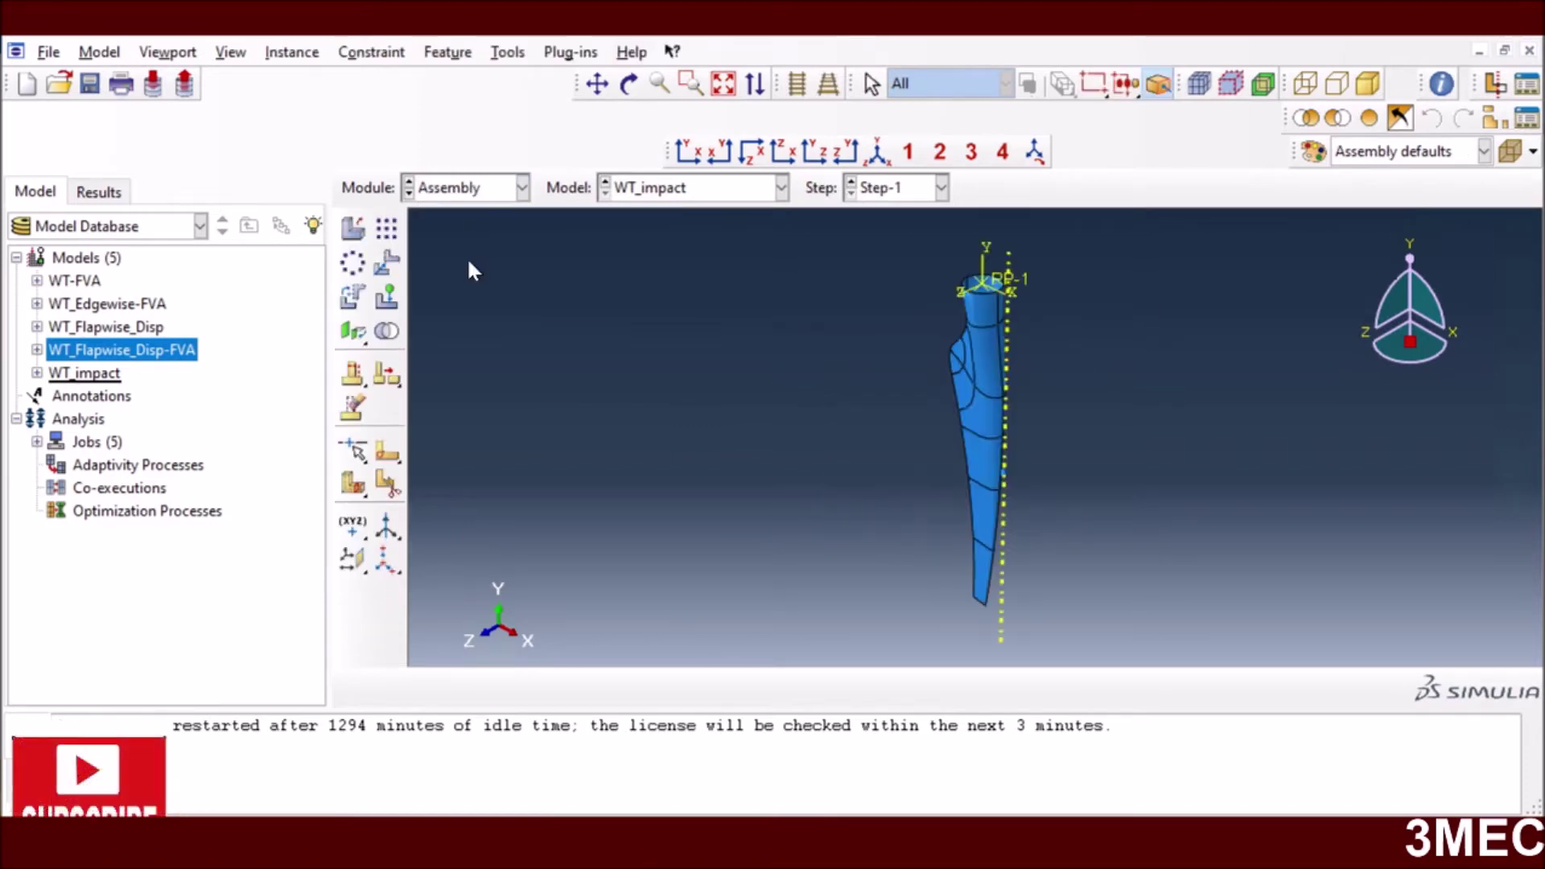
{"action": "left_click", "coordinate": [351, 242]}
{"action": "left_click", "coordinate": [98, 201]}
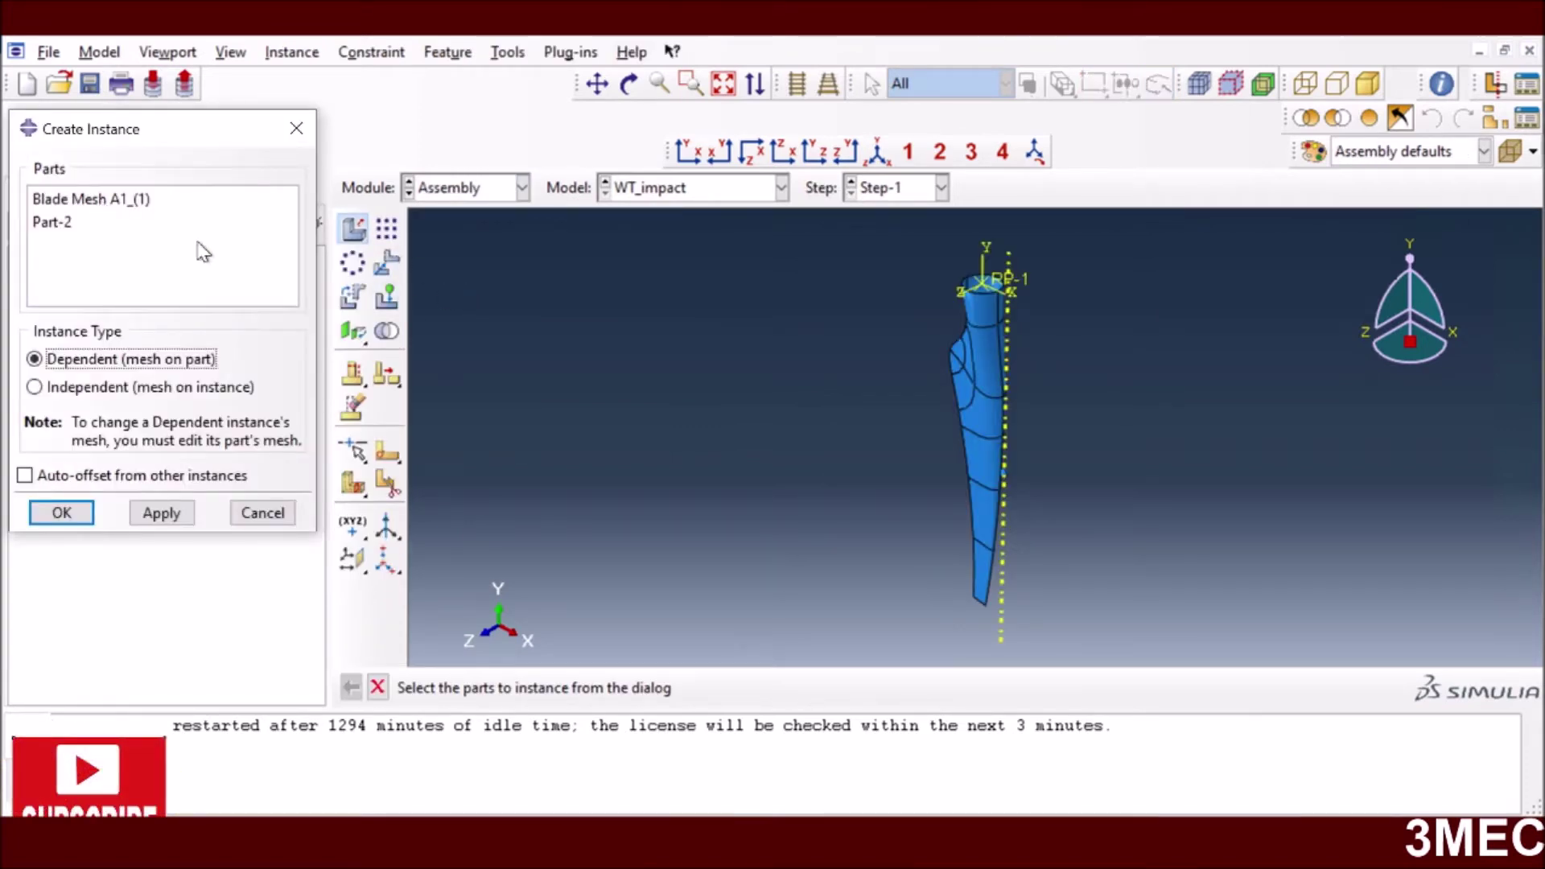
{"action": "left_click", "coordinate": [71, 223]}
{"action": "left_click", "coordinate": [260, 512]}
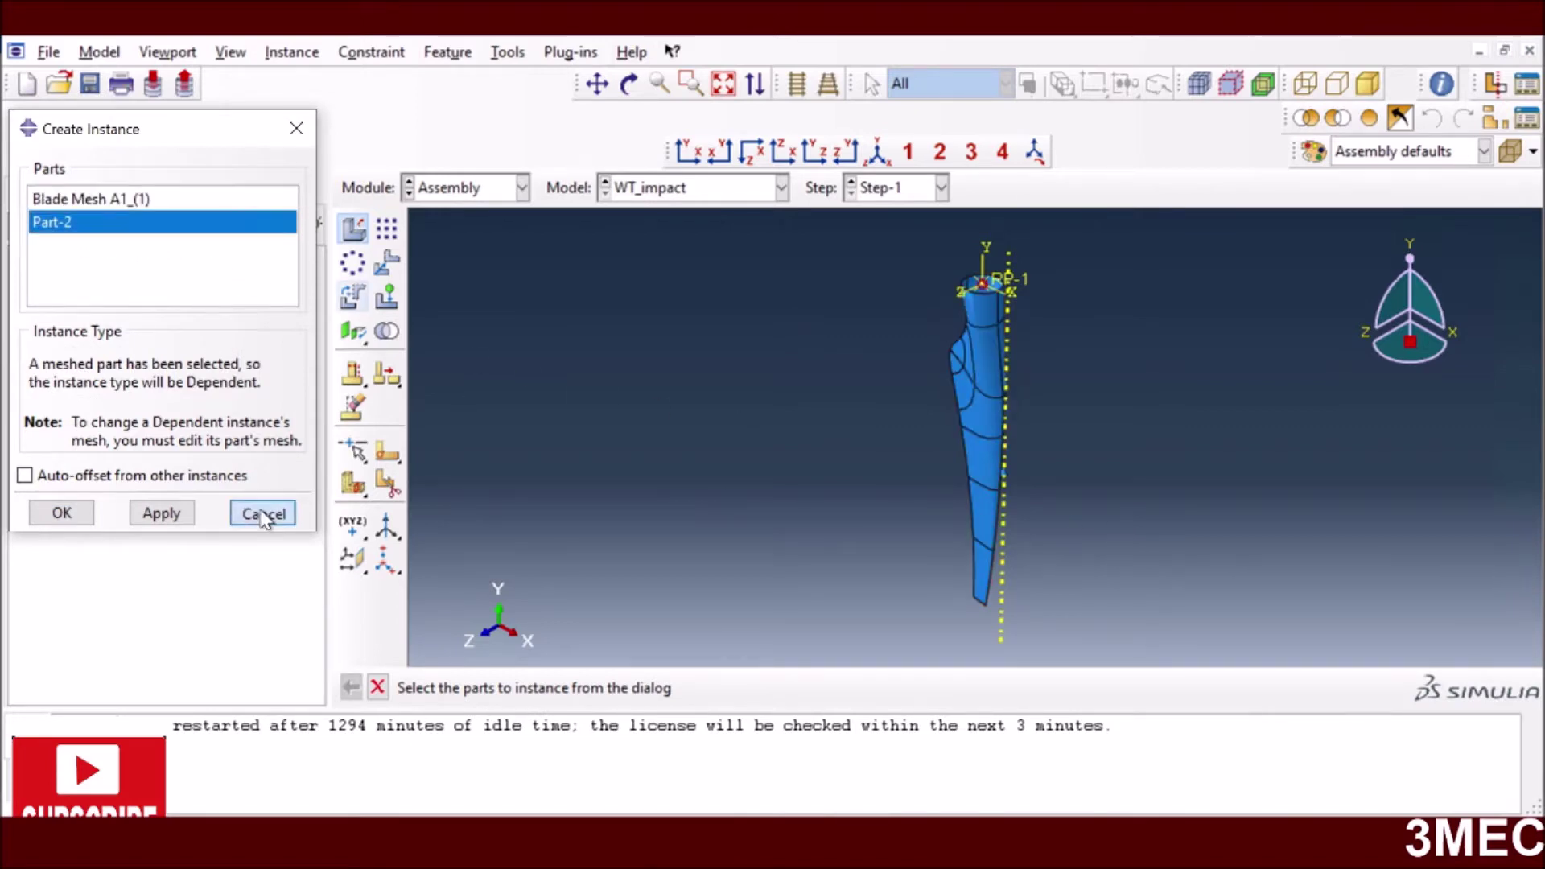
{"action": "scroll", "coordinate": [1075, 494], "scroll_direction": "up", "scroll_amount": 5}
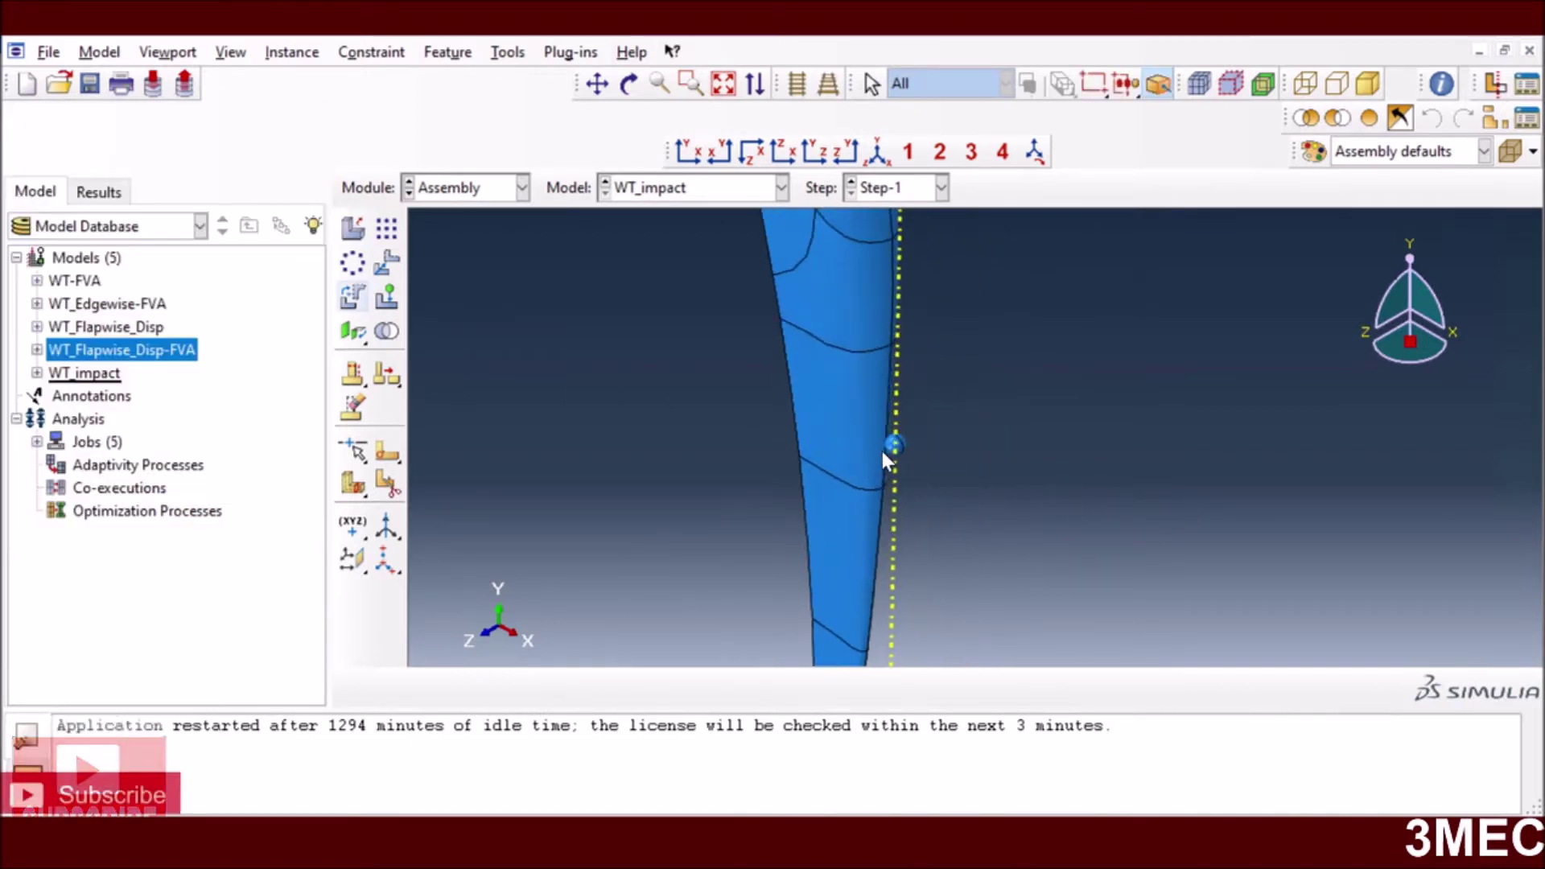
{"action": "left_click", "coordinate": [877, 152]}
{"action": "left_click", "coordinate": [908, 153]}
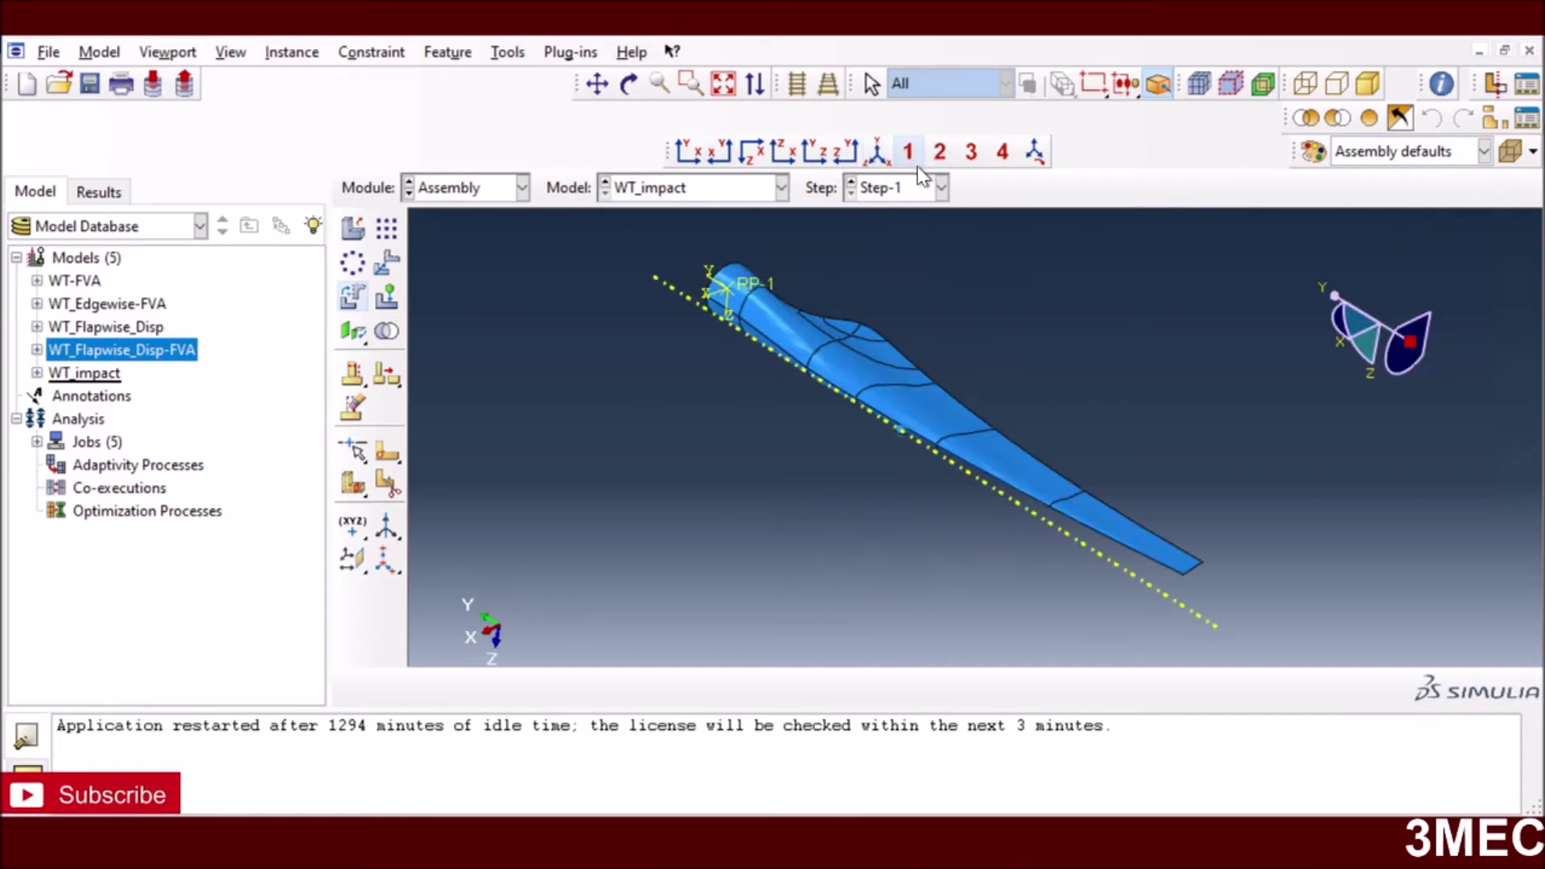
{"action": "scroll", "coordinate": [832, 424], "scroll_direction": "up", "scroll_amount": 4}
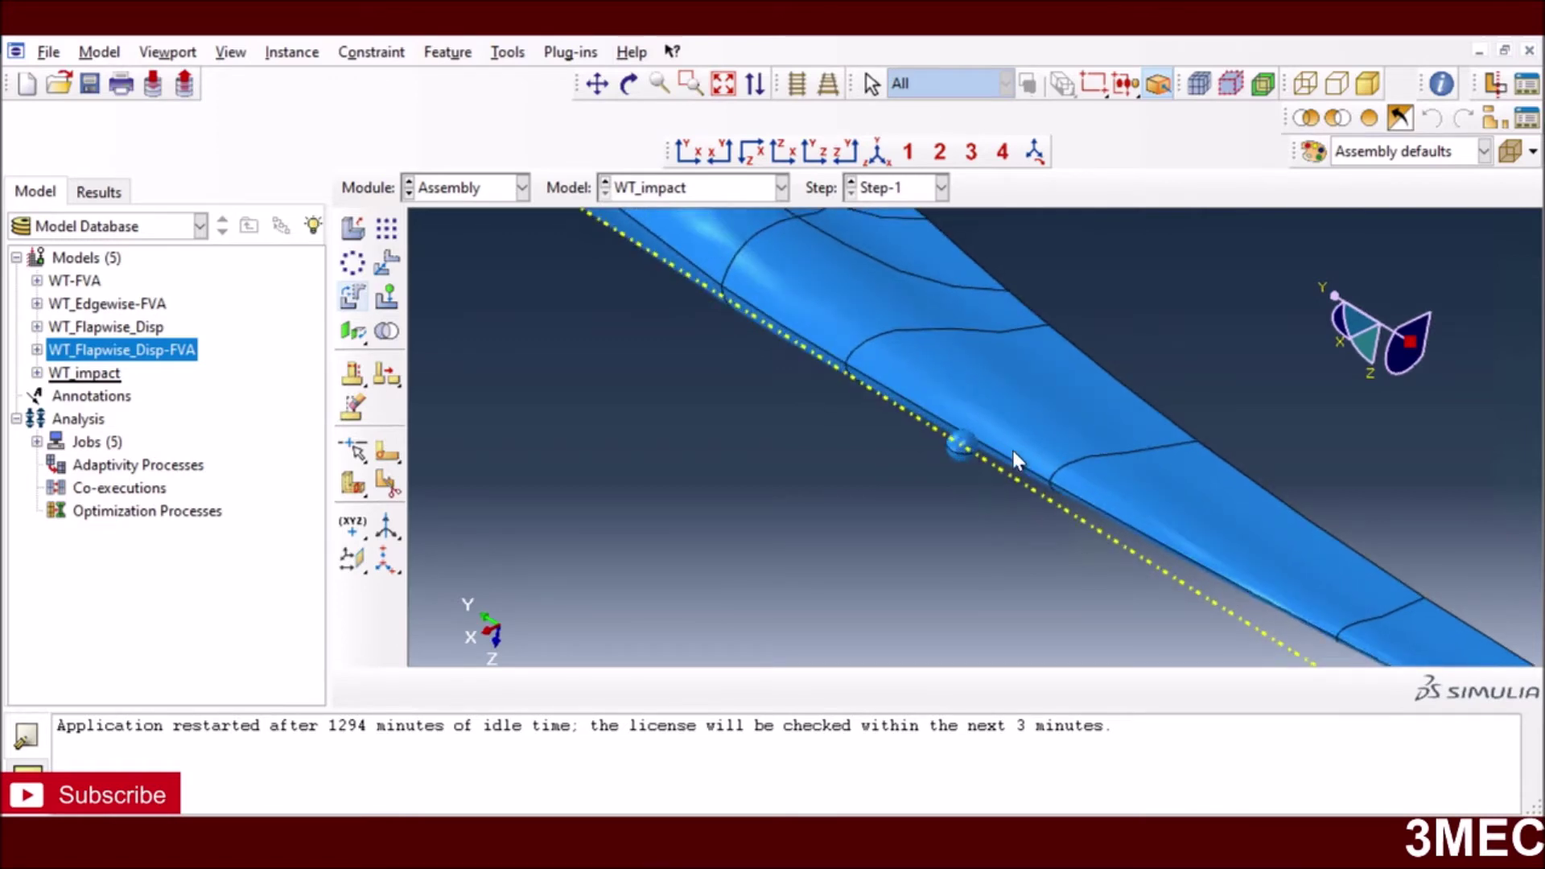
{"action": "scroll", "coordinate": [957, 448], "scroll_direction": "up", "scroll_amount": 3}
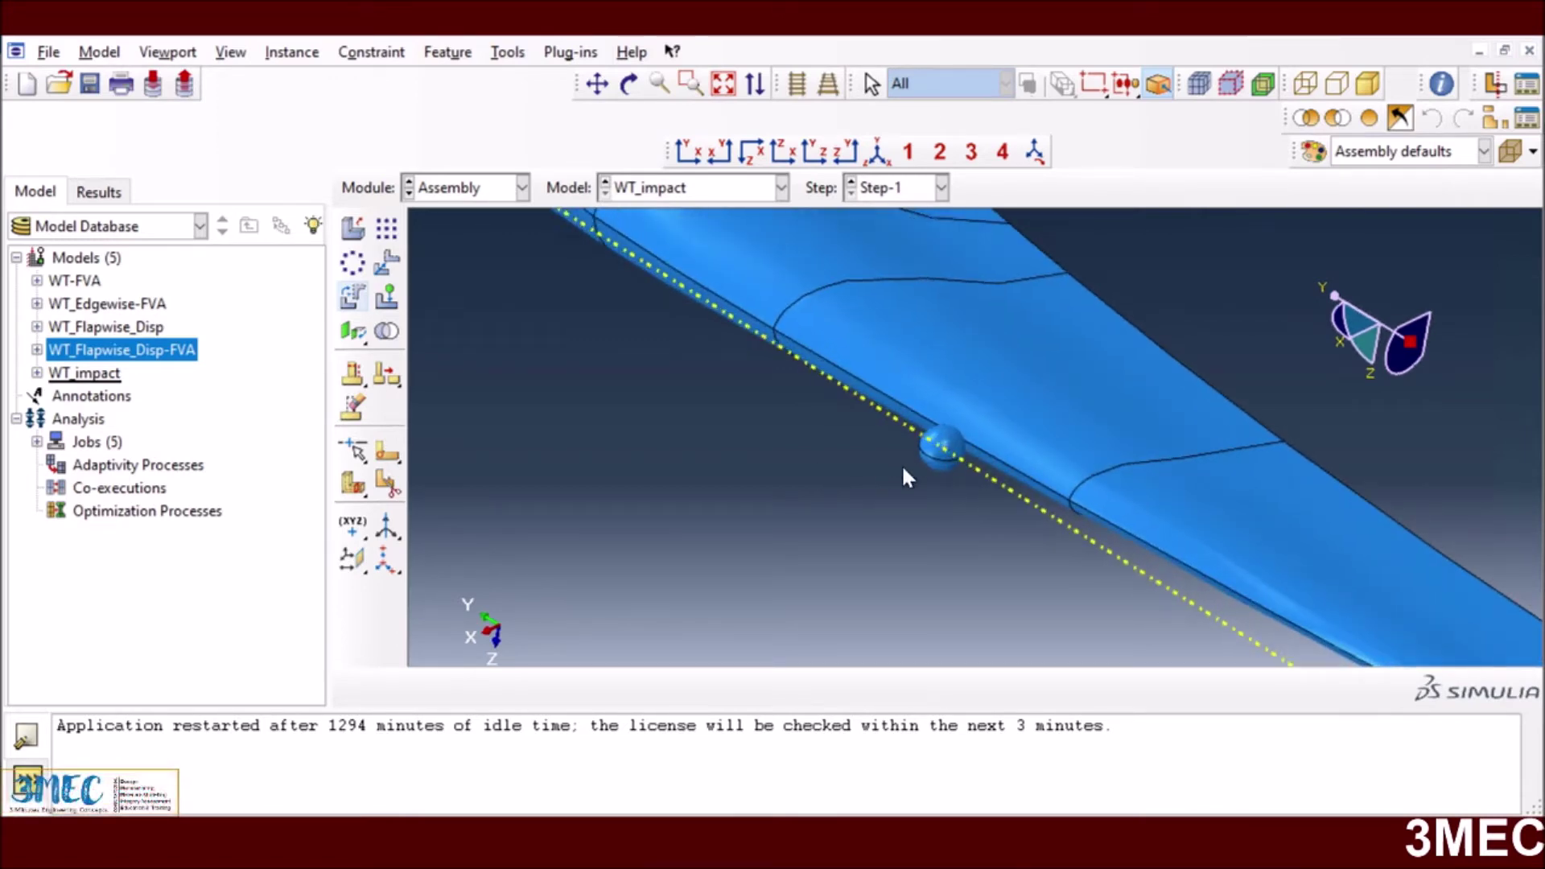
{"action": "left_click", "coordinate": [724, 84]}
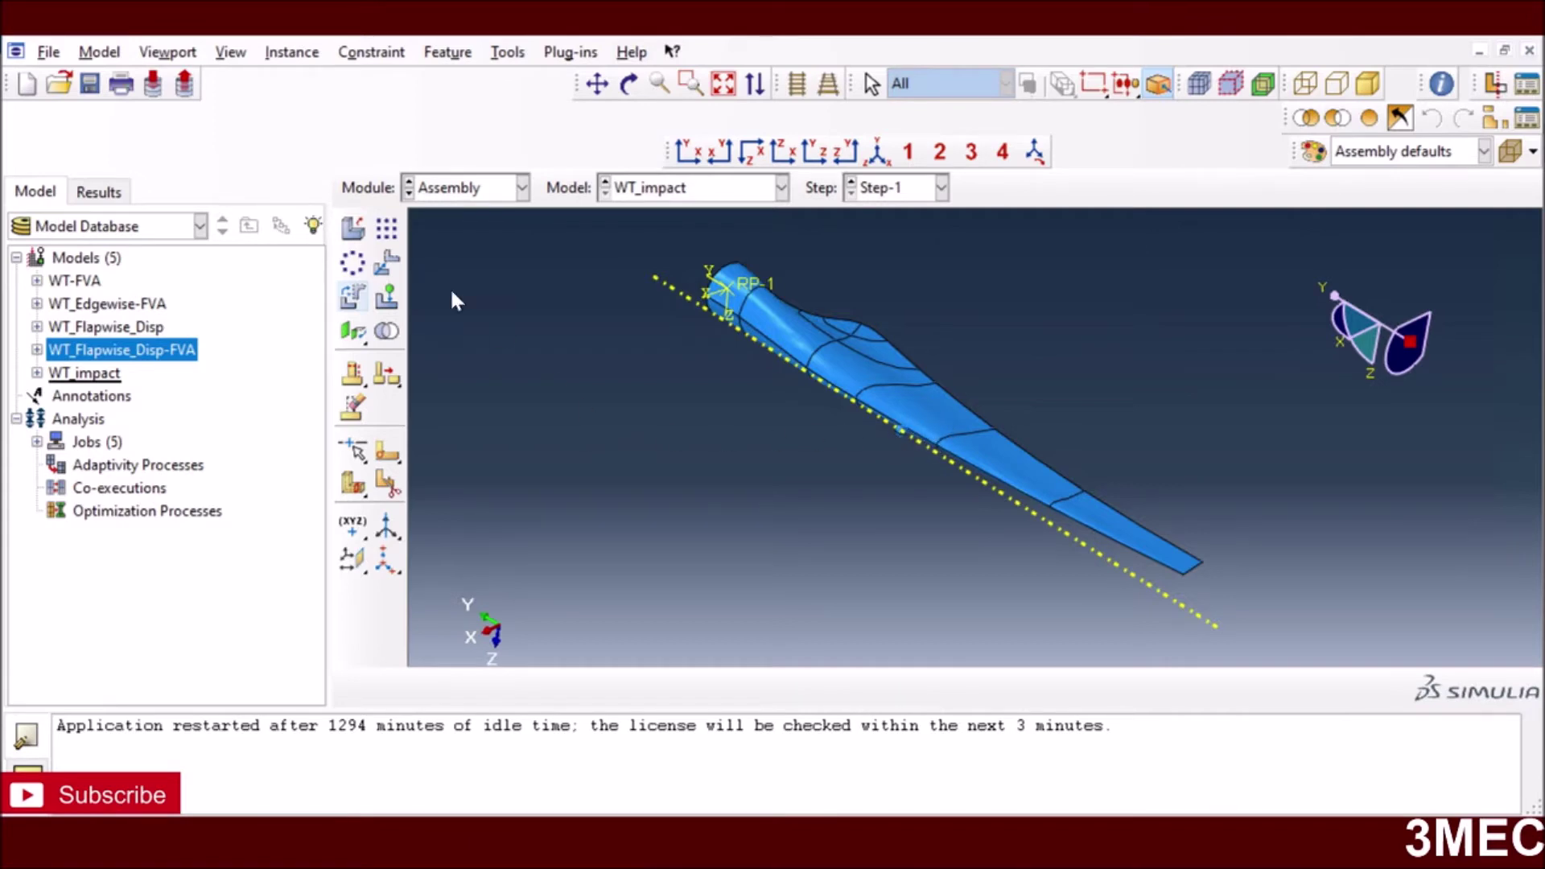
{"action": "left_click", "coordinate": [463, 193]}
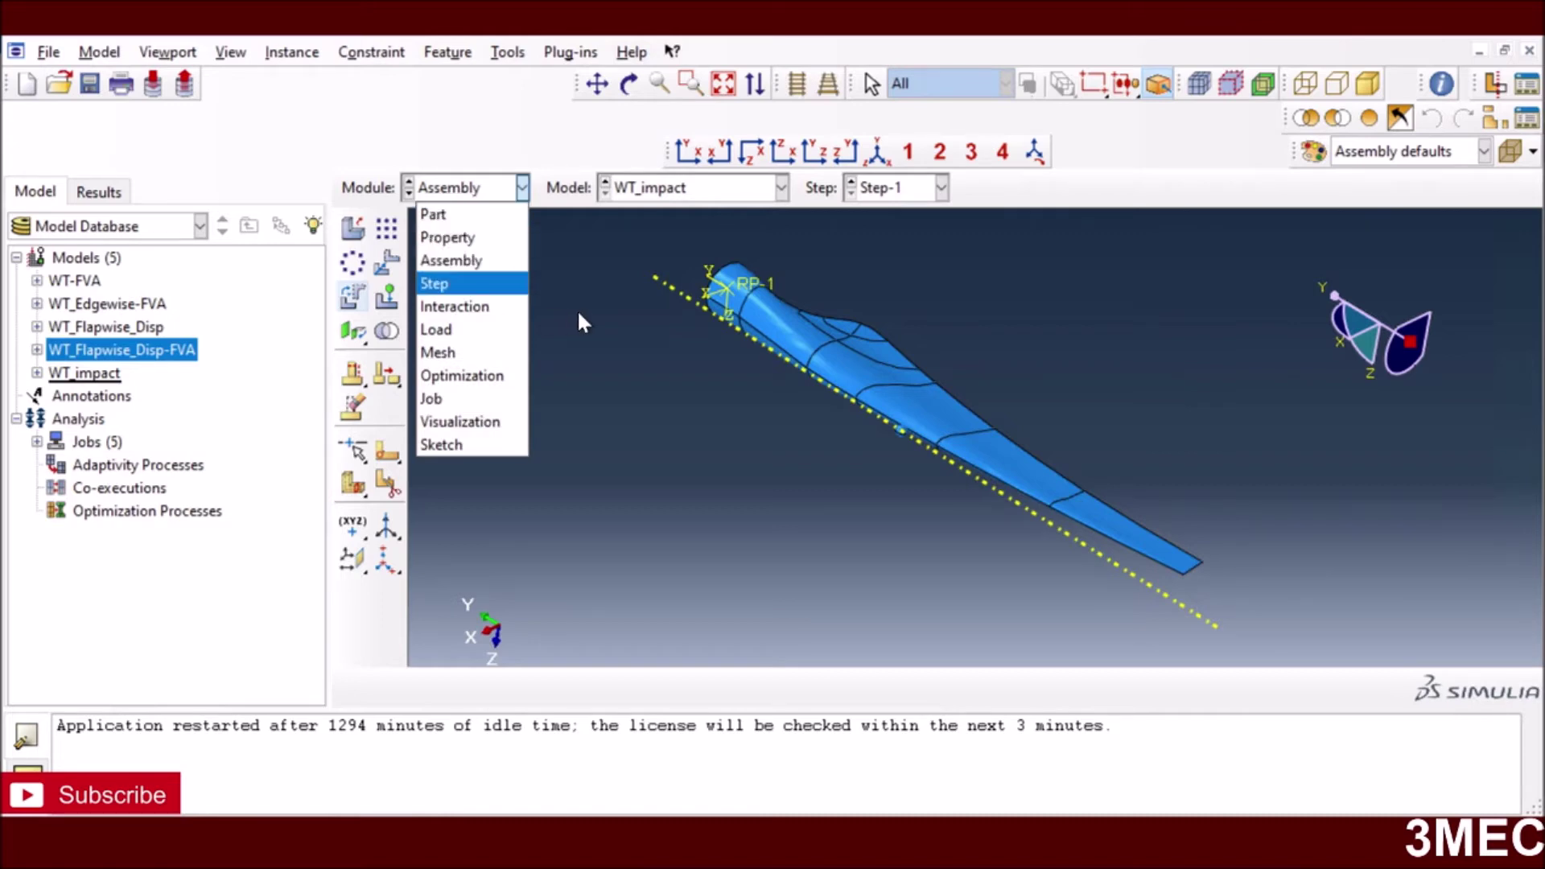
{"action": "left_click", "coordinate": [390, 267]}
{"action": "left_click", "coordinate": [388, 266]}
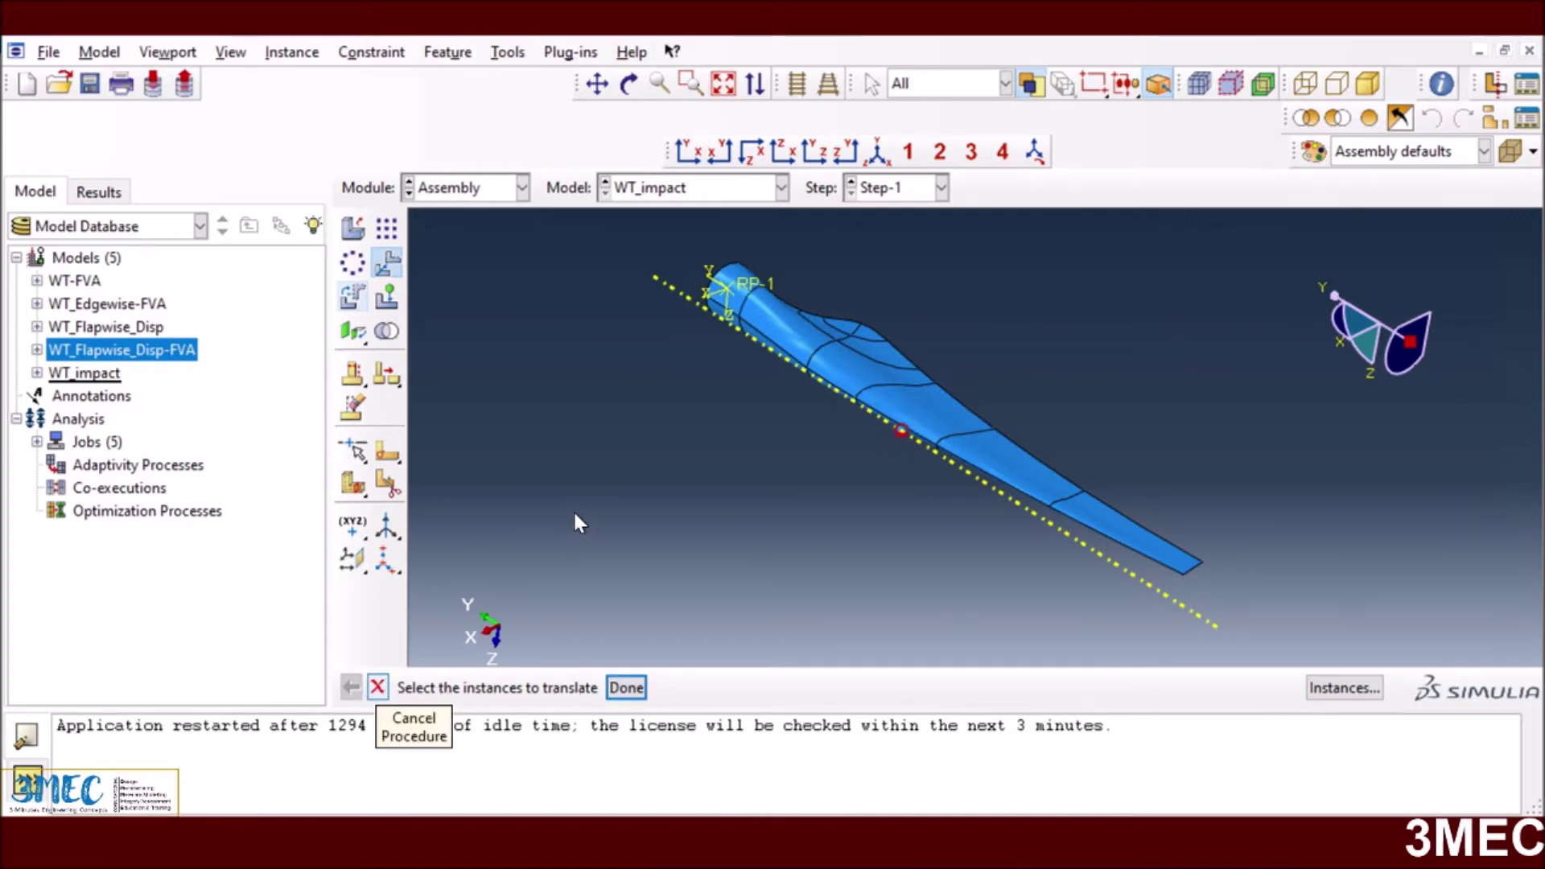
{"action": "key", "text": "Escape"}
{"action": "left_click", "coordinate": [473, 188]}
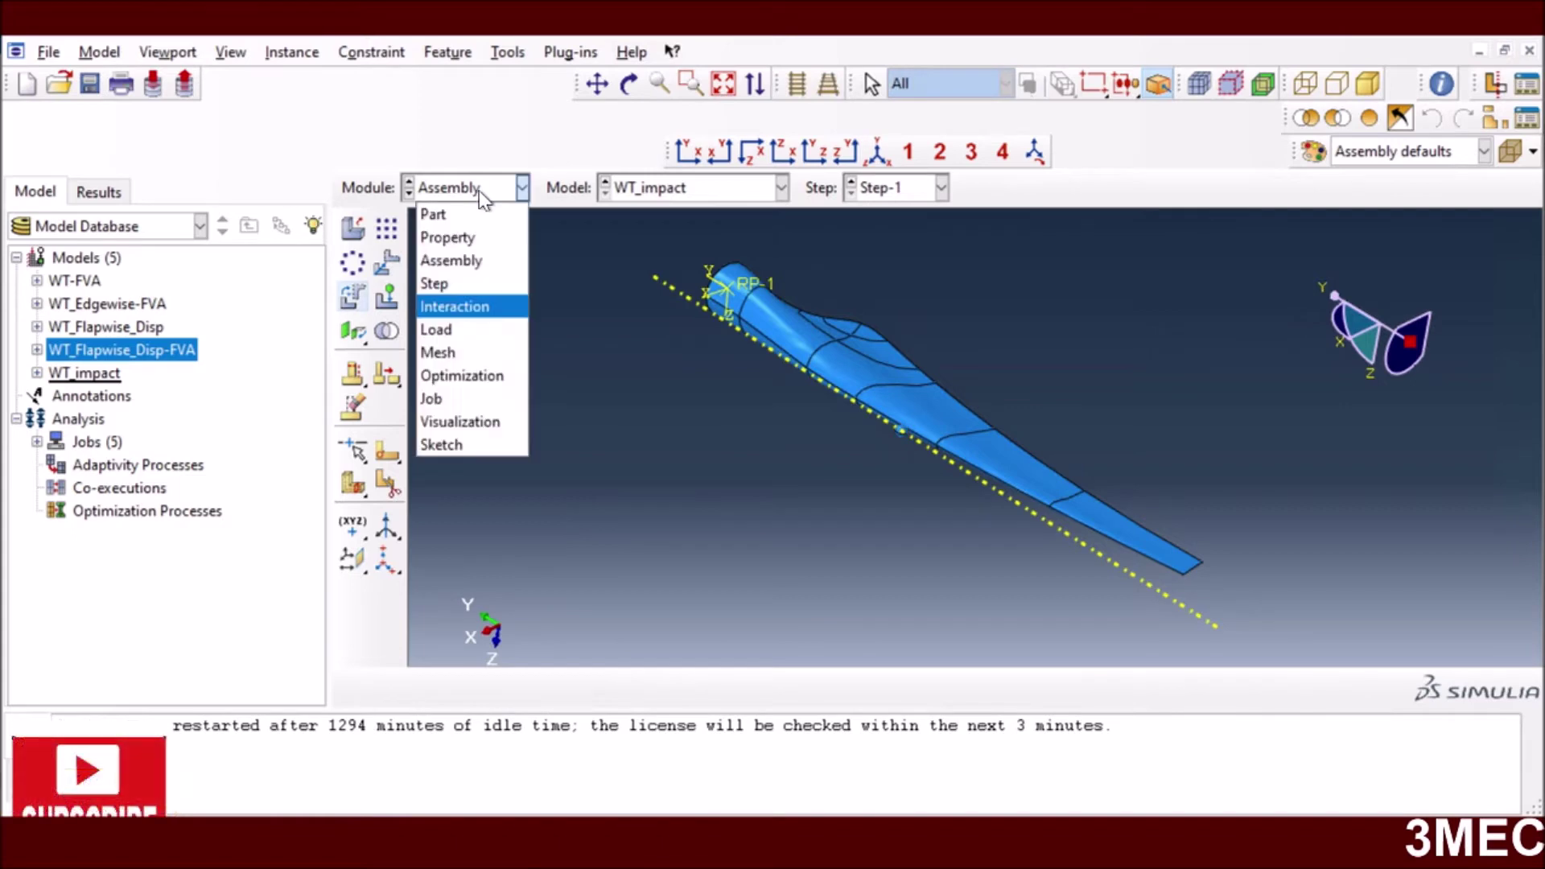
- Check that Step-1 is Dynamic, Explicit with time period 1 and bulk viscosity 0.06 and 1.2
{"action": "left_click", "coordinate": [455, 282]}
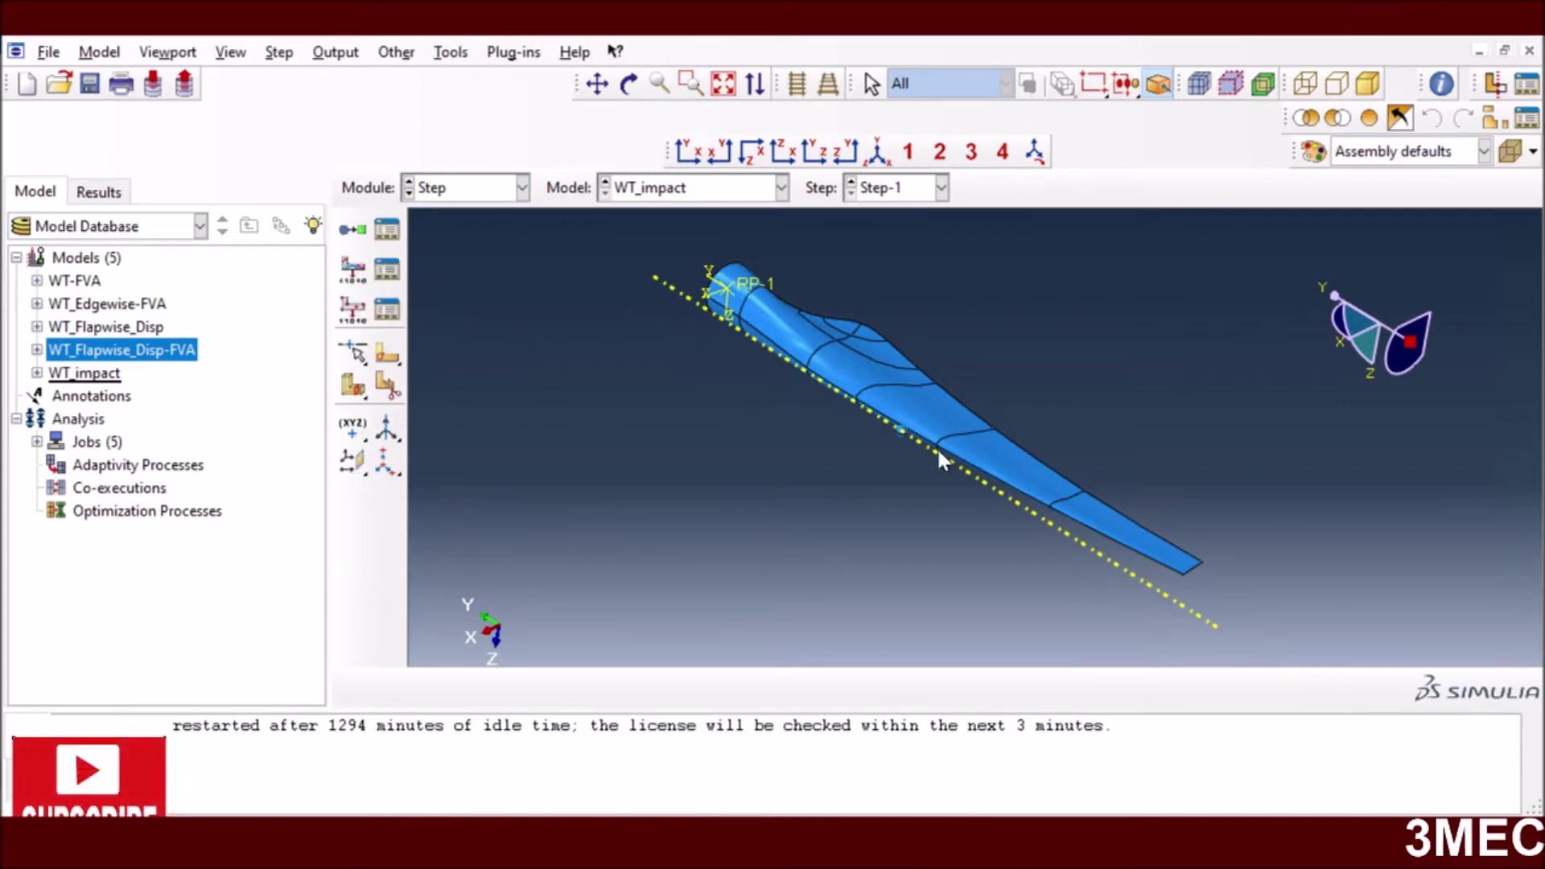
{"action": "left_click", "coordinate": [387, 230]}
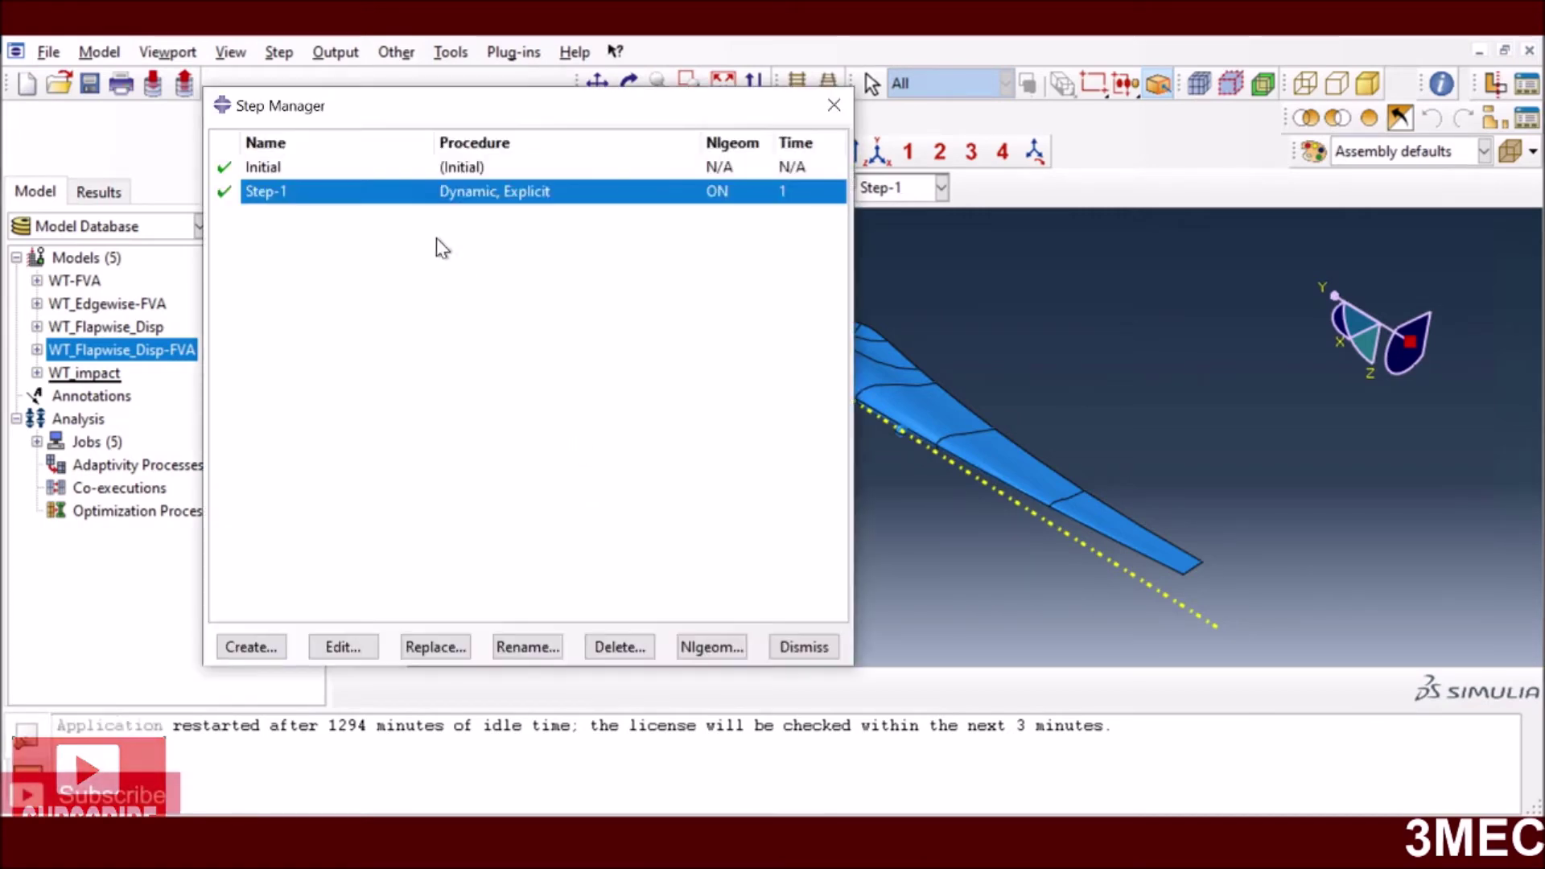
{"action": "left_click", "coordinate": [334, 644]}
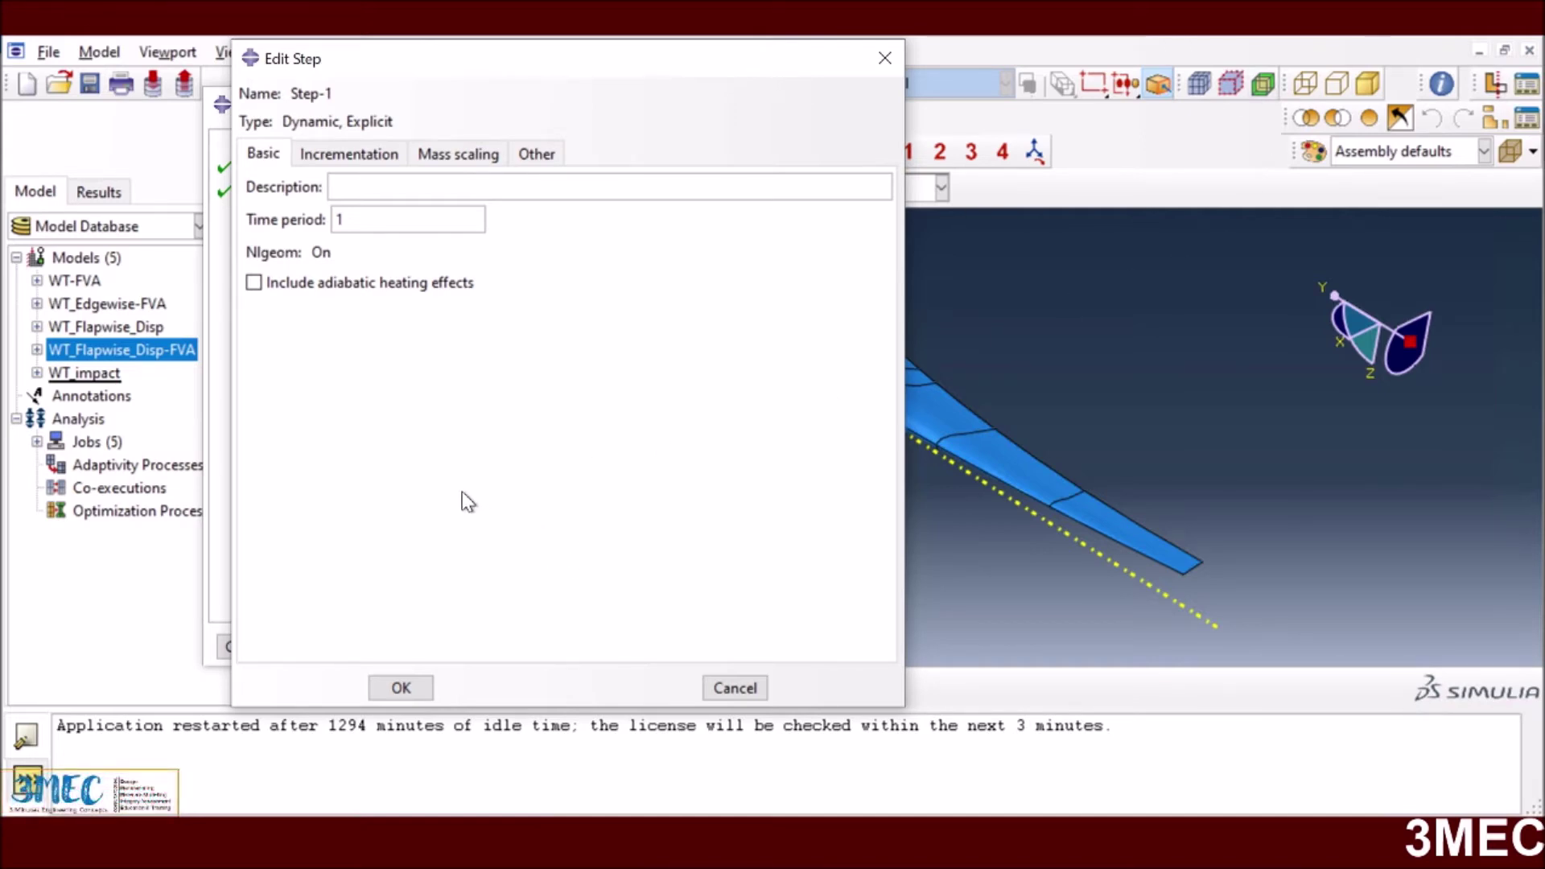
{"action": "left_click", "coordinate": [352, 156]}
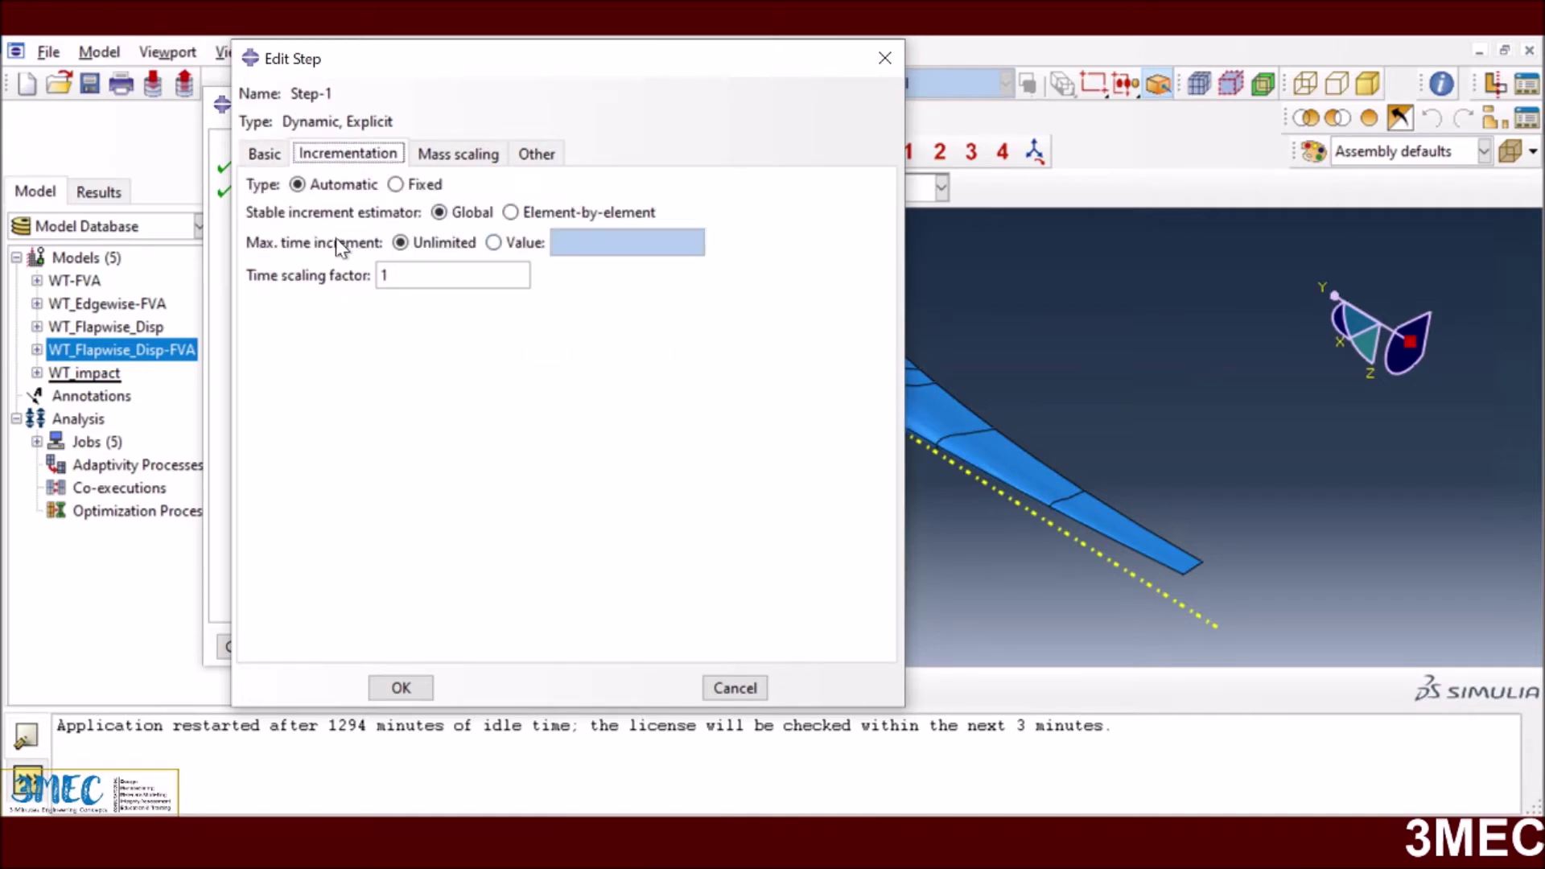
{"action": "left_click", "coordinate": [490, 160]}
{"action": "left_click", "coordinate": [532, 155]}
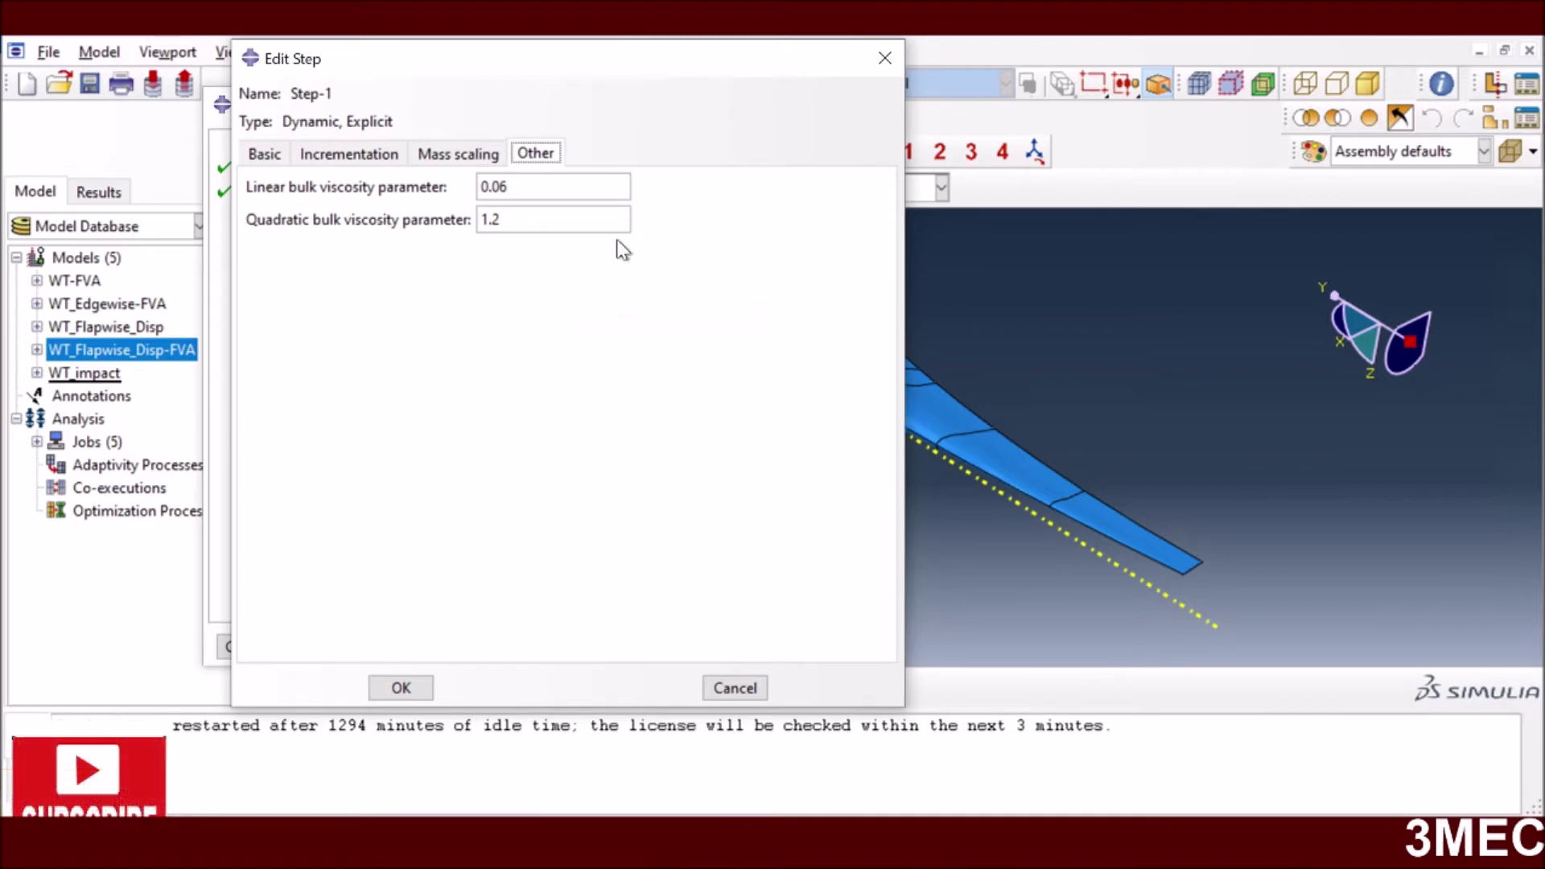
{"action": "left_click", "coordinate": [403, 689]}
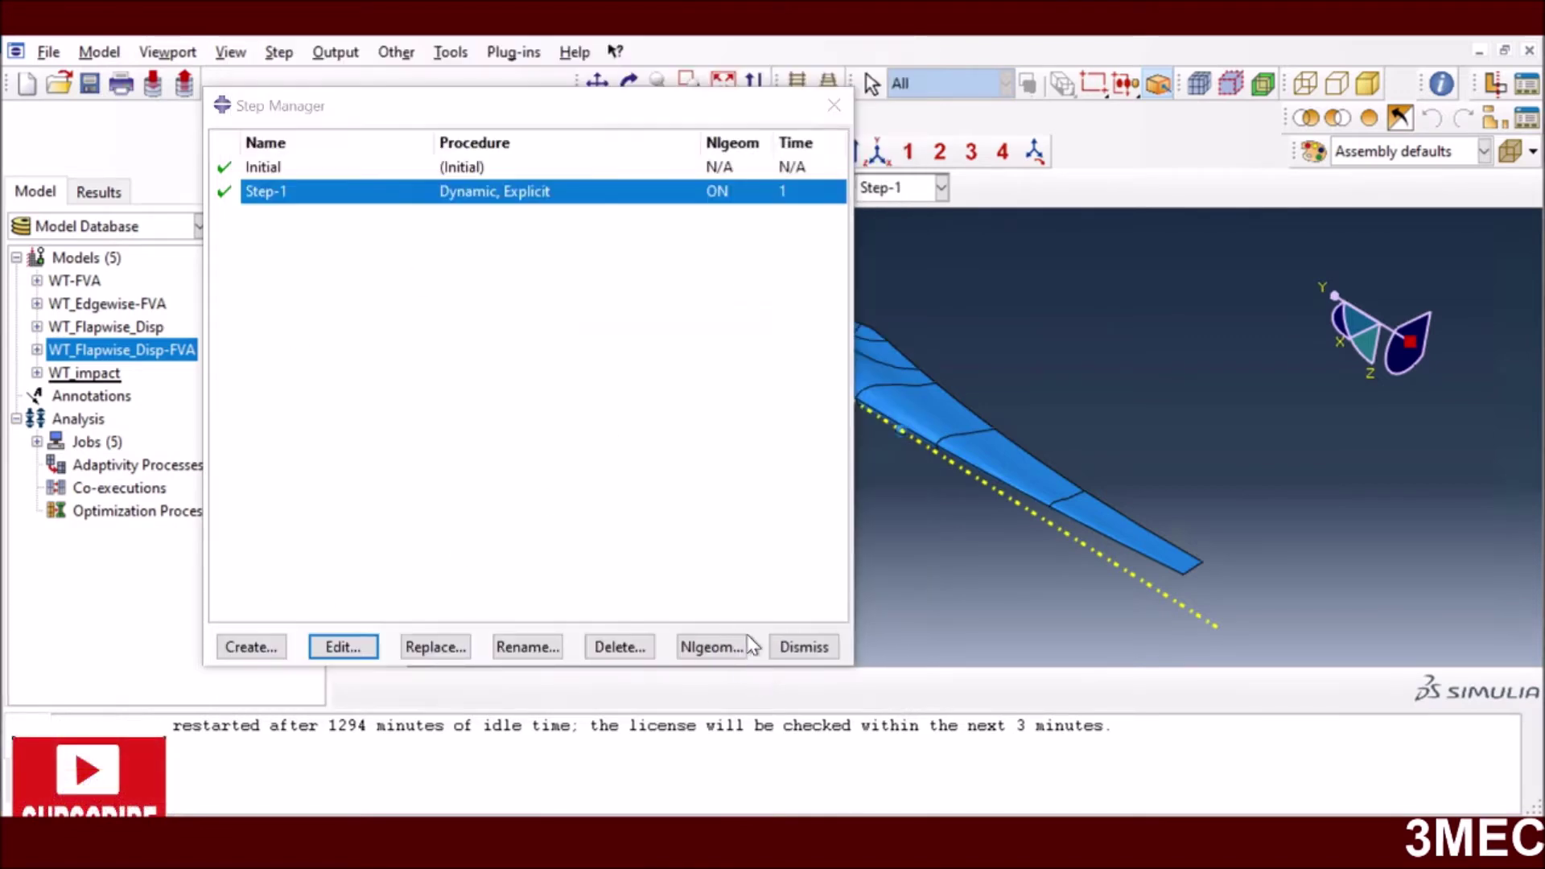
{"action": "key", "text": "Escape"}
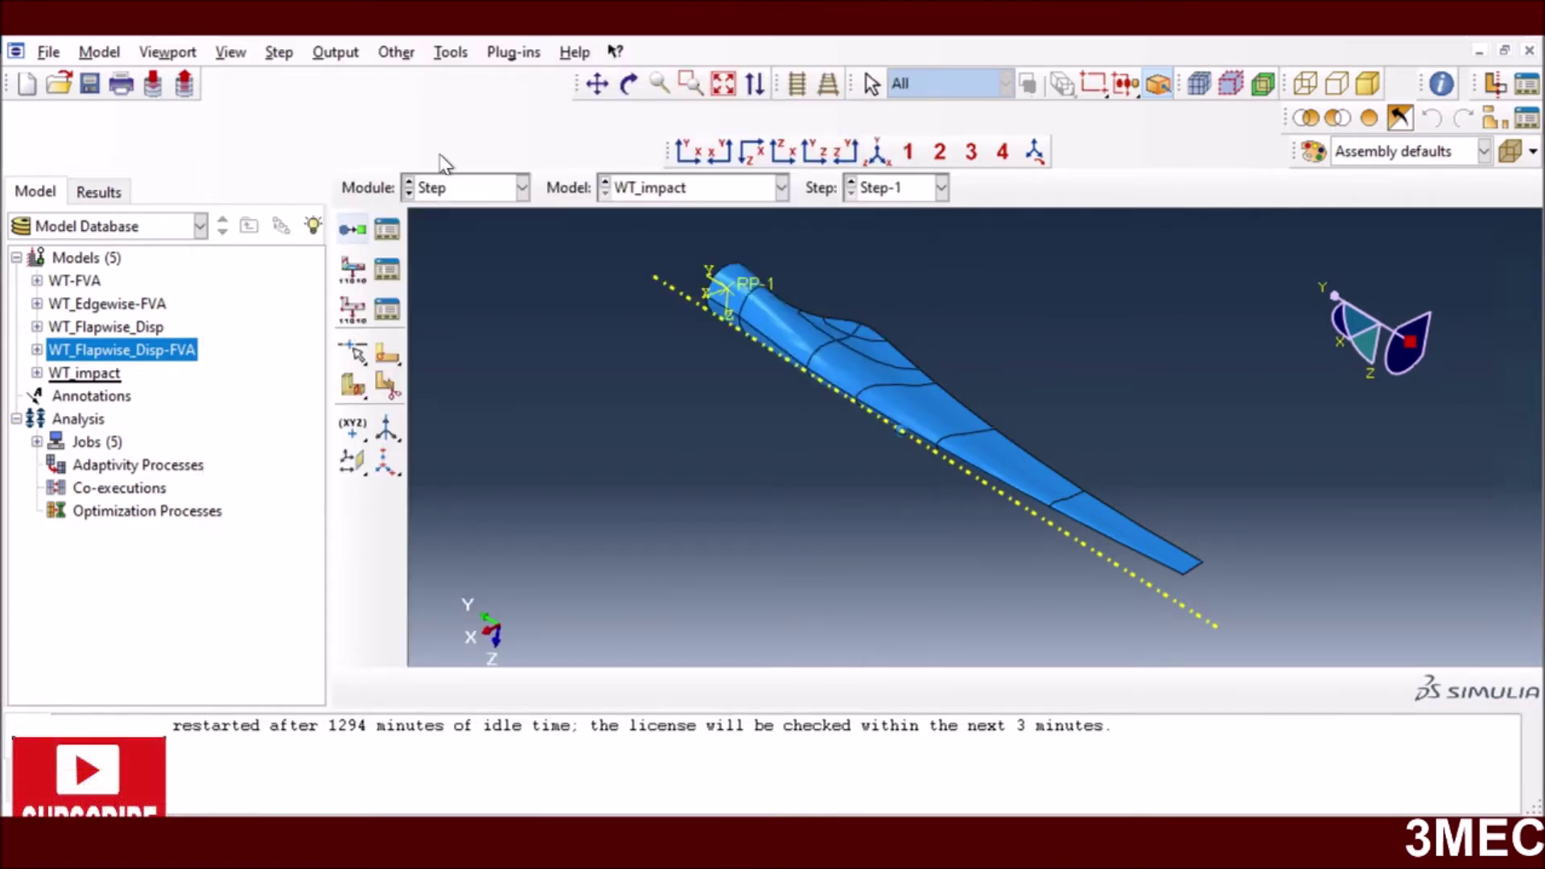
- Inspect Constraint-1, a kinematic coupling of m_Set-1 to s_Surf-1 on U1 and U2, without changes
{"action": "left_click", "coordinate": [448, 194]}
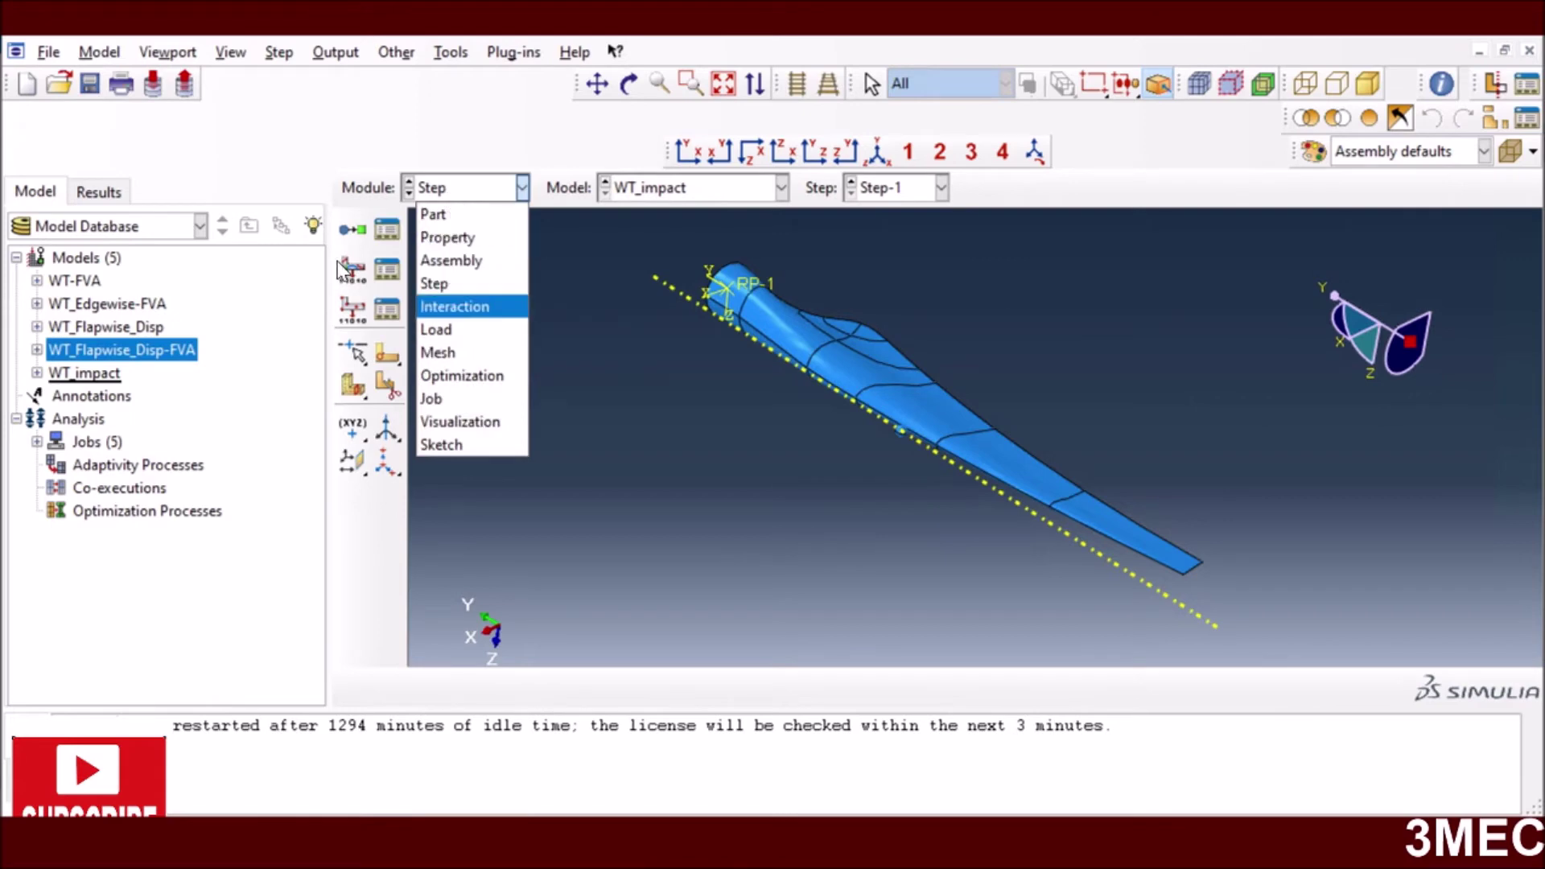
{"action": "left_click", "coordinate": [479, 306]}
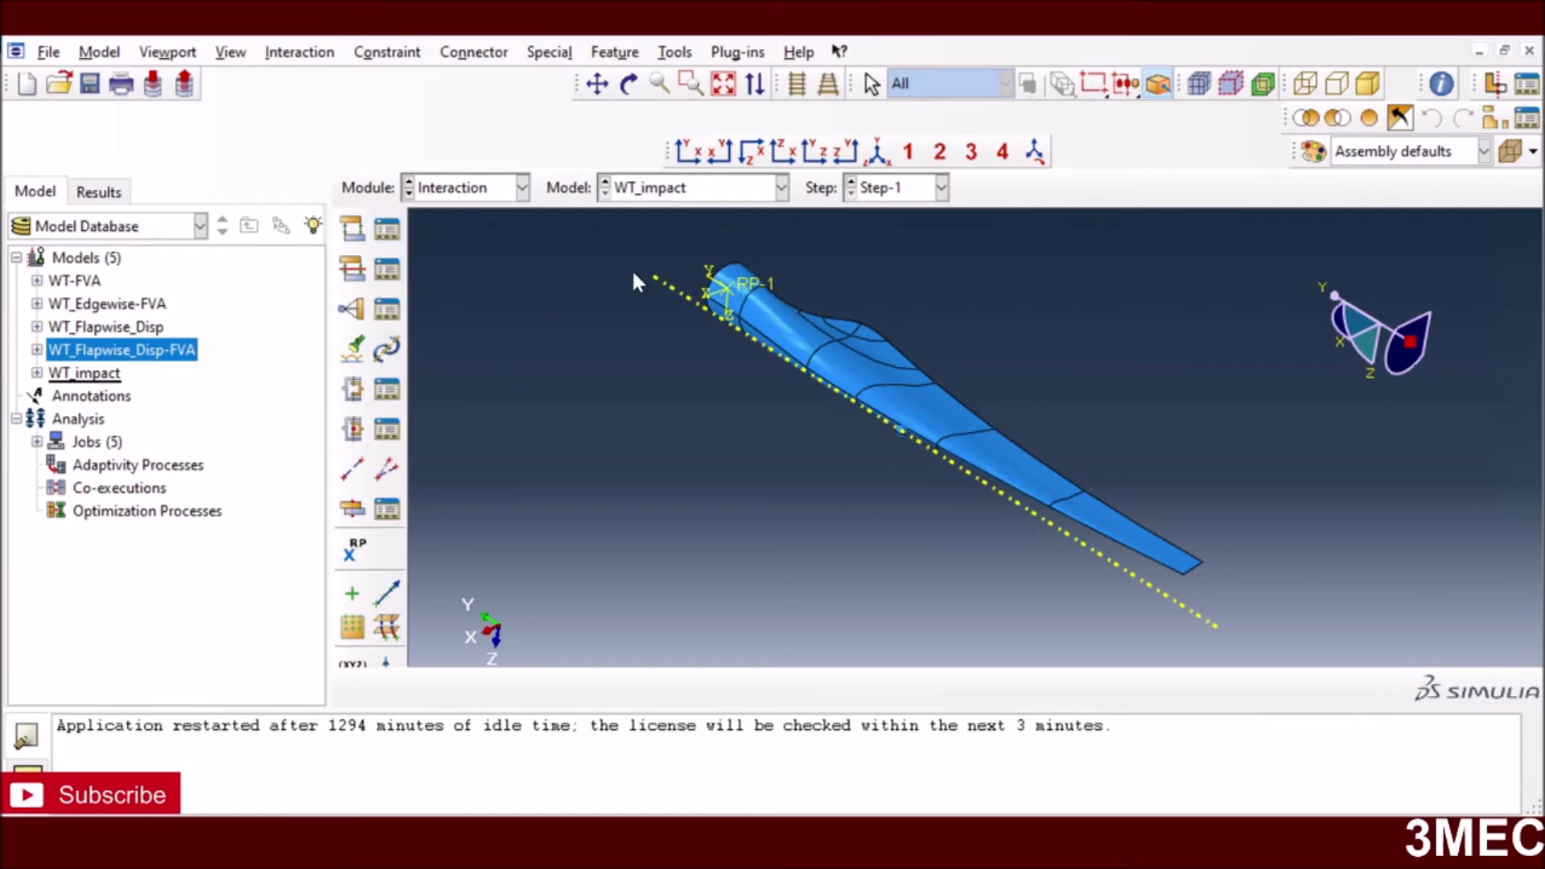
{"action": "left_click", "coordinate": [387, 309]}
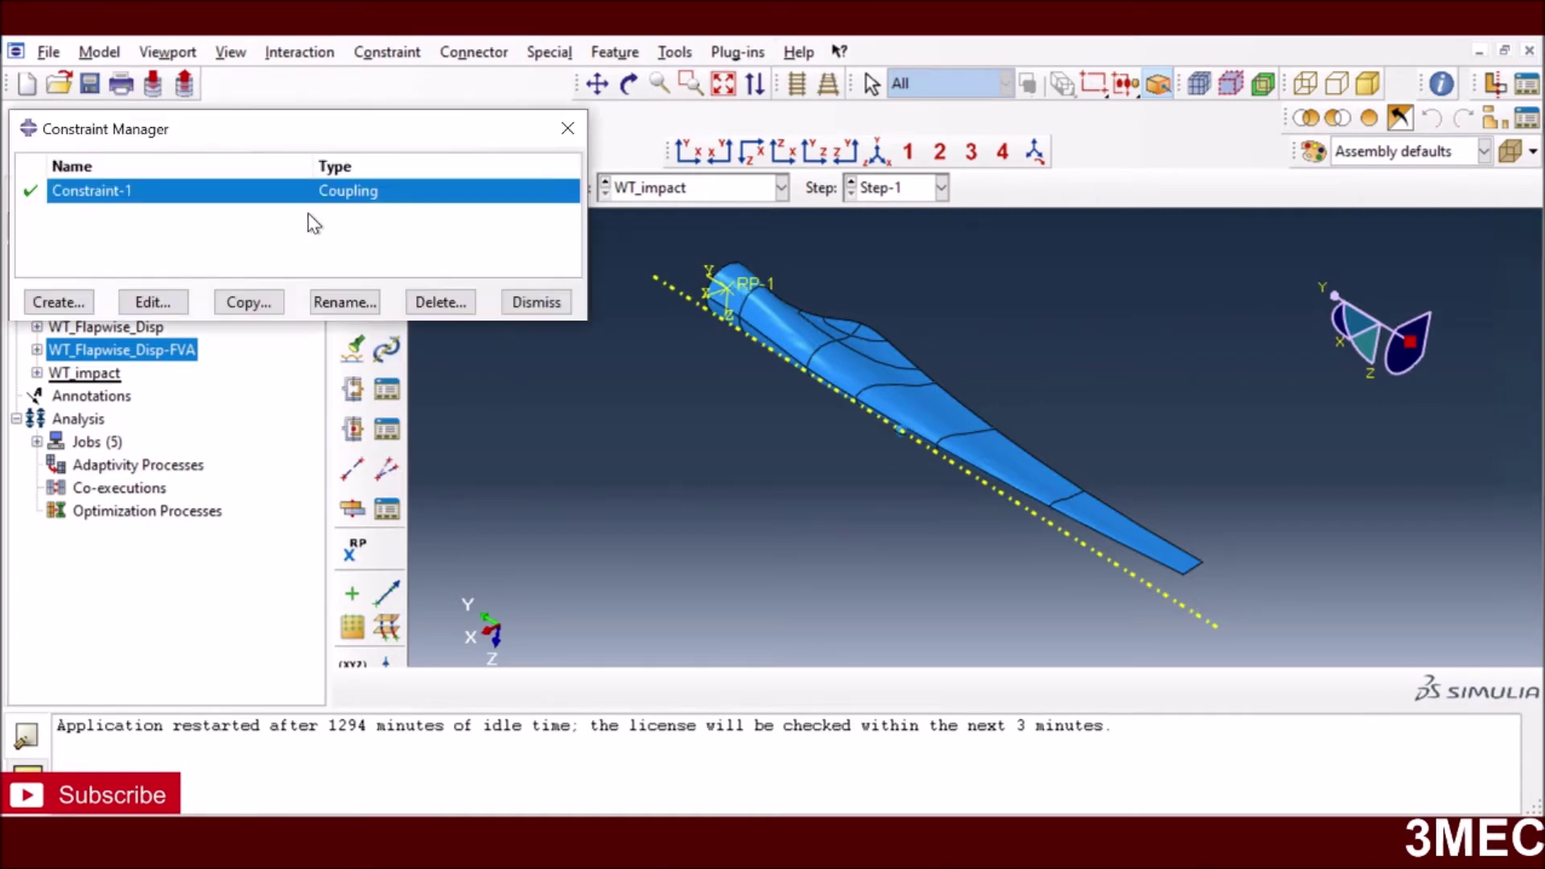
{"action": "left_click", "coordinate": [153, 302]}
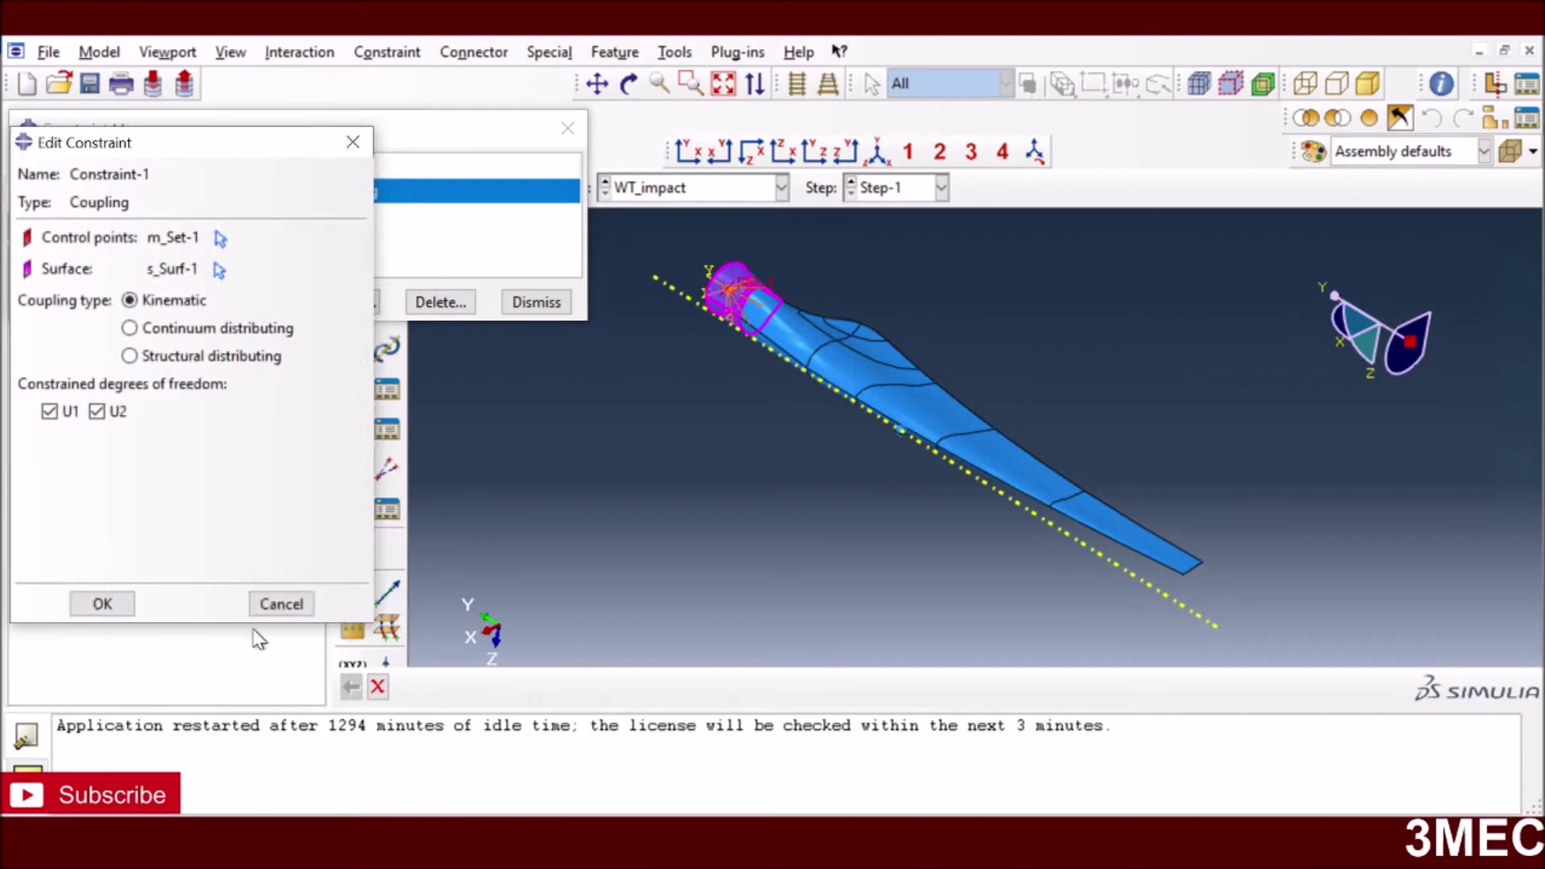
{"action": "left_click", "coordinate": [279, 605]}
{"action": "left_click", "coordinate": [539, 305]}
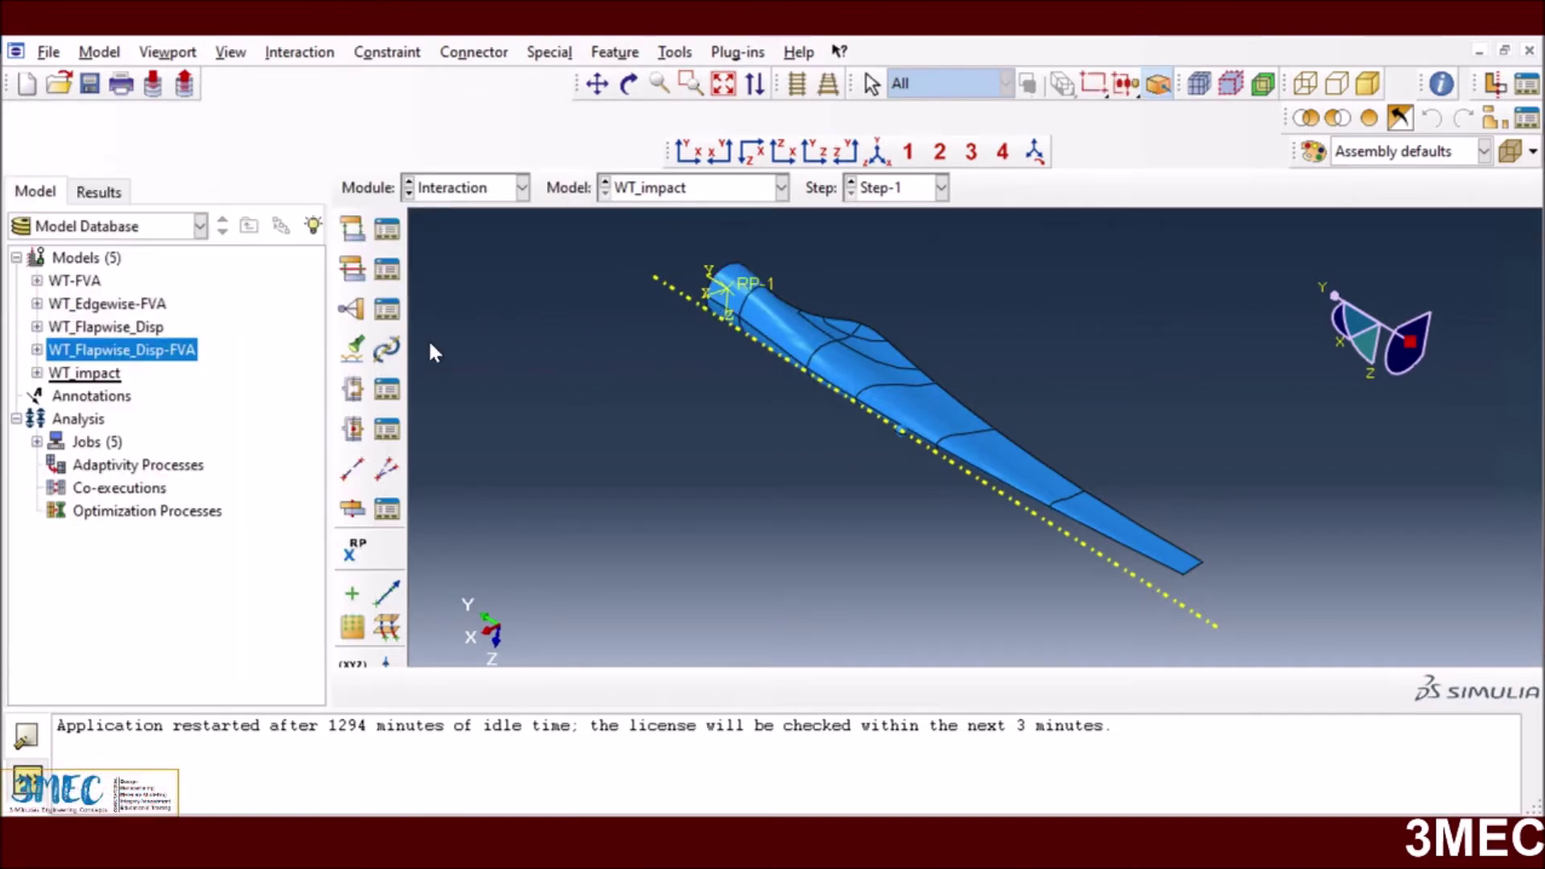
{"action": "left_click", "coordinate": [468, 187]}
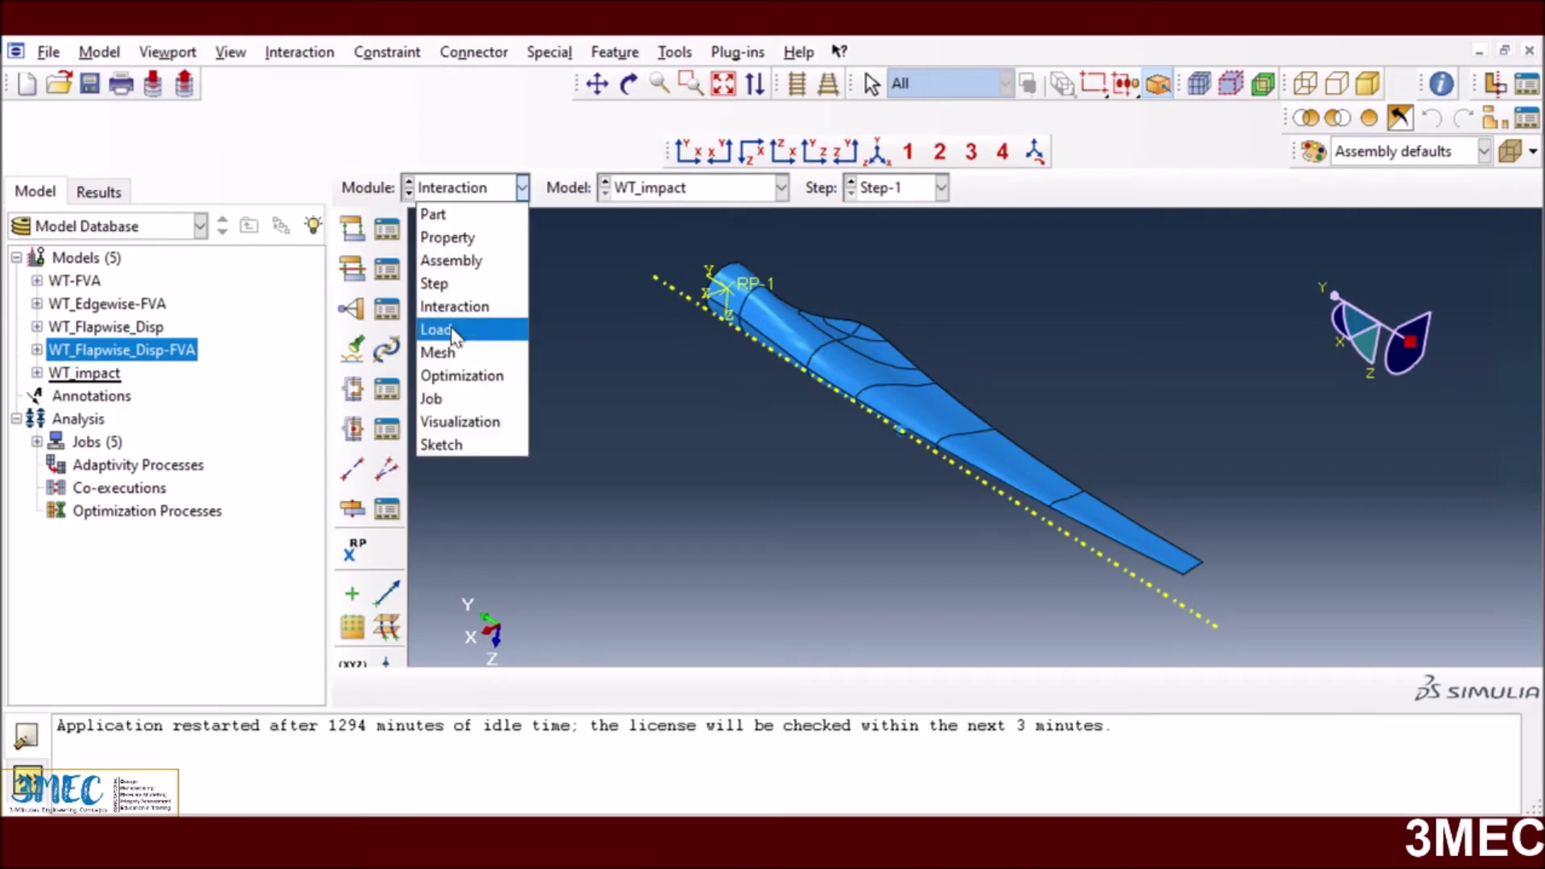
- In the Load module, confirm the model has no loads defined
{"action": "left_click", "coordinate": [451, 330]}
{"action": "left_click", "coordinate": [387, 229]}
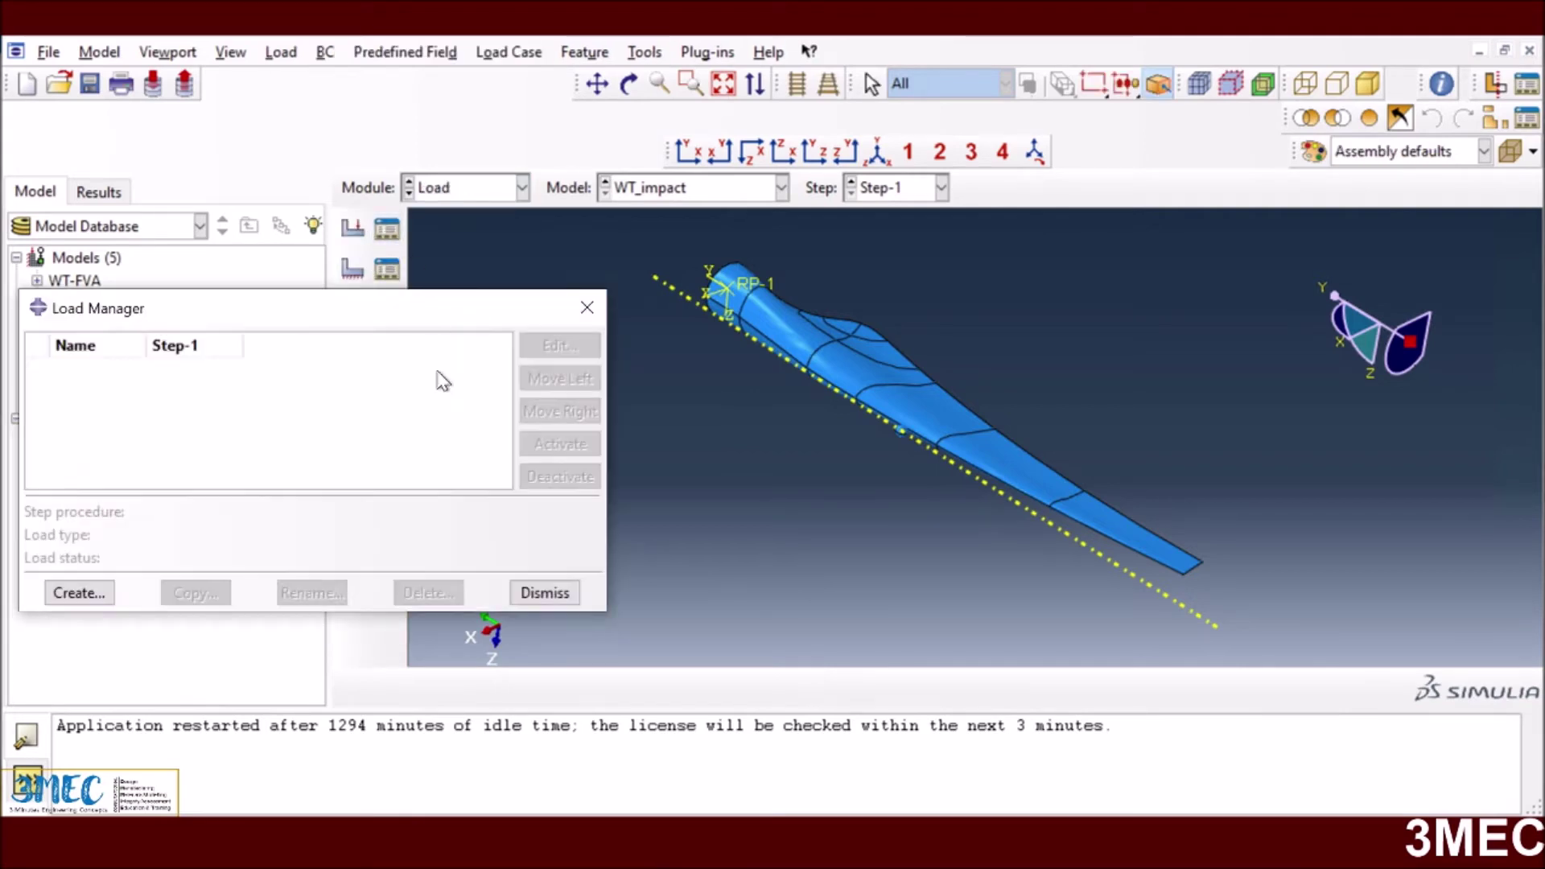
{"action": "left_click", "coordinate": [563, 593]}
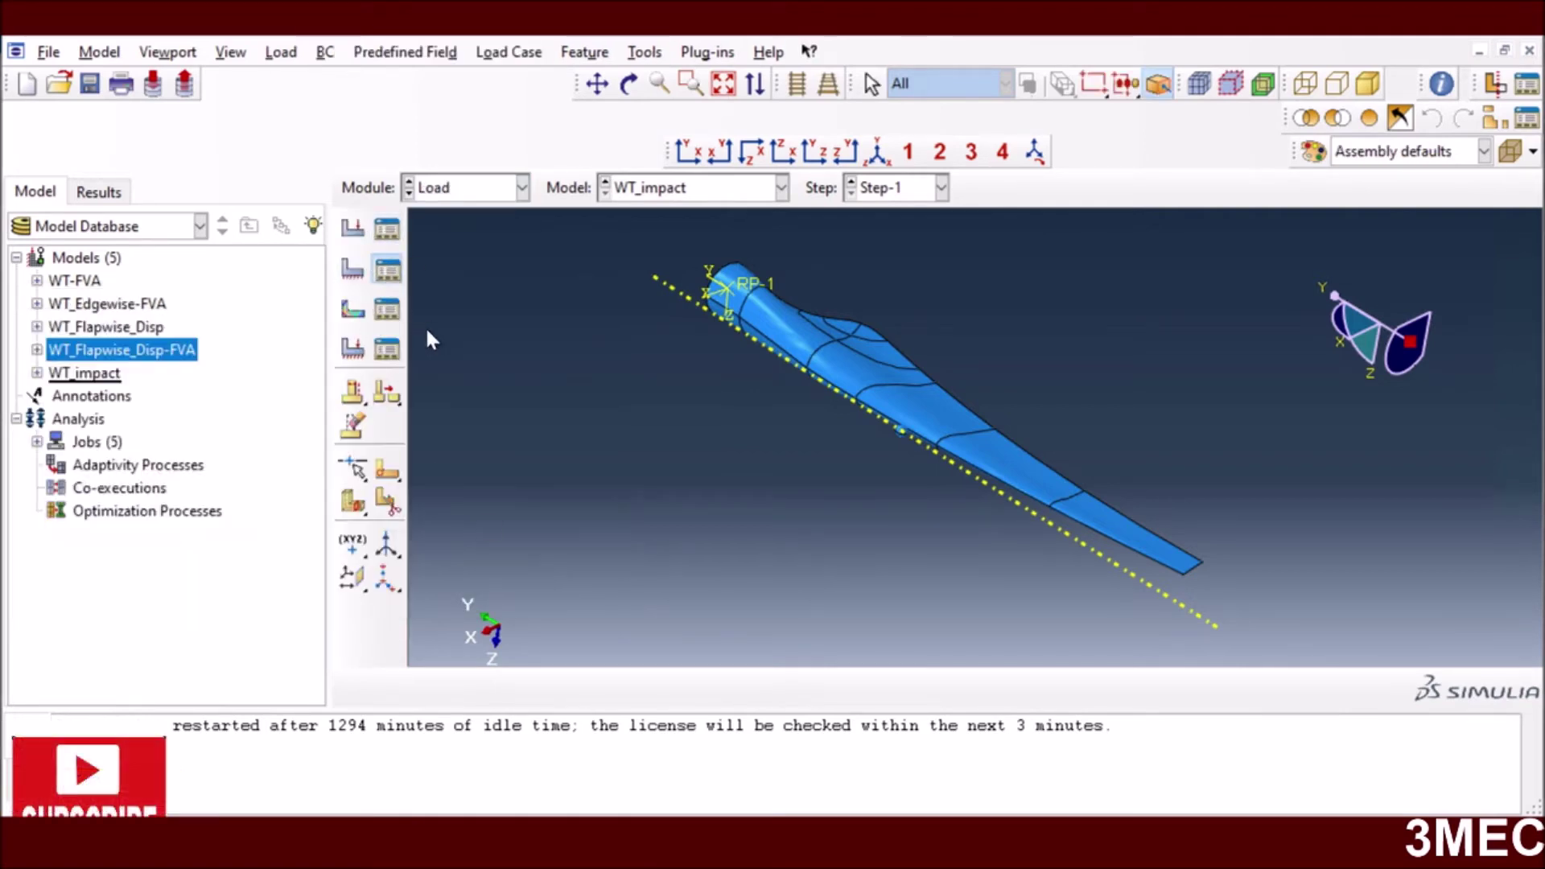
- Review BC-1, which fixes all six displacements and rotations on Set-2
{"action": "left_click", "coordinate": [387, 269]}
{"action": "left_click", "coordinate": [575, 236]}
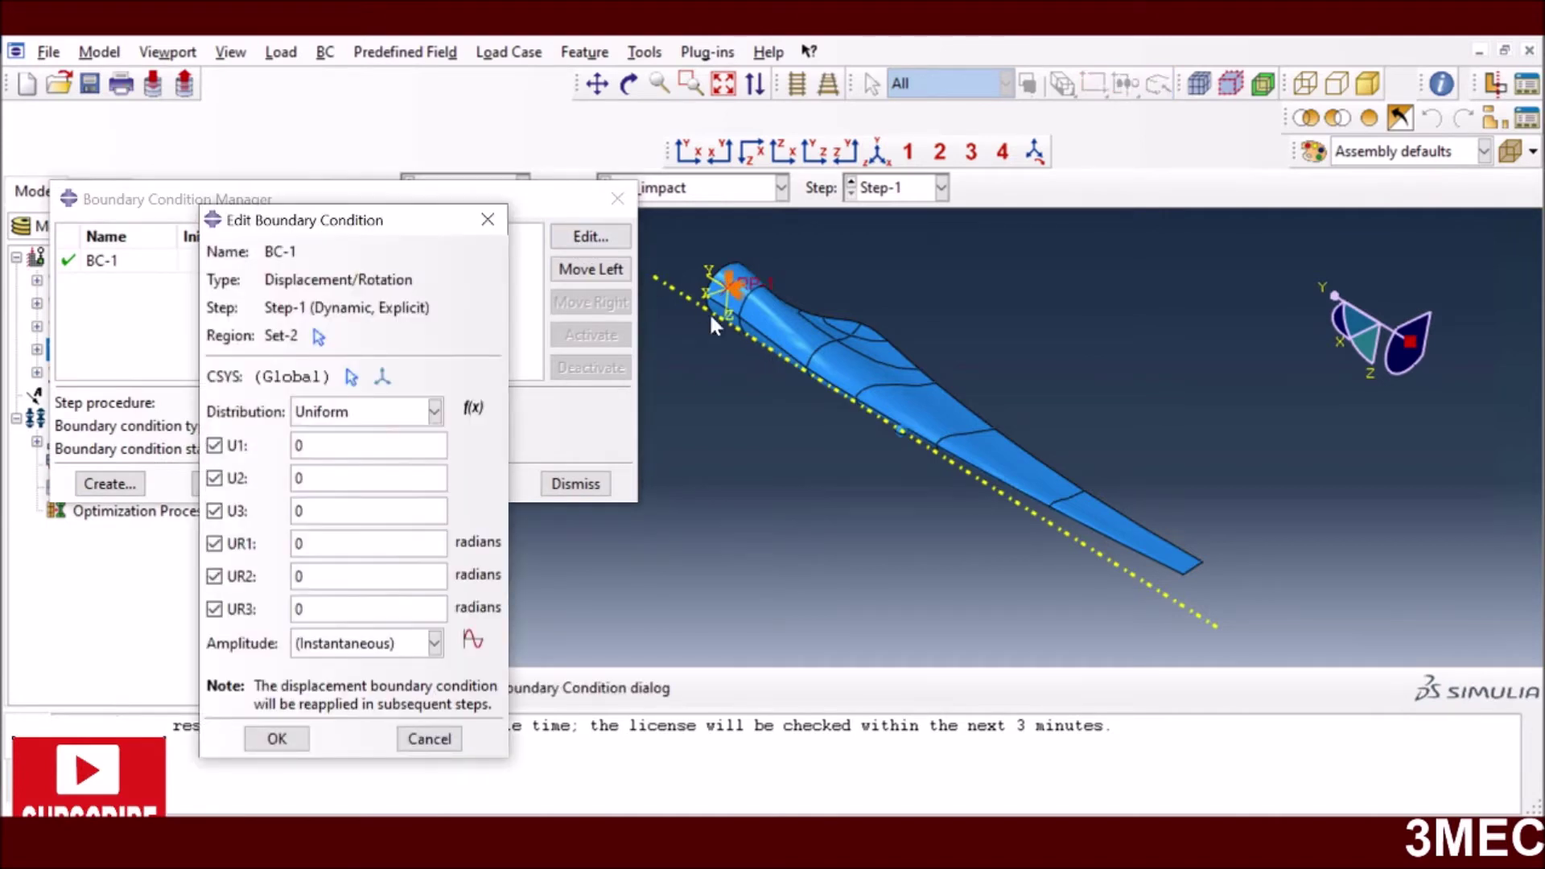
{"action": "left_click", "coordinate": [424, 742]}
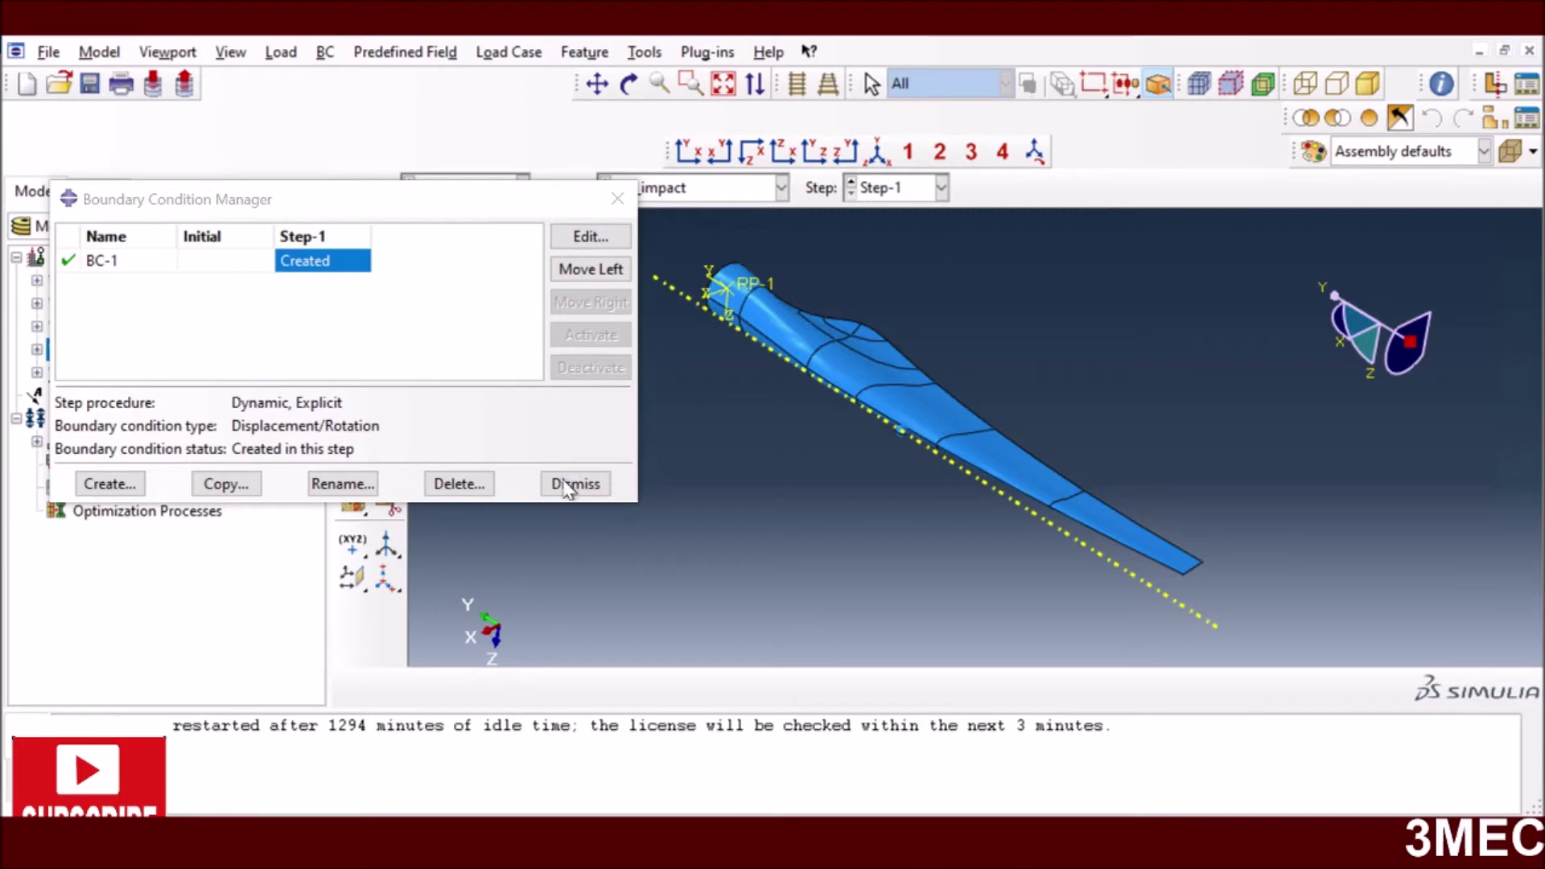
{"action": "left_click_drag", "start_coordinate": [433, 207], "coordinate": [412, 249]}
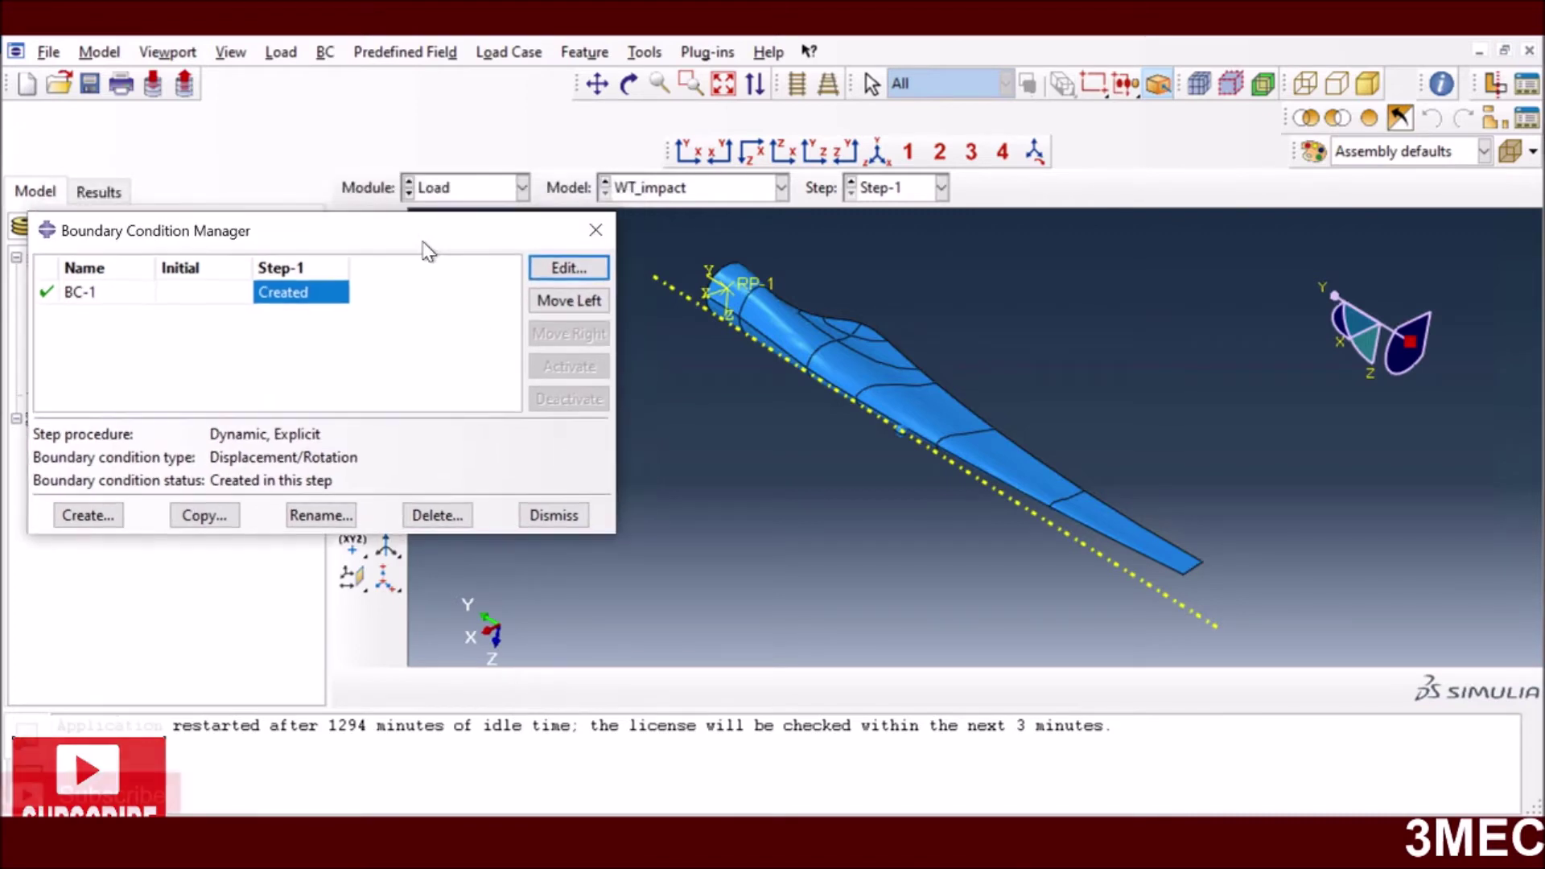
{"action": "left_click", "coordinate": [524, 524]}
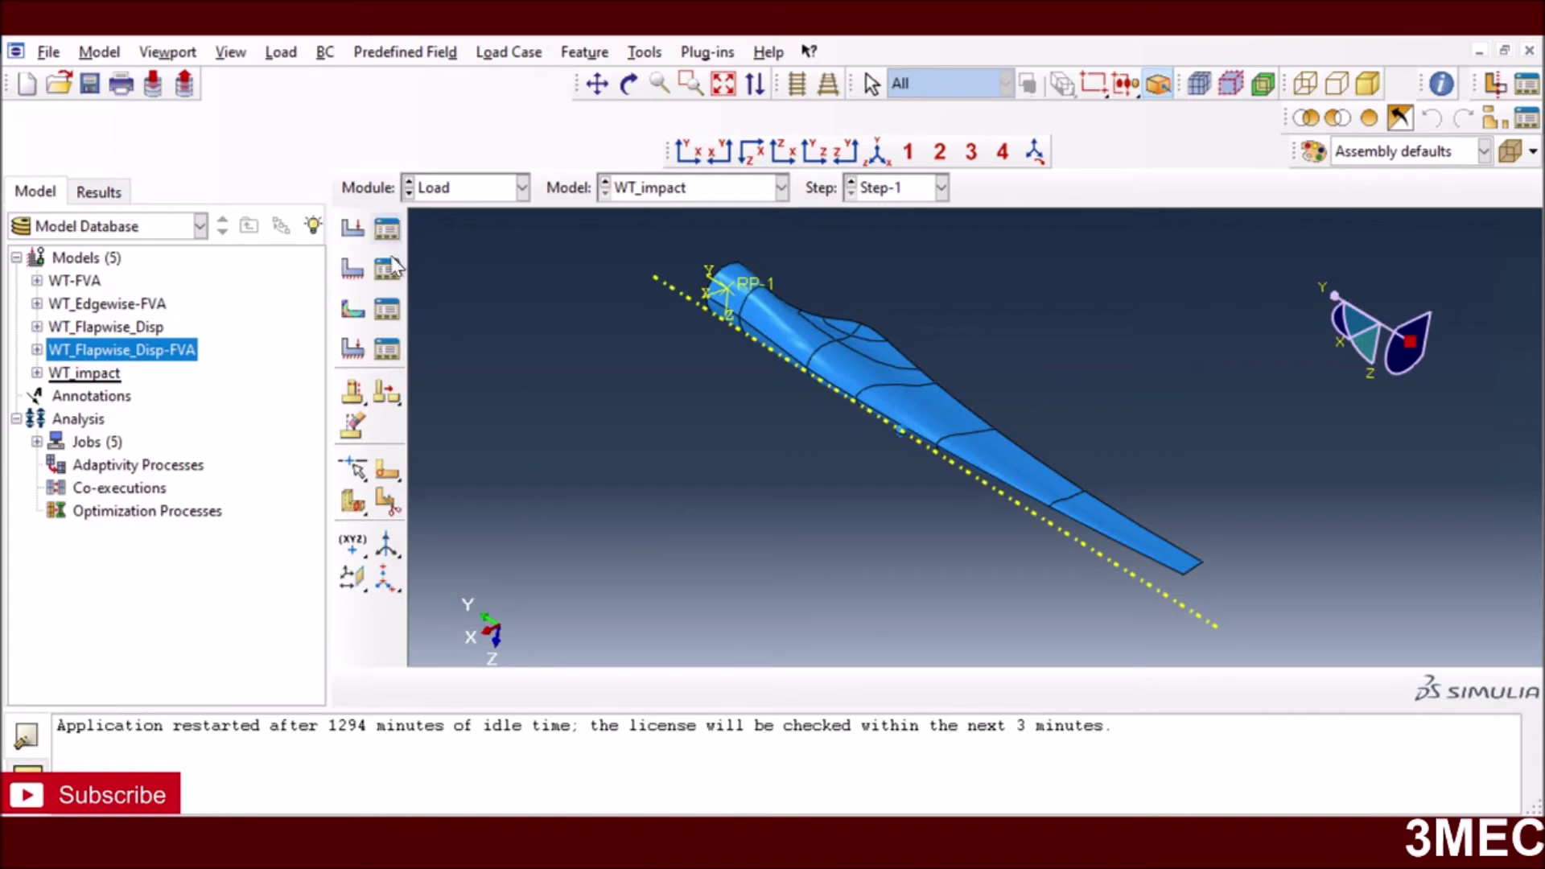
{"action": "left_click", "coordinate": [389, 313]}
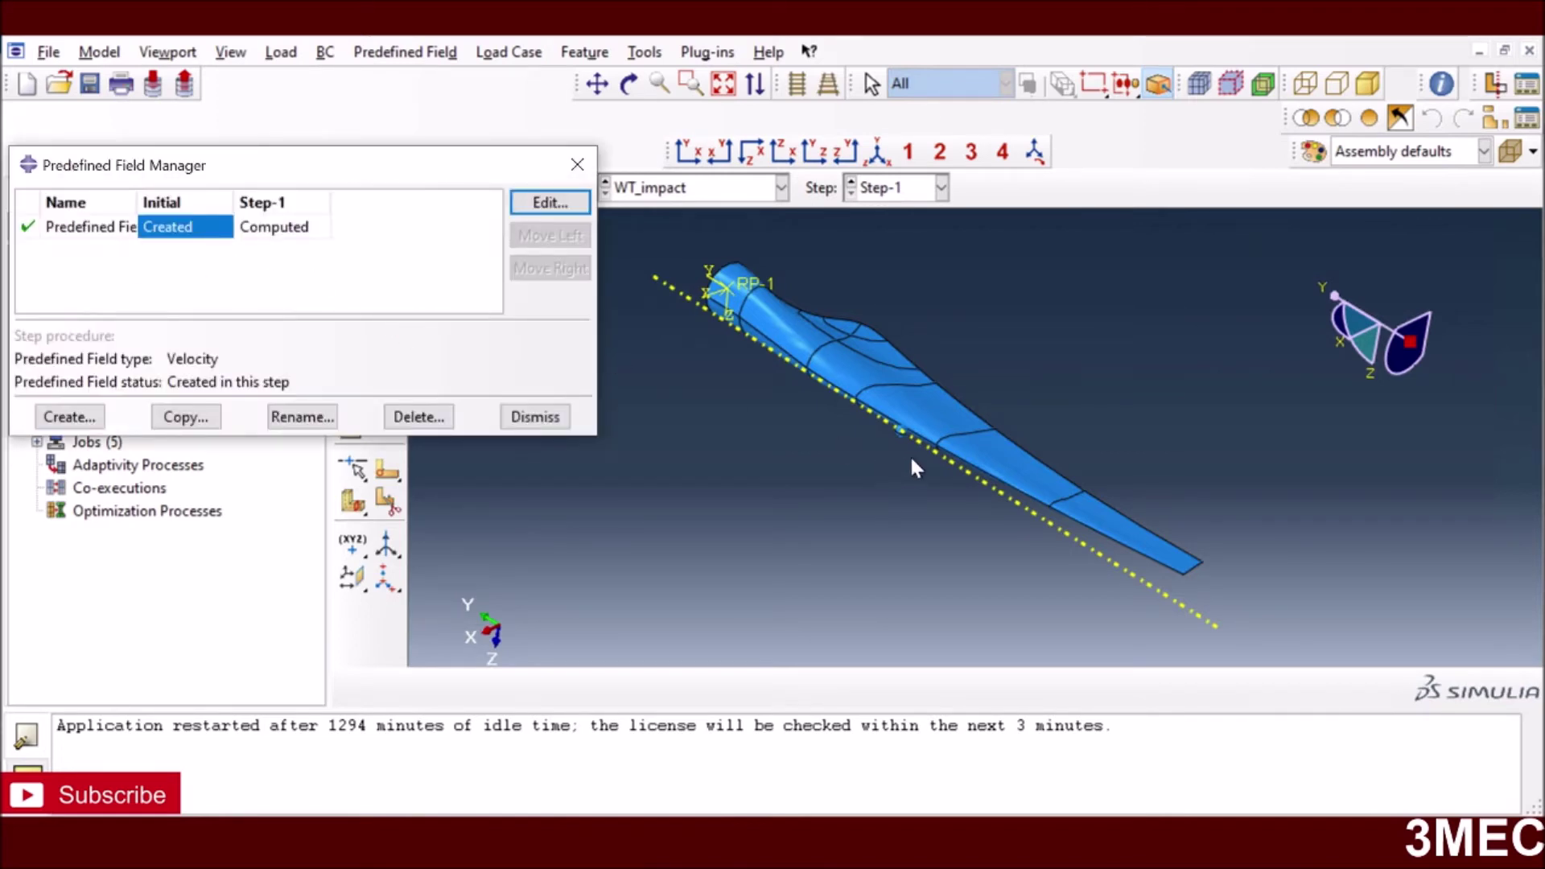
- Verify Predefined Field-1 gives Set-4 initial velocity V1 = -6700 with V2 and V3 zero
{"action": "scroll", "coordinate": [845, 427], "scroll_direction": "up", "scroll_amount": 3}
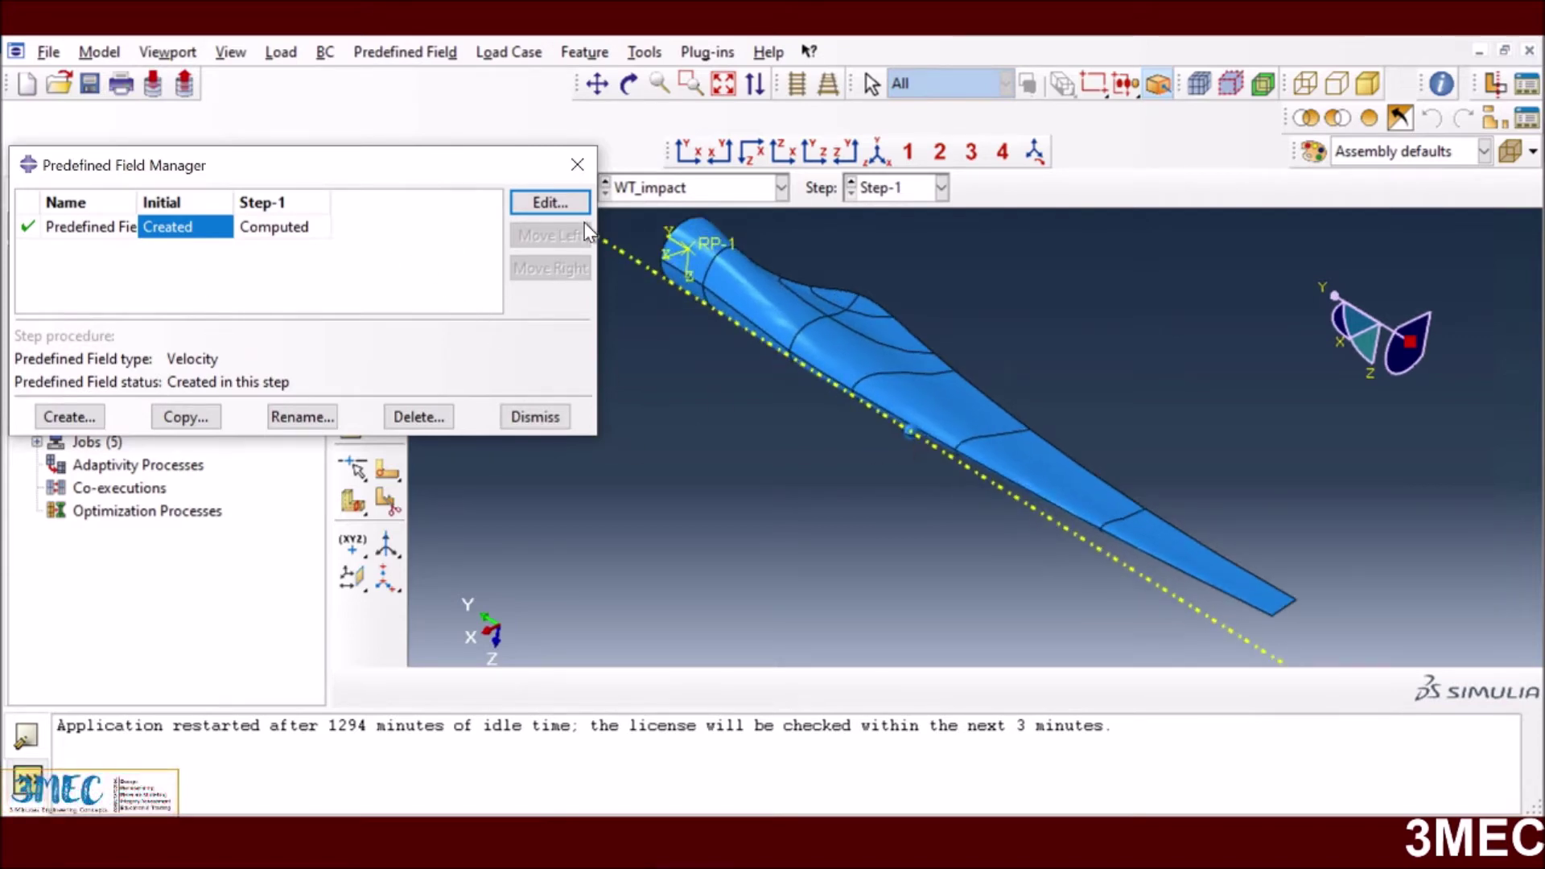
{"action": "left_click", "coordinate": [574, 204]}
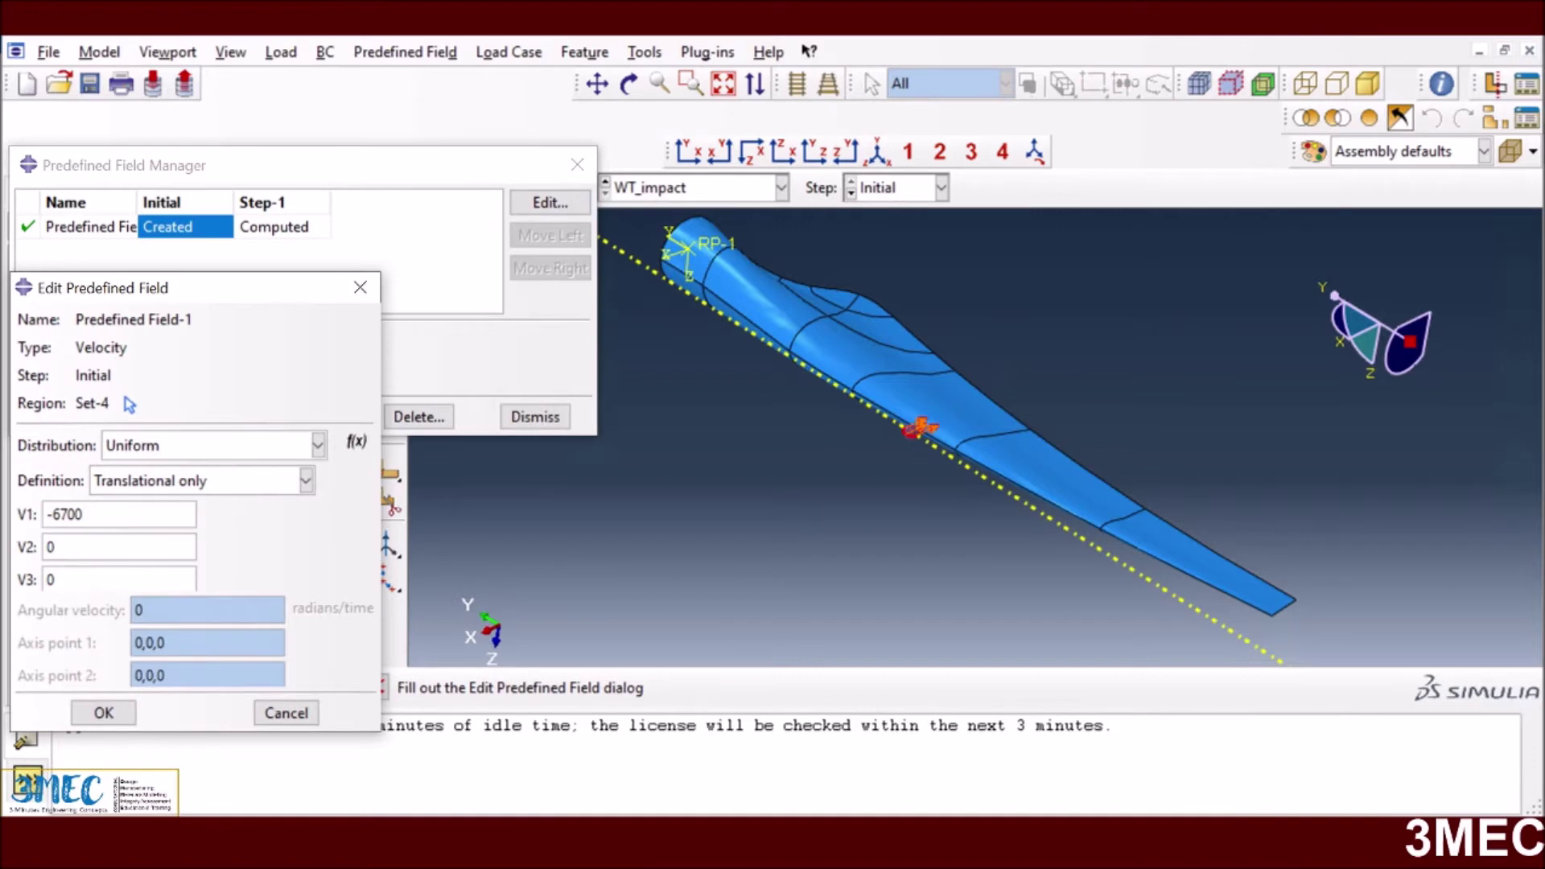
{"action": "left_click_drag", "start_coordinate": [83, 515], "coordinate": [45, 514]}
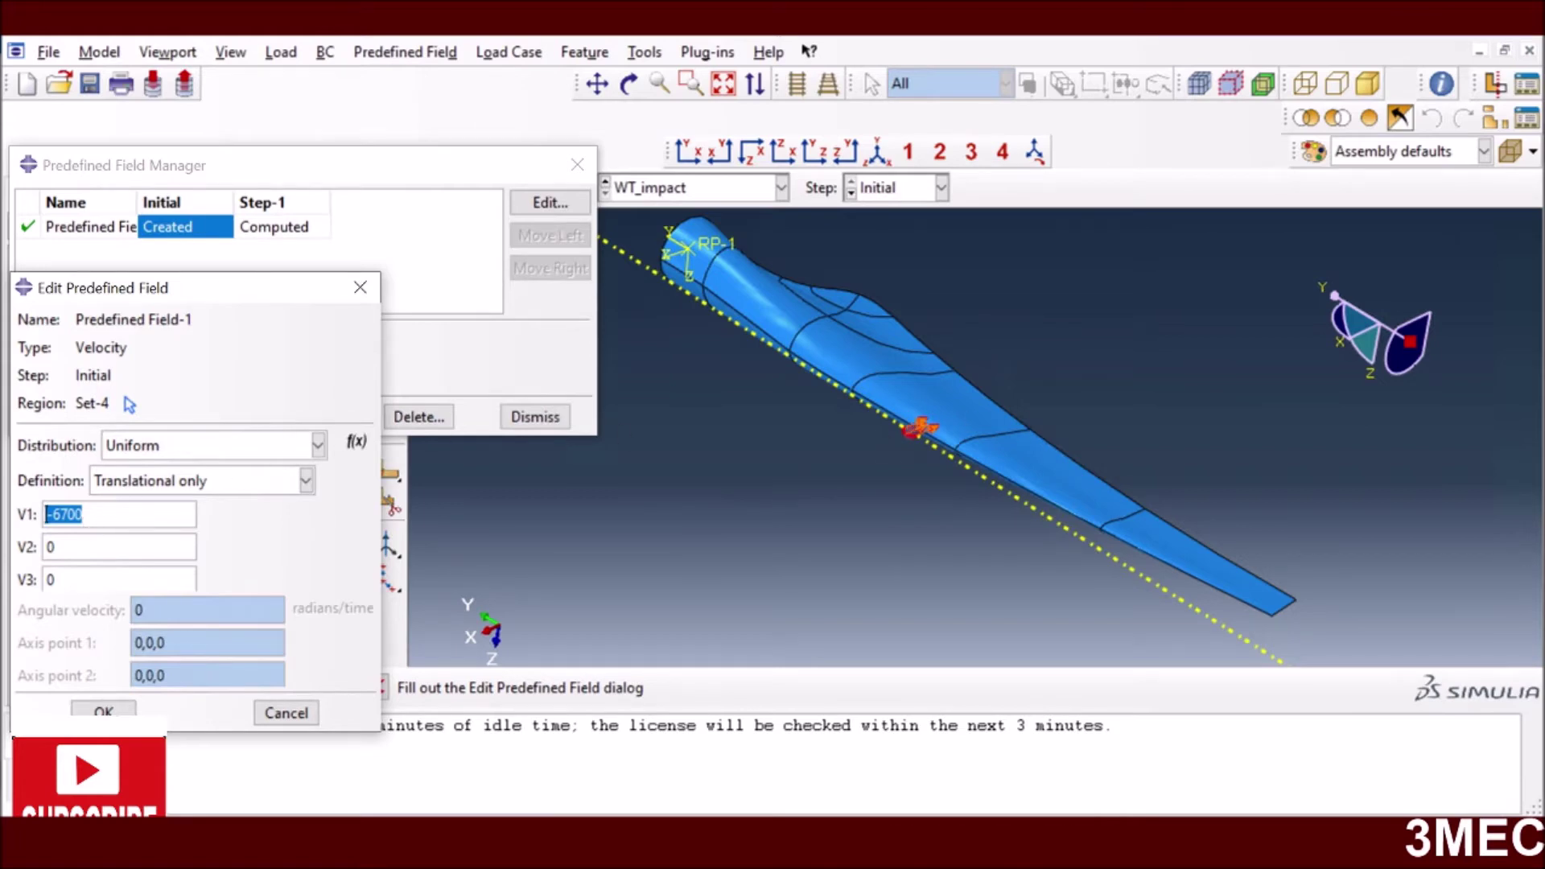
{"action": "left_click", "coordinate": [105, 713]}
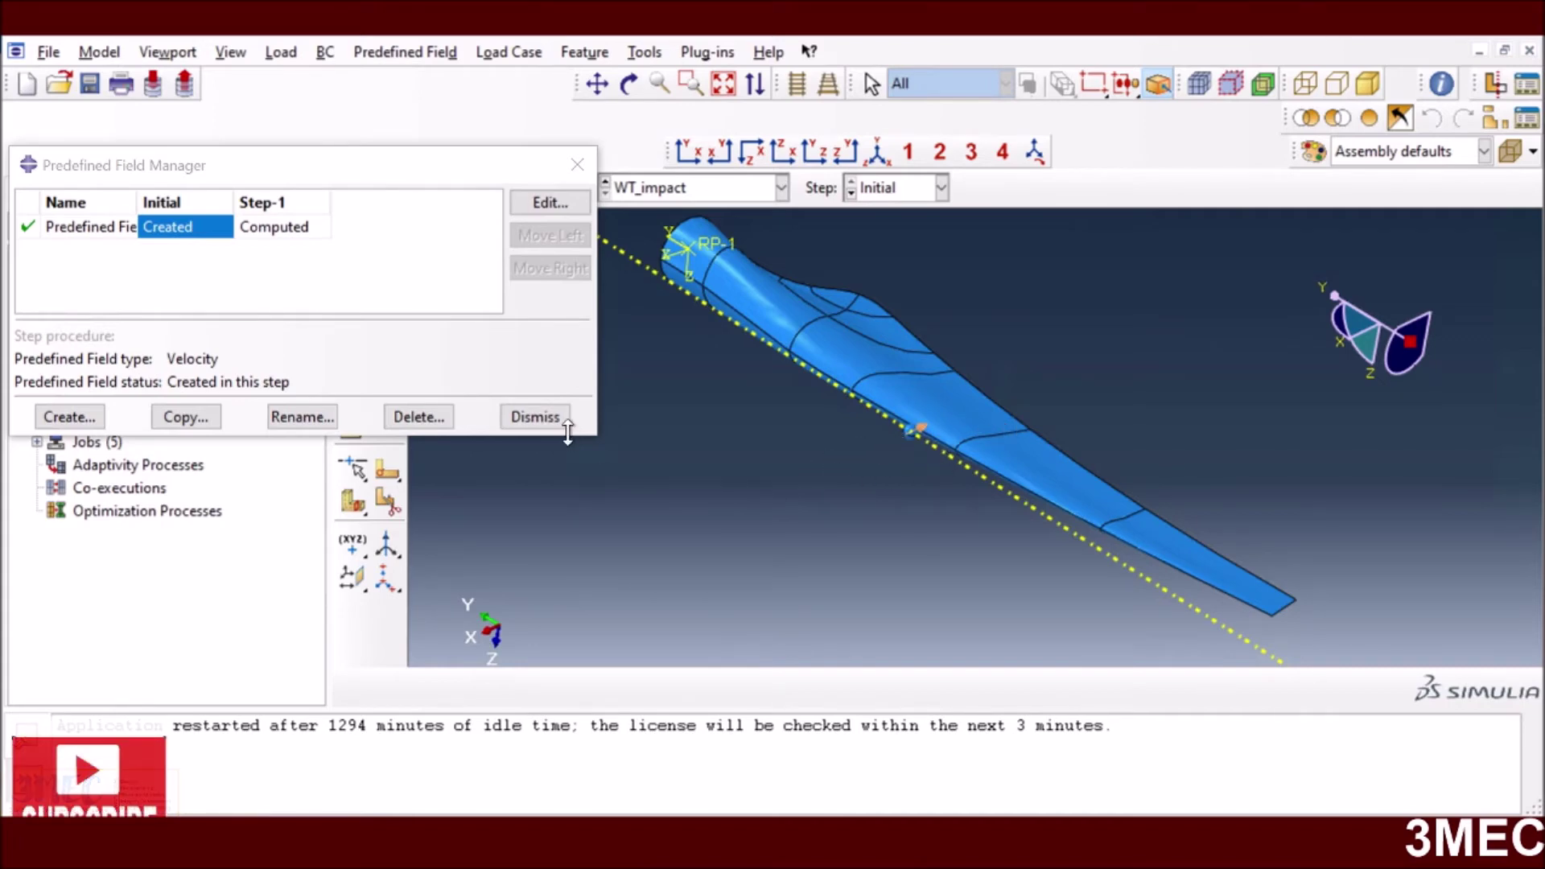
{"action": "left_click", "coordinate": [536, 417]}
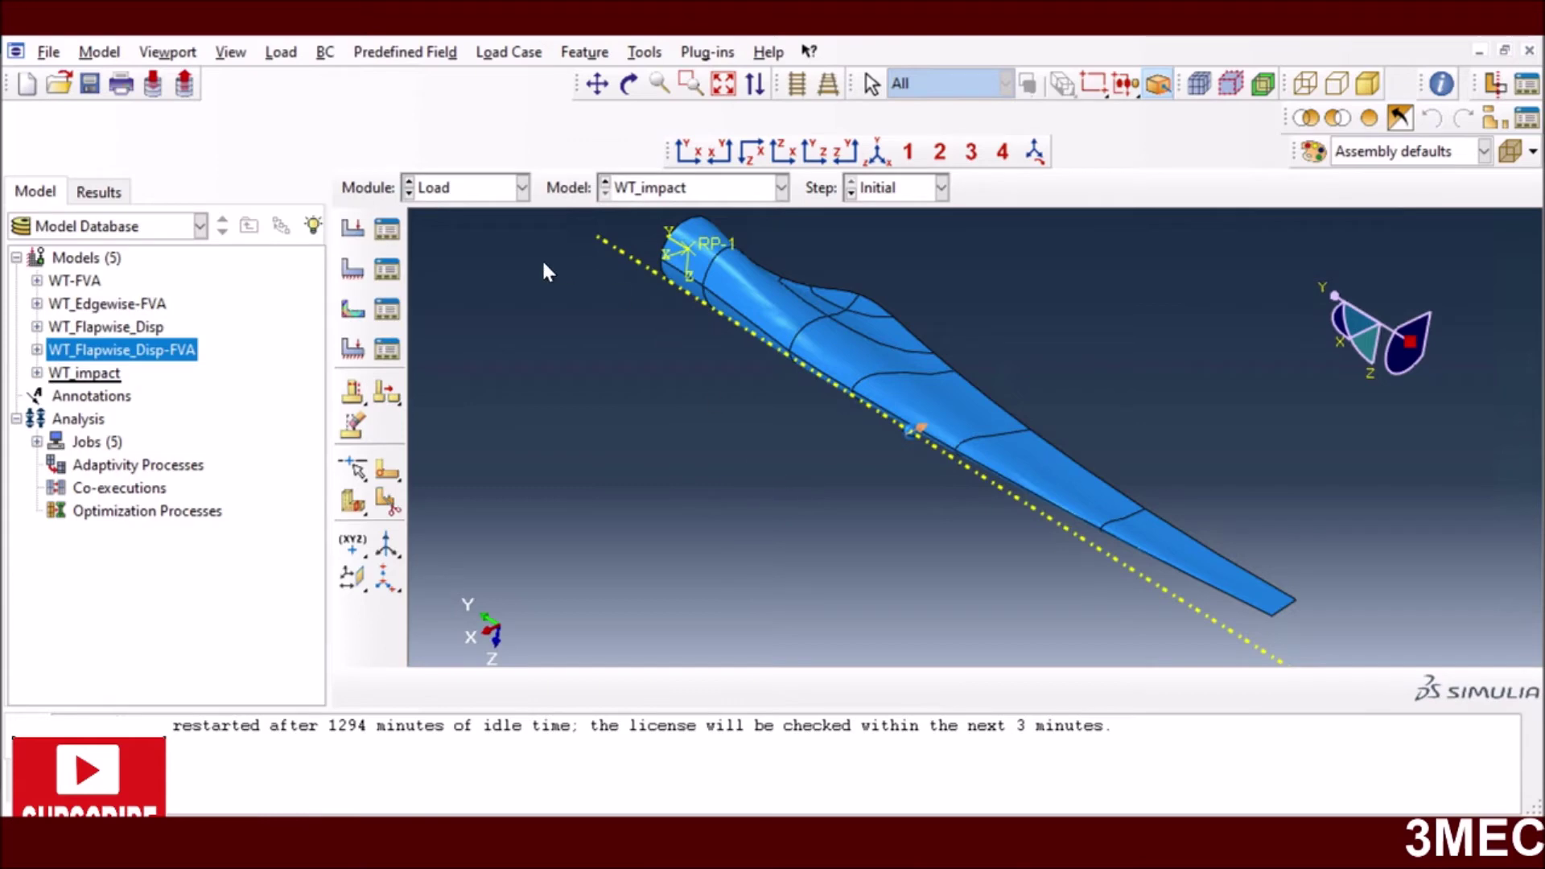
{"action": "left_click", "coordinate": [493, 190]}
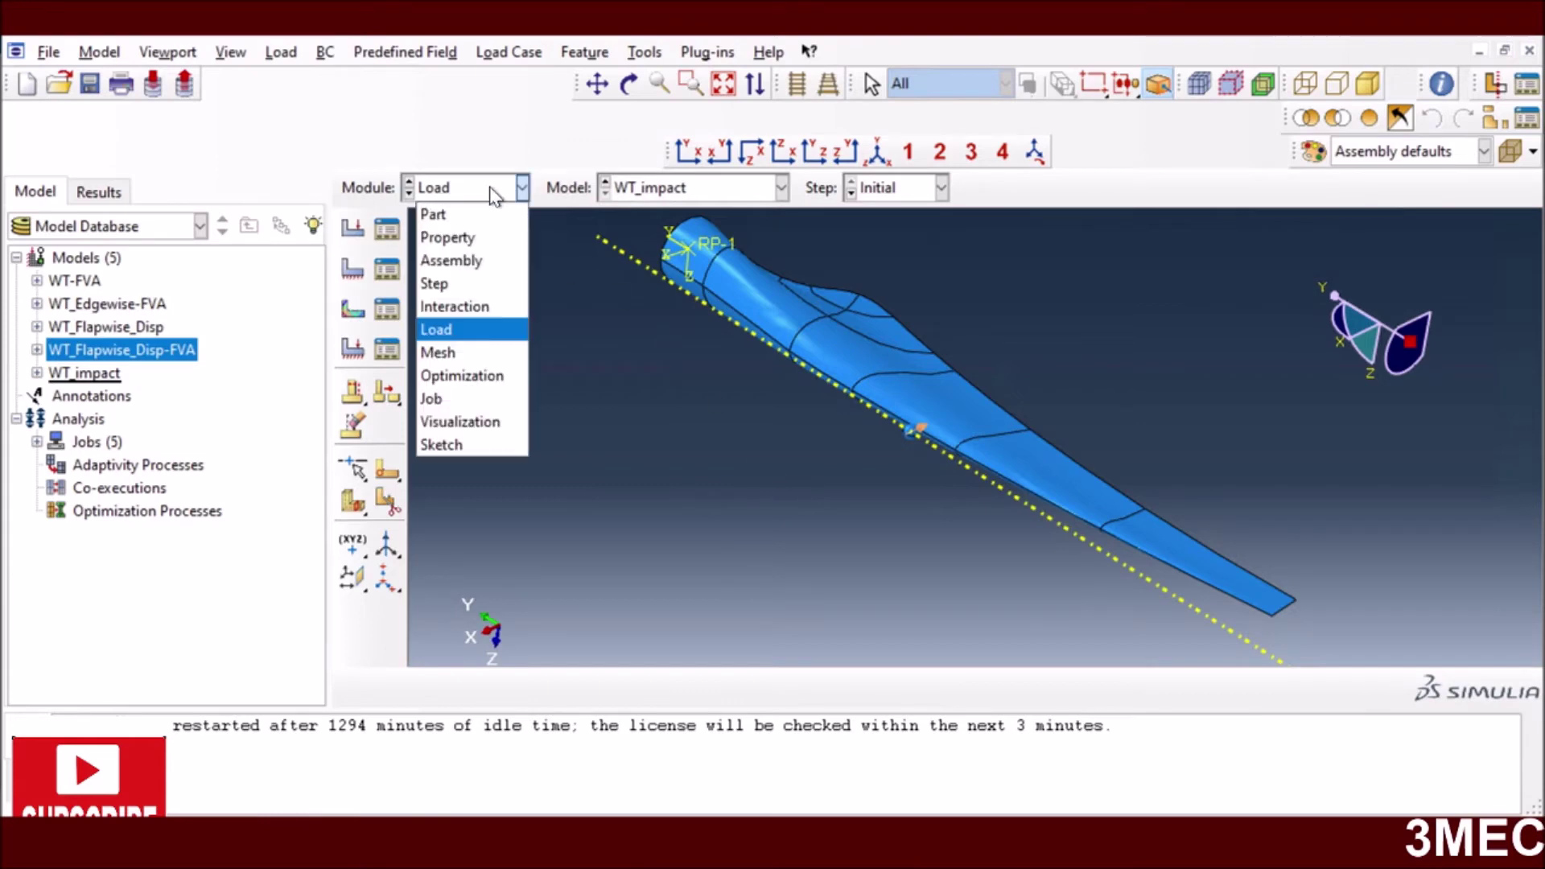
- Inspect the Part-2 sphere mesh and the Blade Mesh A1_(1) mesh, then return to the assembly
{"action": "left_click", "coordinate": [450, 355]}
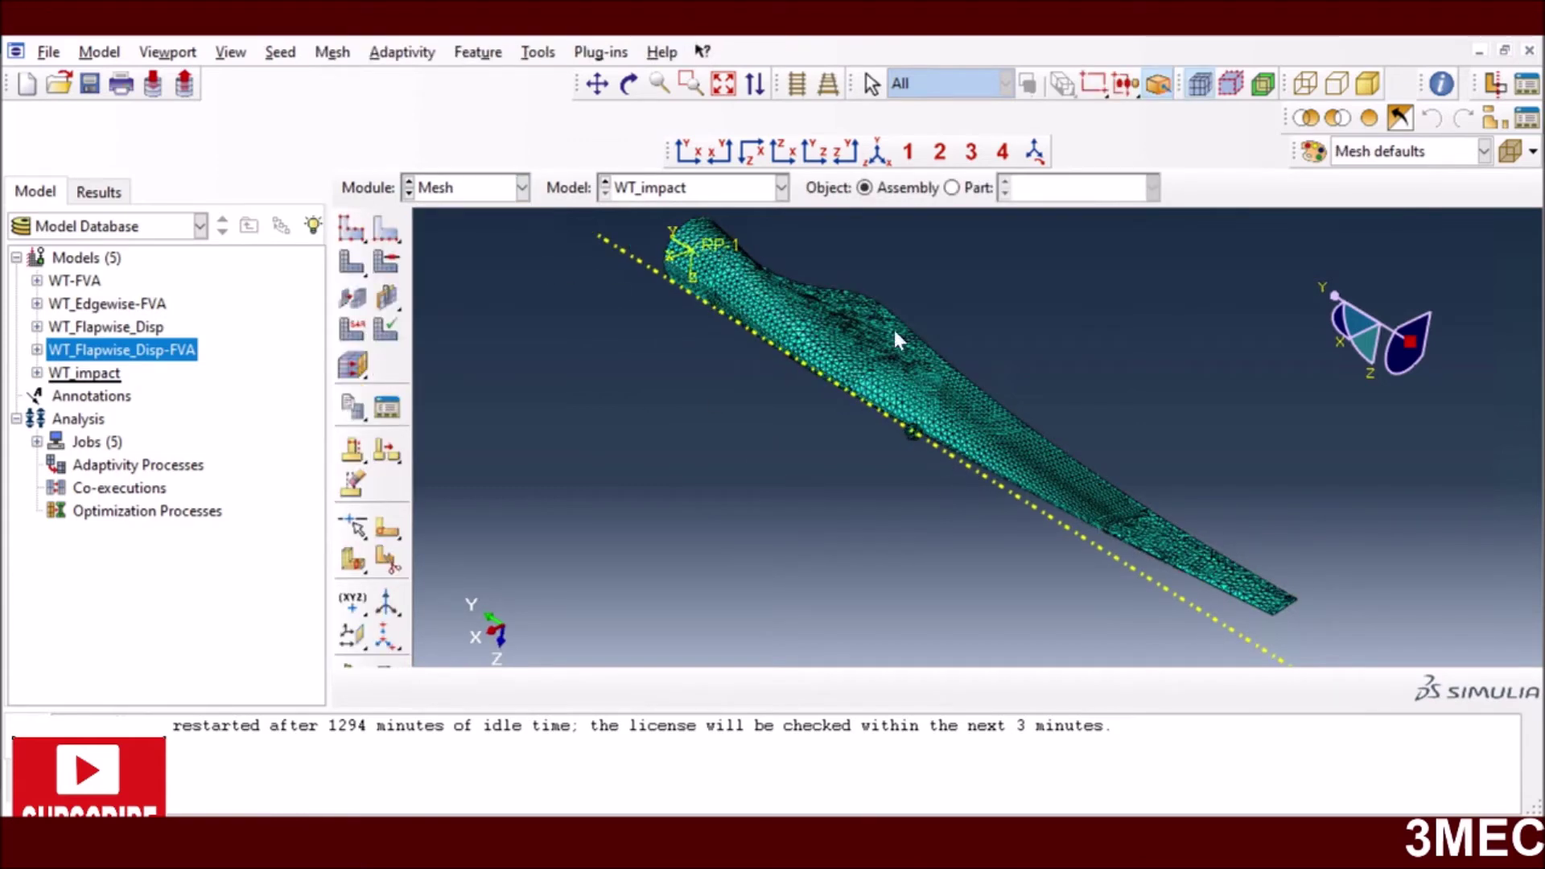
{"action": "left_click", "coordinate": [953, 188]}
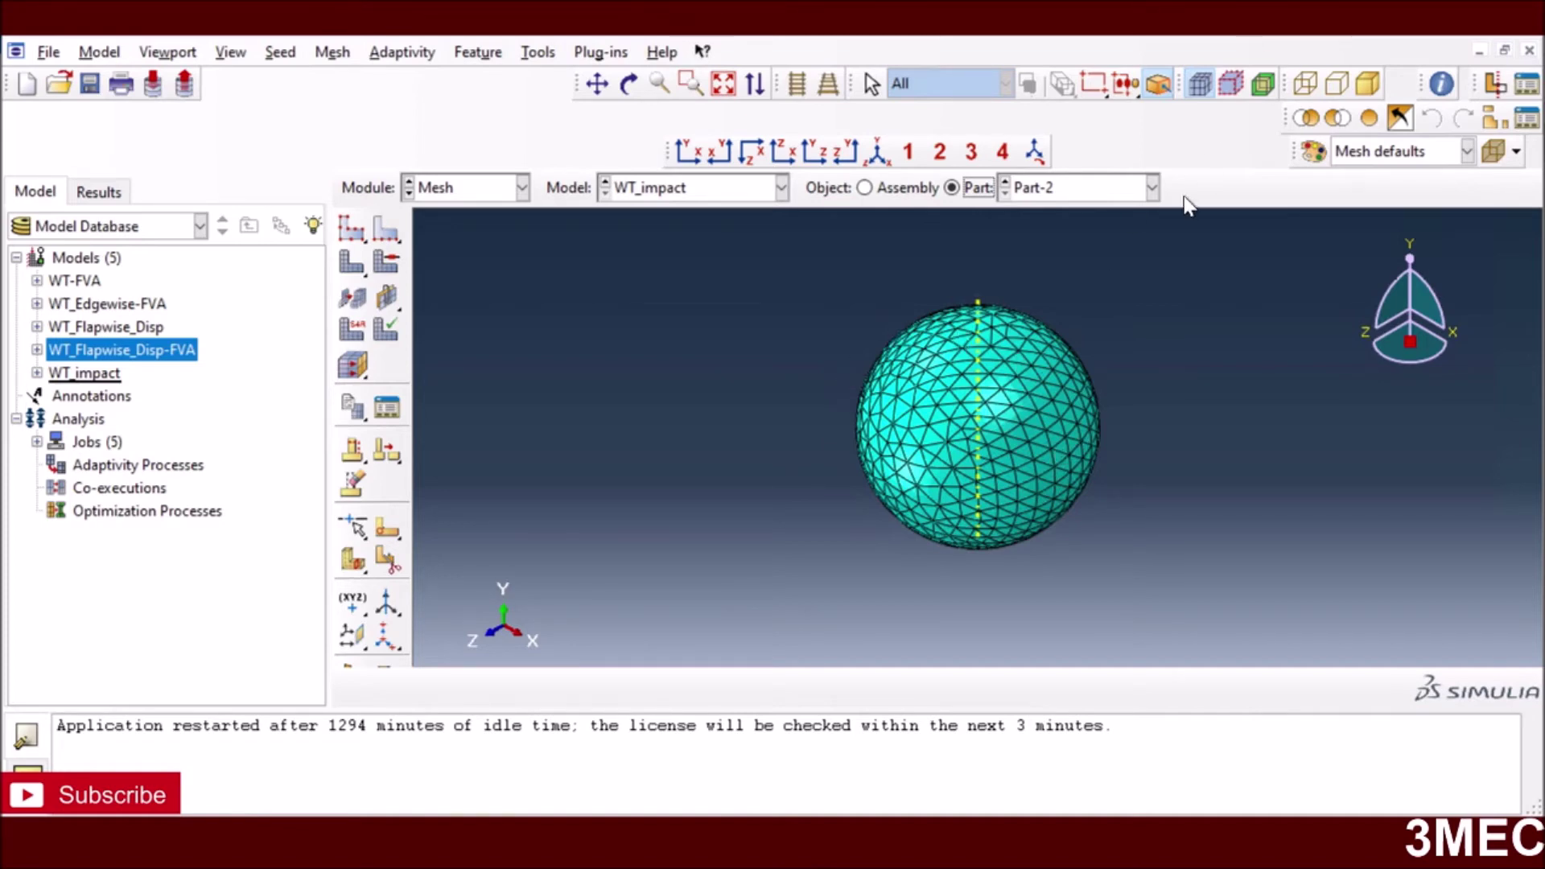
{"action": "left_click", "coordinate": [1101, 197]}
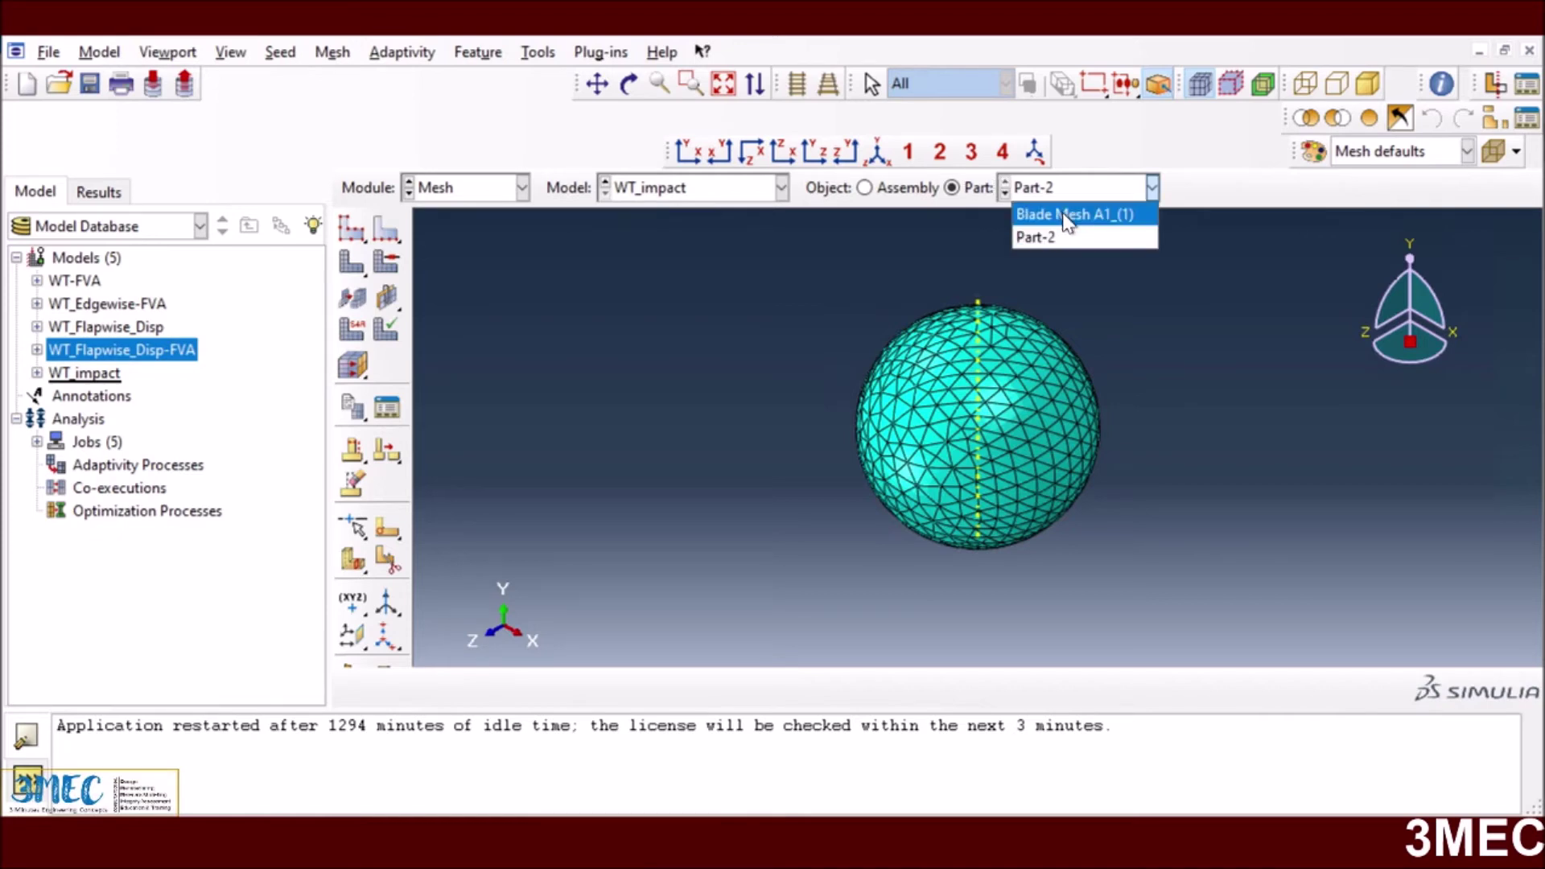
{"action": "left_click", "coordinate": [1093, 211]}
{"action": "left_click", "coordinate": [879, 190]}
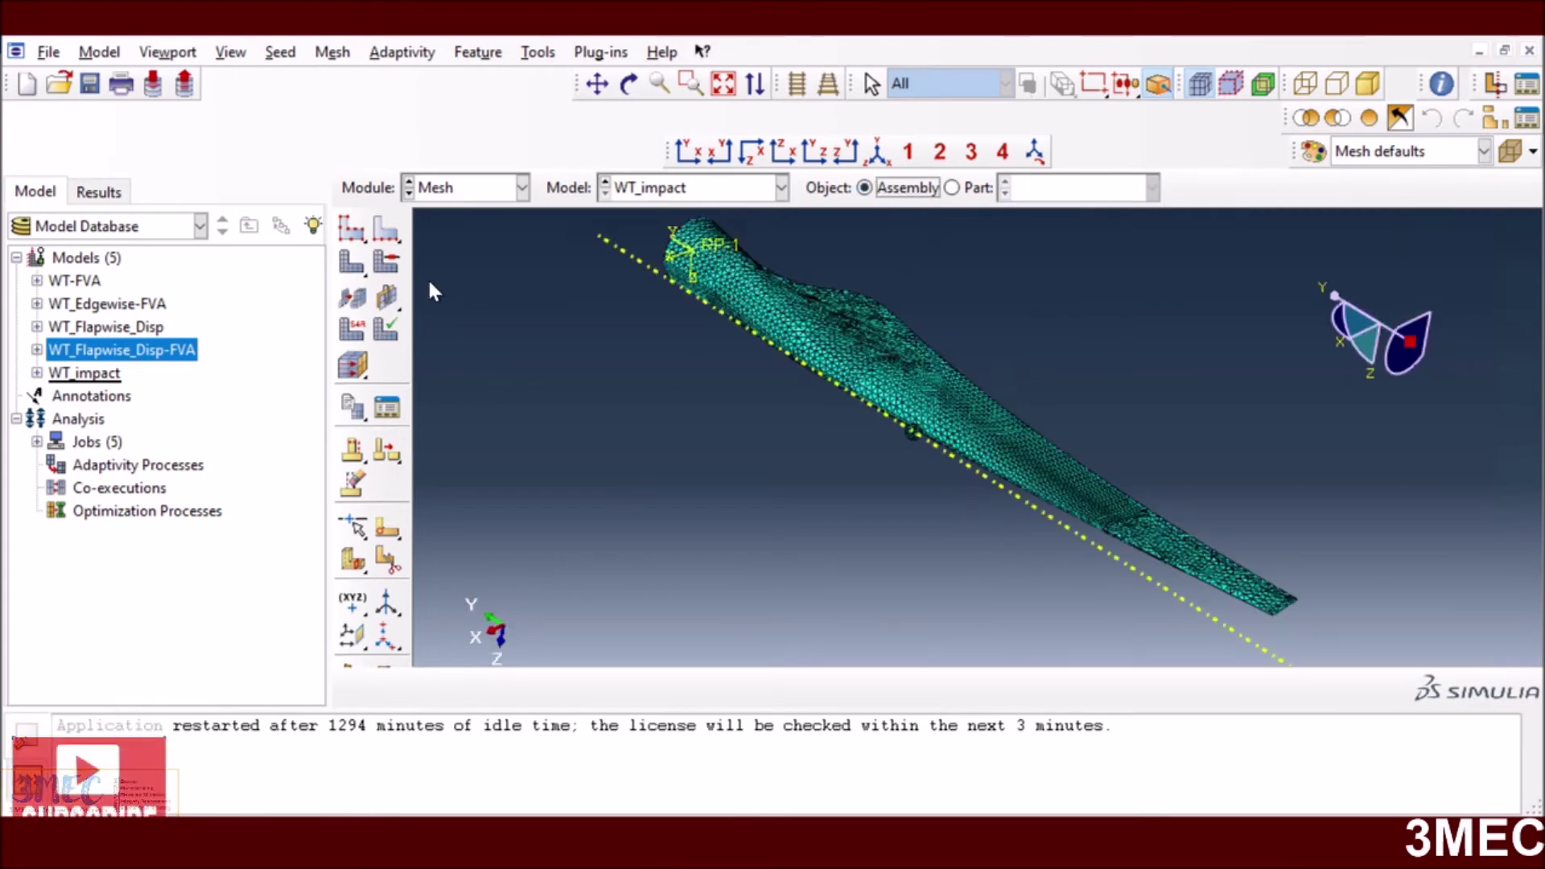
{"action": "left_click", "coordinate": [457, 190]}
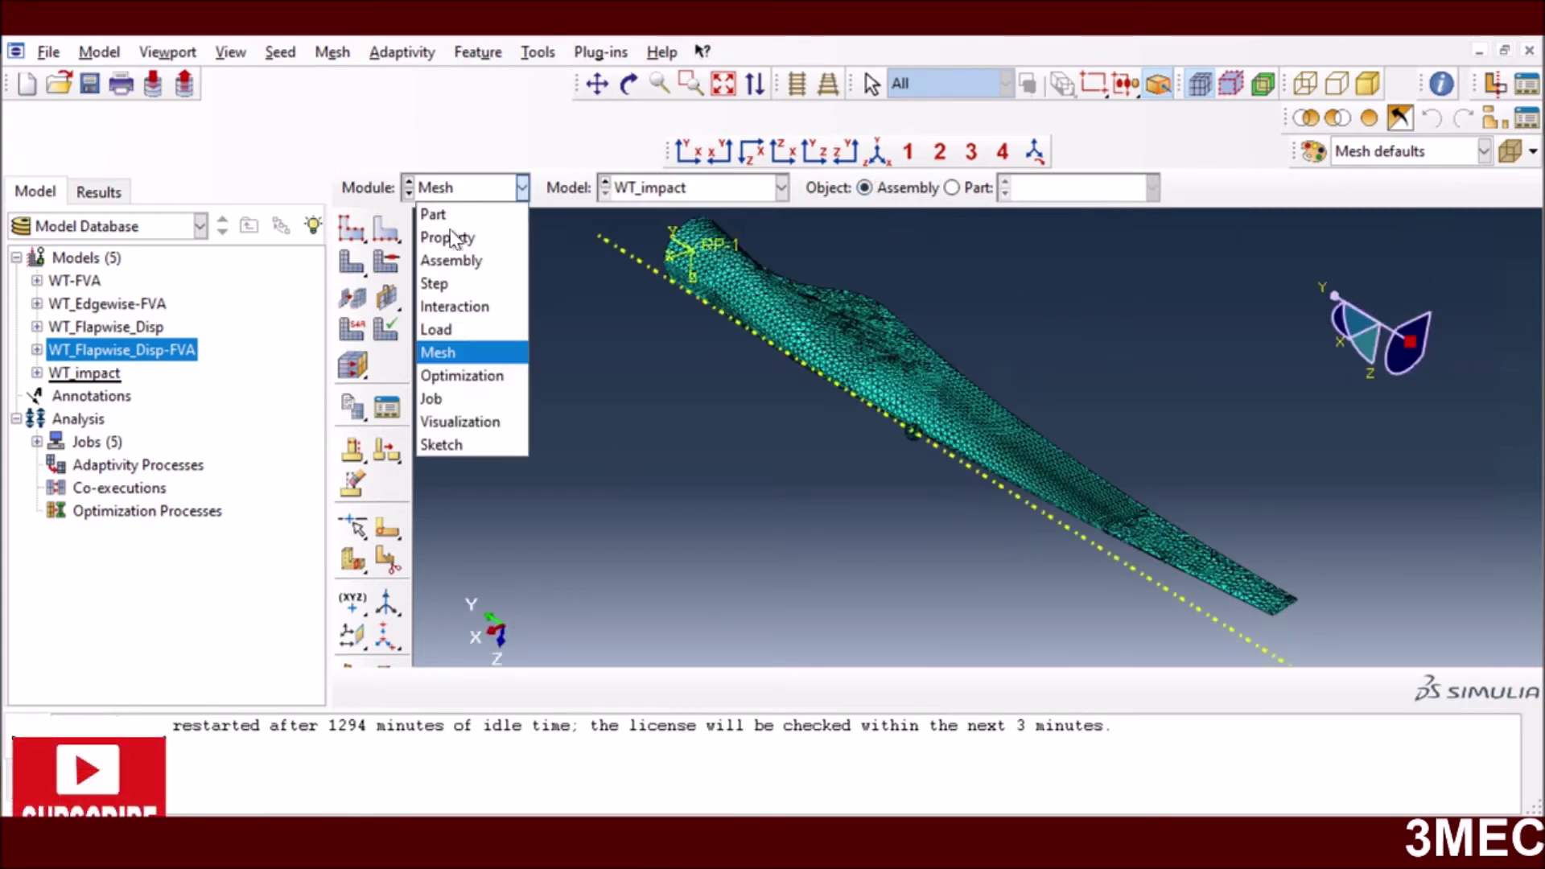
- Review the WT_impact_n job monitor log: Completed, total time 1 after 855212 increments
{"action": "left_click", "coordinate": [450, 399]}
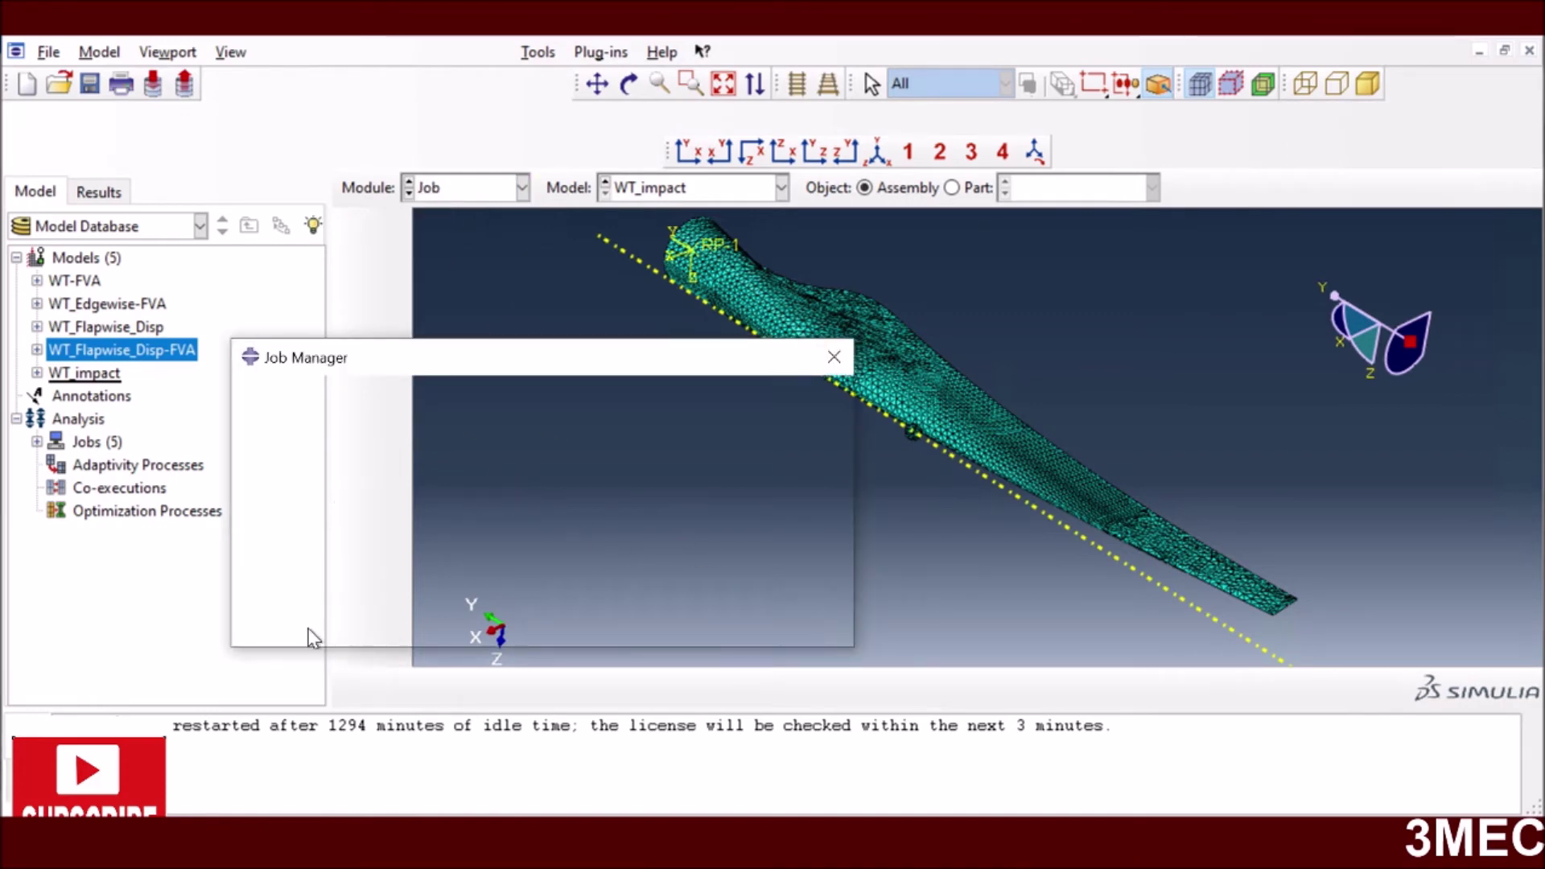
{"action": "left_click", "coordinate": [269, 631]}
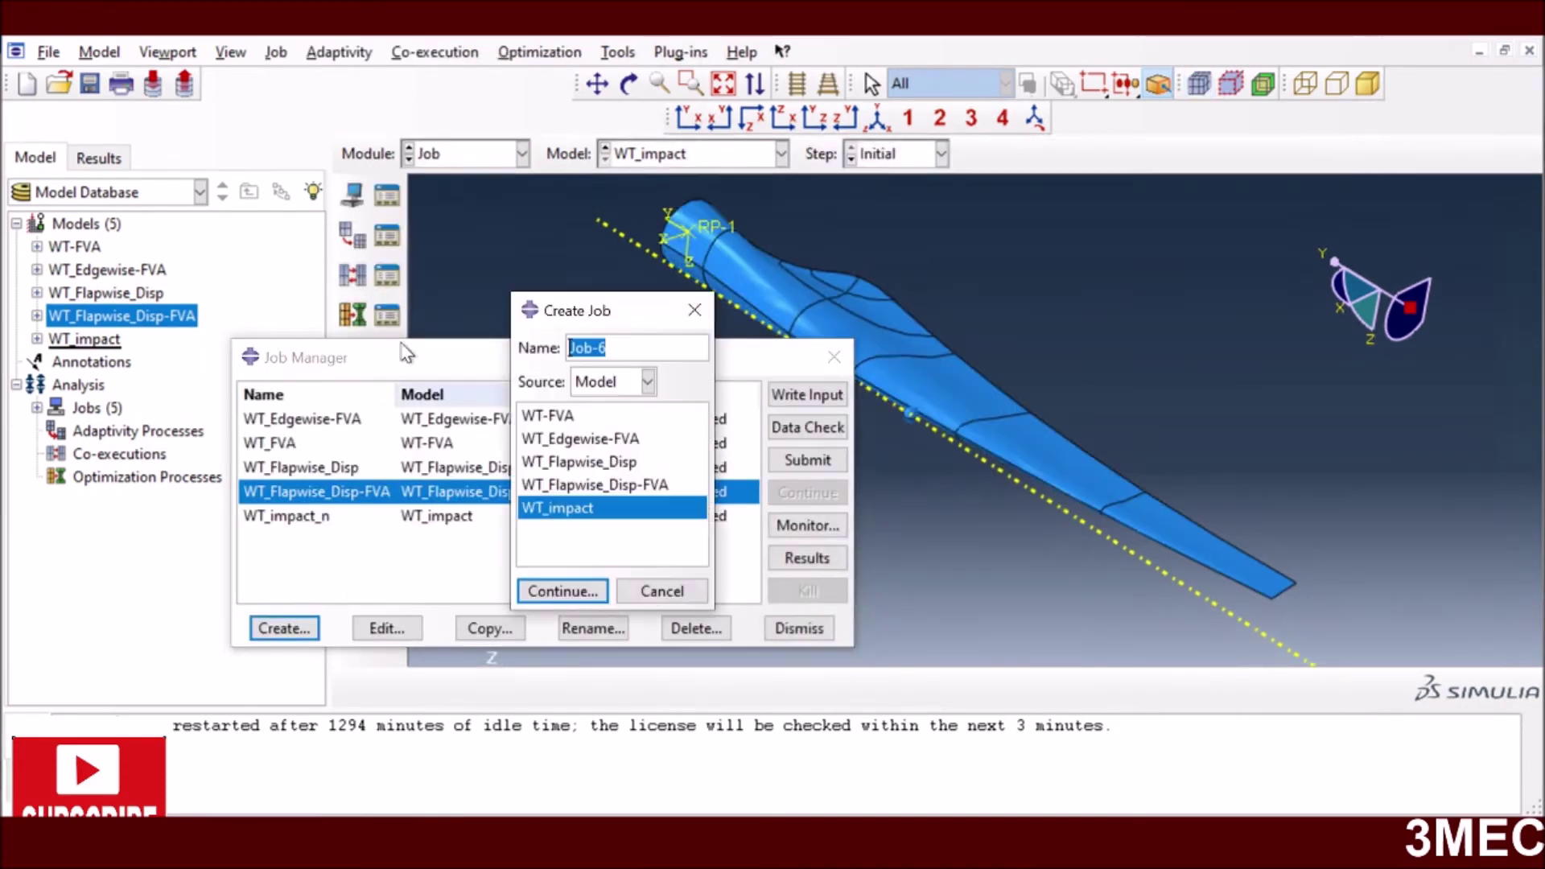
{"action": "left_click", "coordinate": [655, 593]}
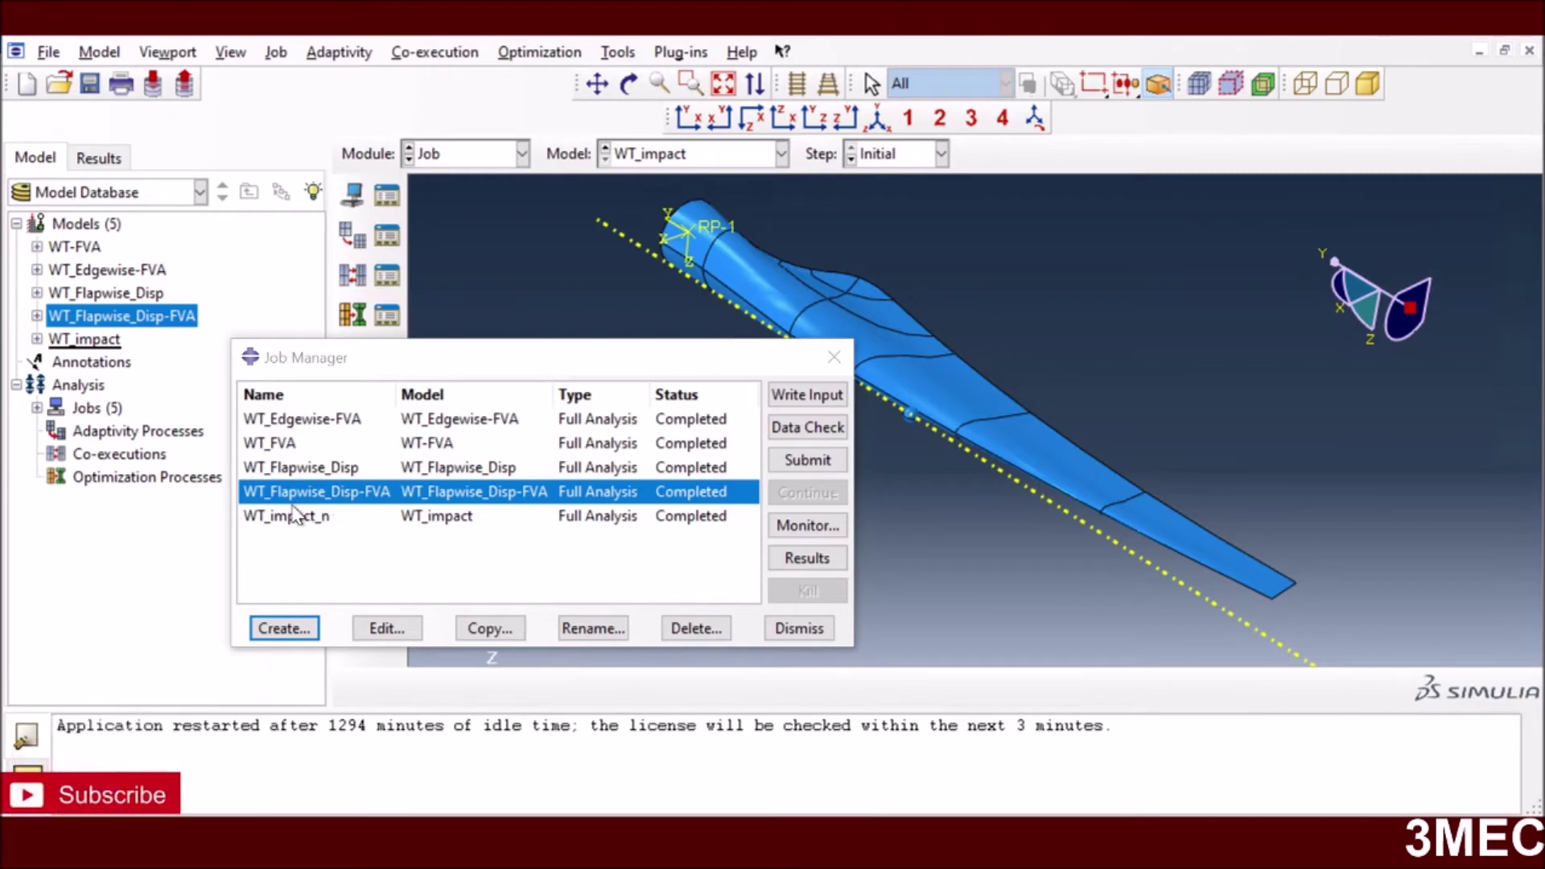
{"action": "left_click", "coordinate": [673, 515]}
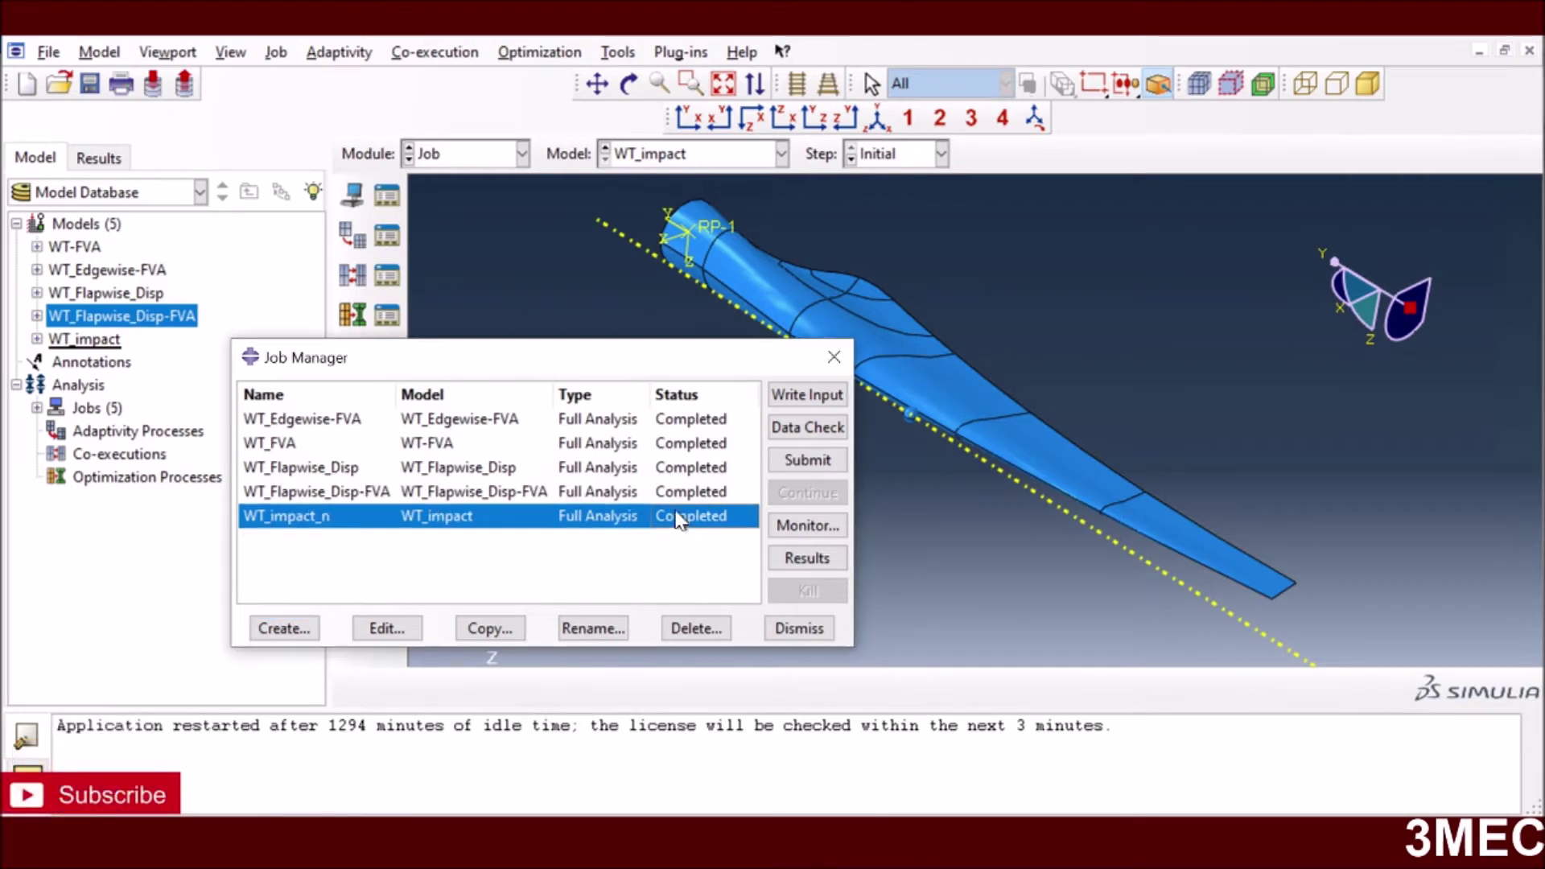
{"action": "left_click", "coordinate": [805, 527]}
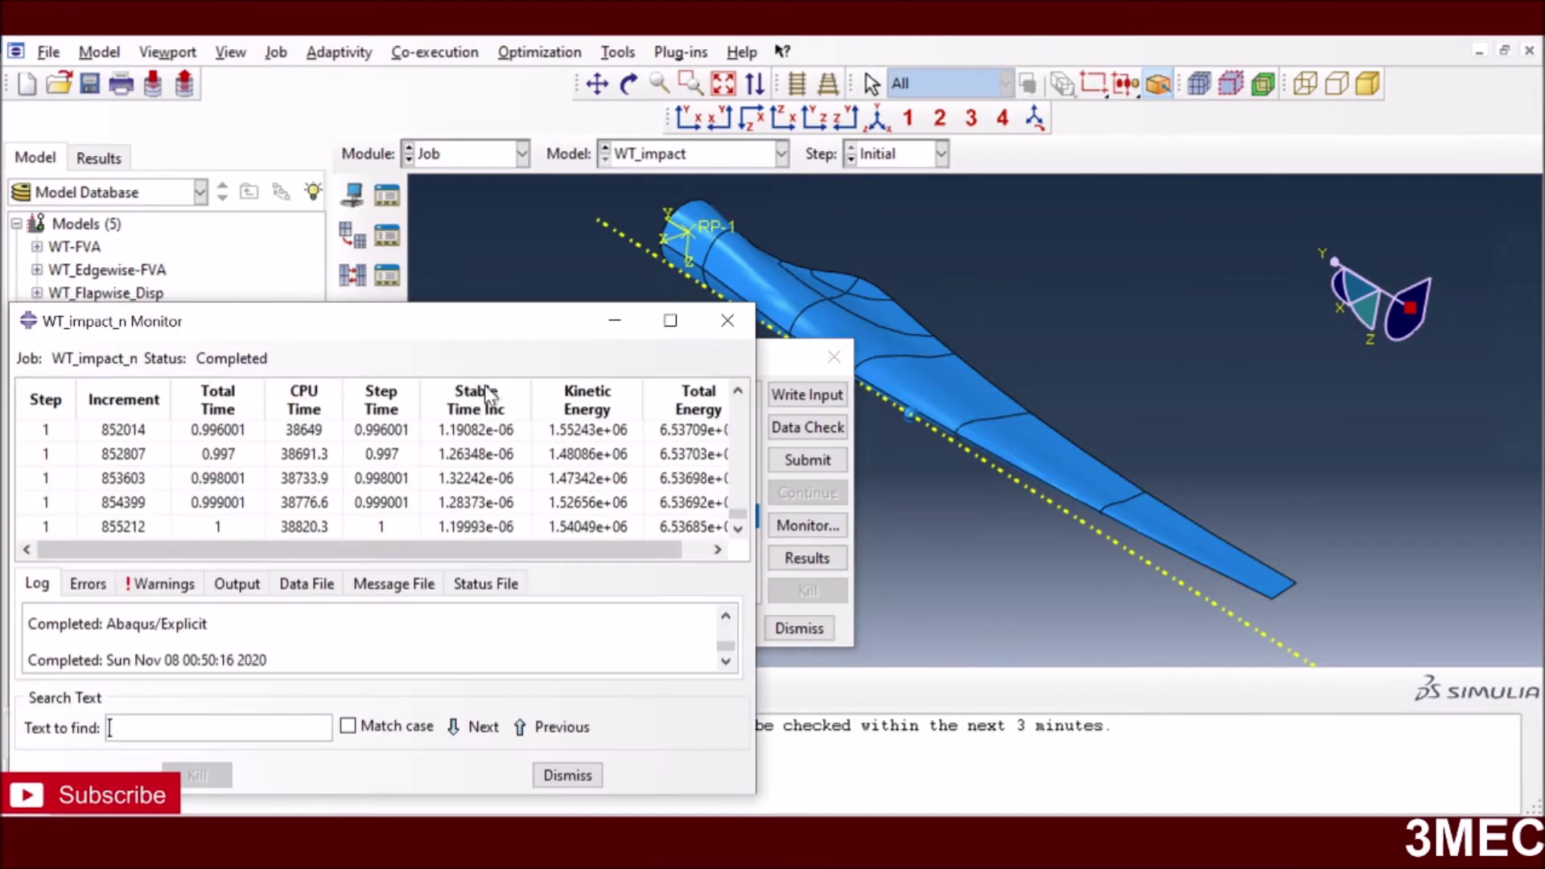
{"action": "left_click_drag", "start_coordinate": [322, 321], "coordinate": [317, 228]}
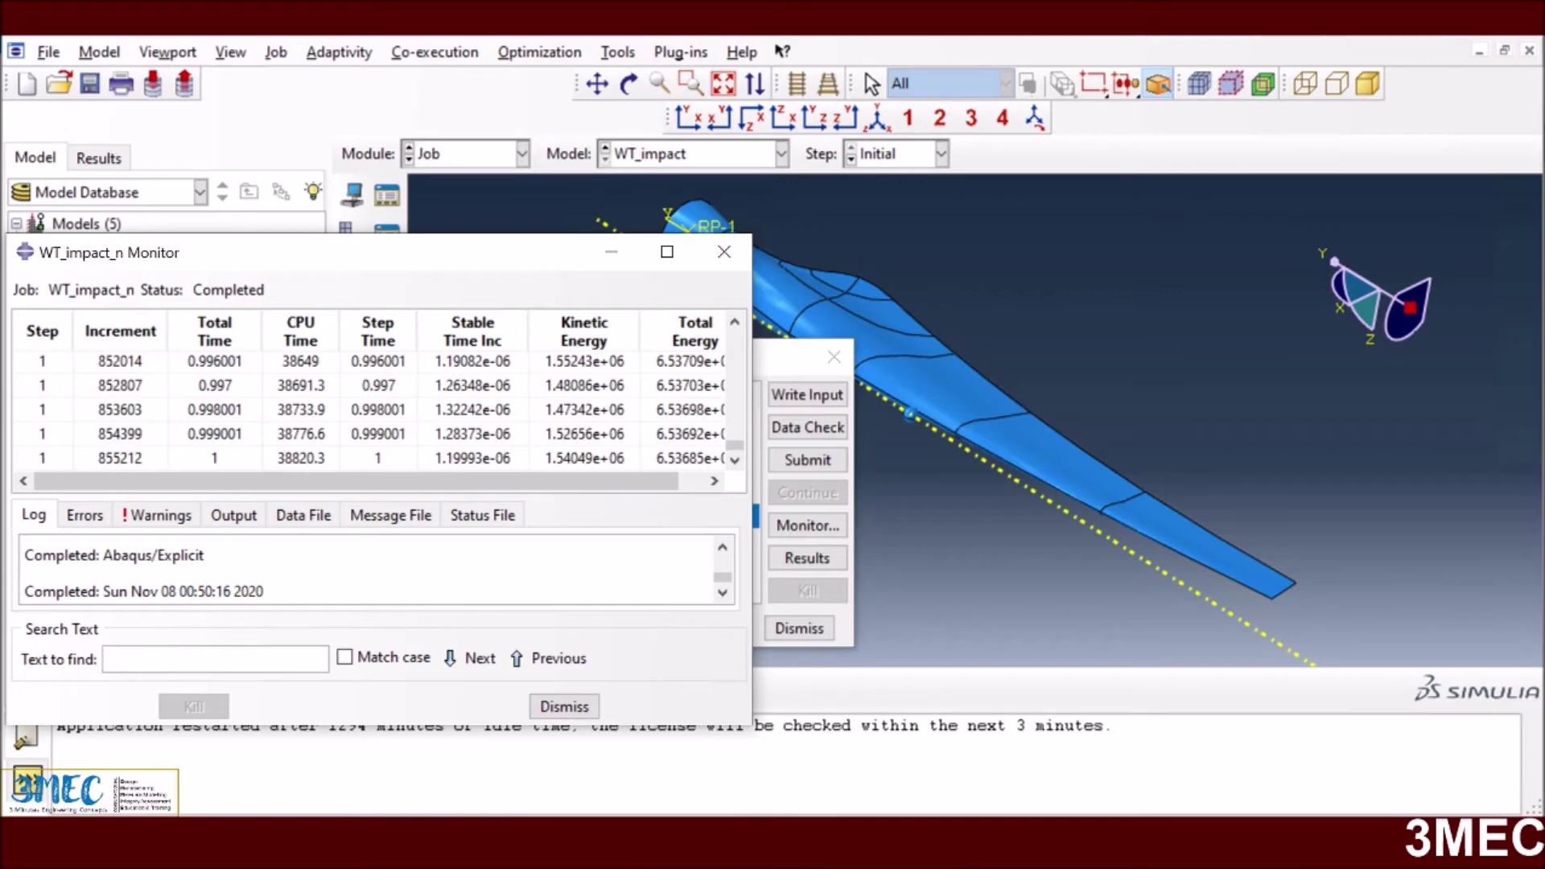
{"action": "scroll", "coordinate": [371, 573], "scroll_direction": "up", "scroll_amount": 3}
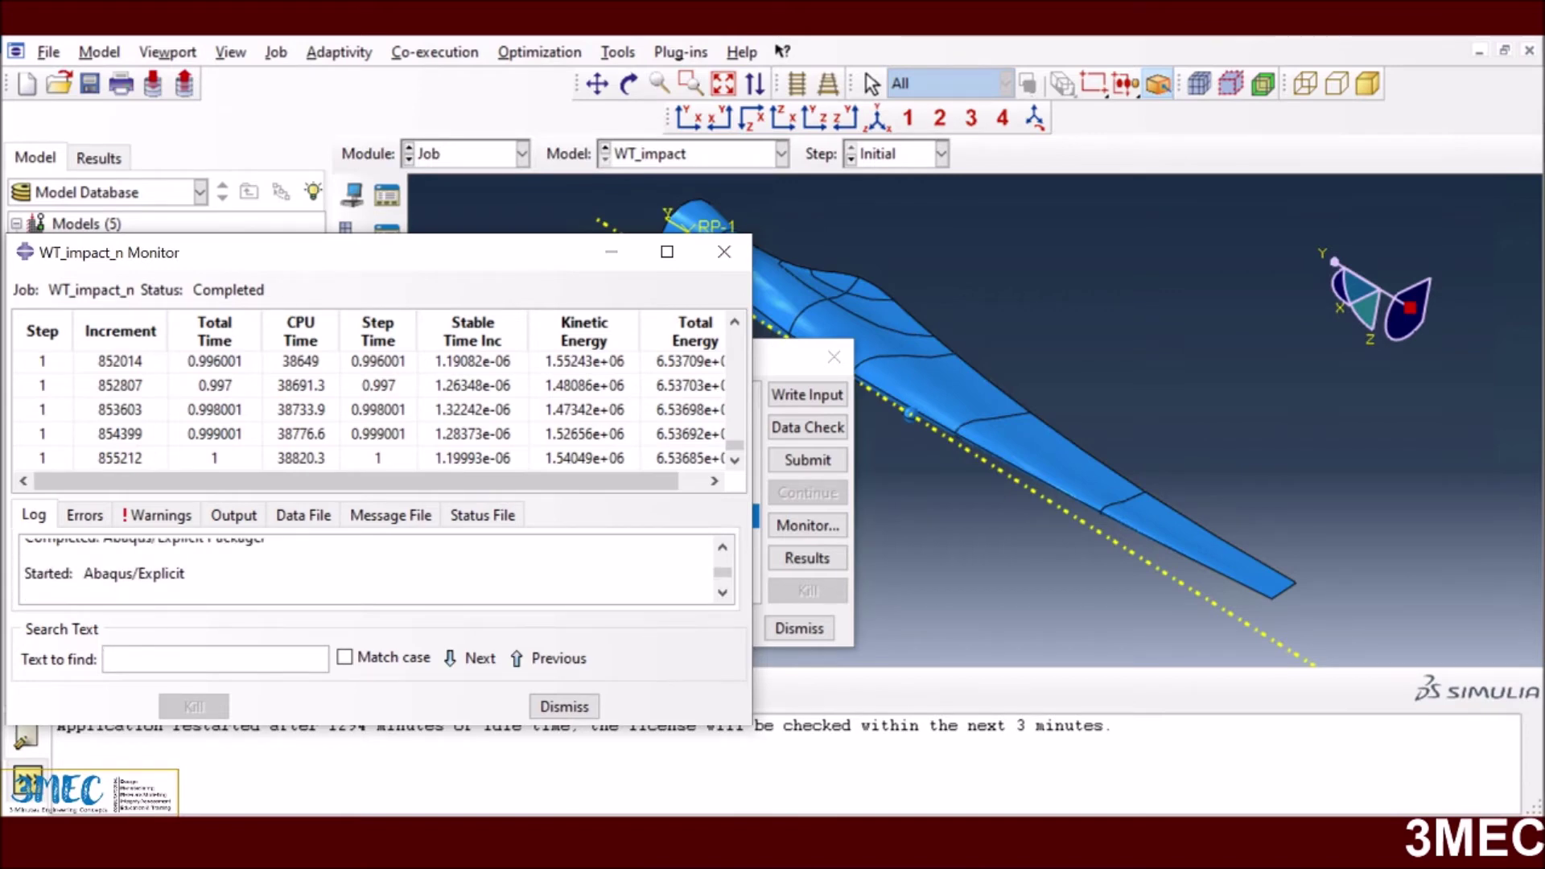
{"action": "scroll", "coordinate": [371, 573], "scroll_direction": "down", "scroll_amount": 2}
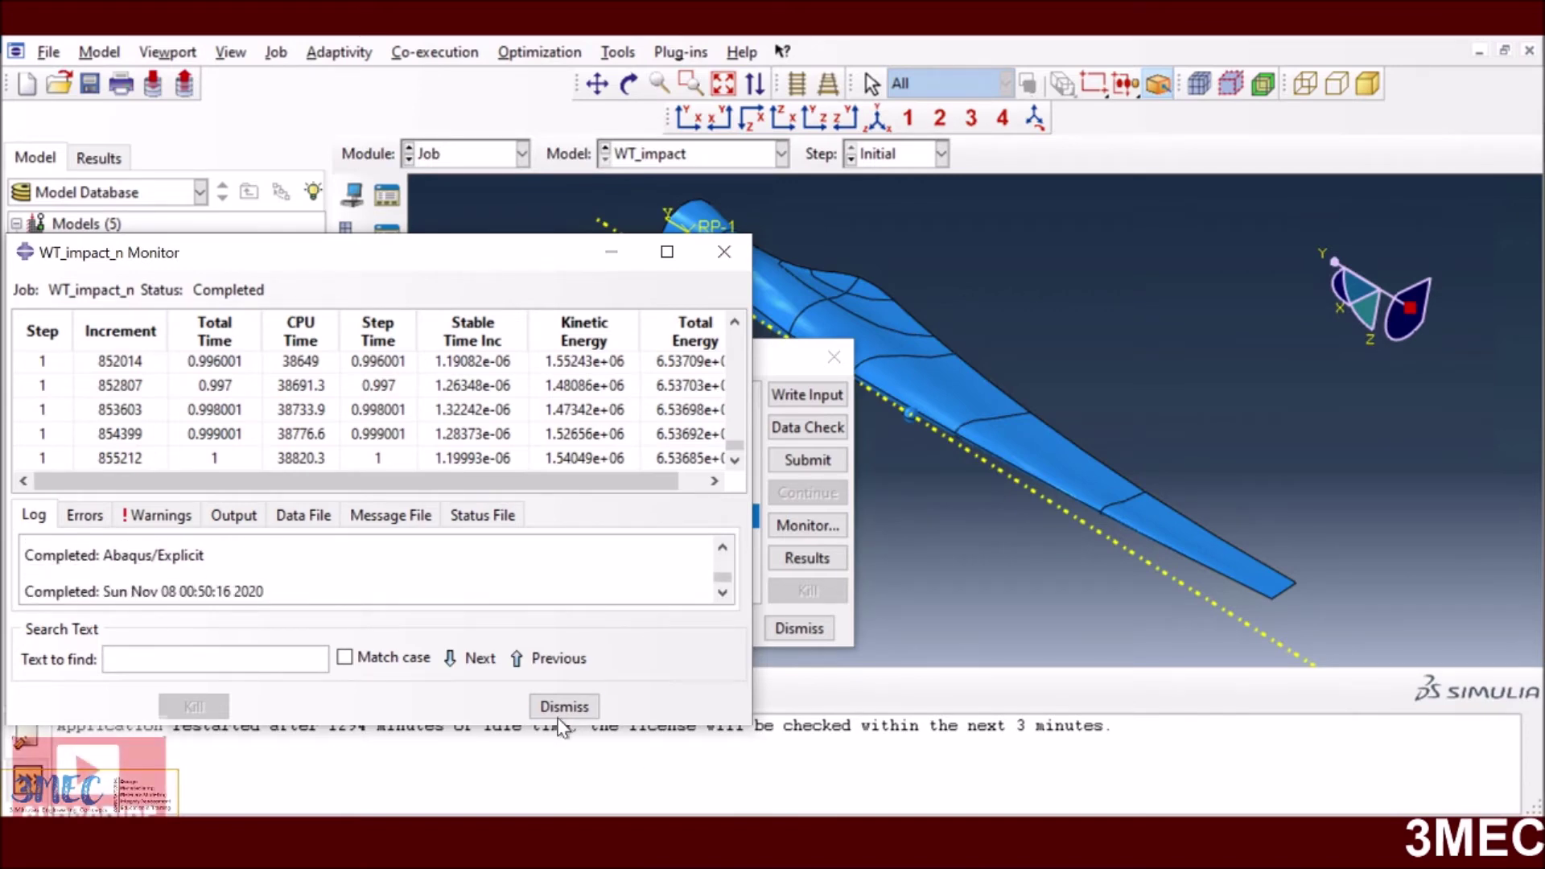
{"action": "scroll", "coordinate": [371, 572], "scroll_direction": "up", "scroll_amount": 5}
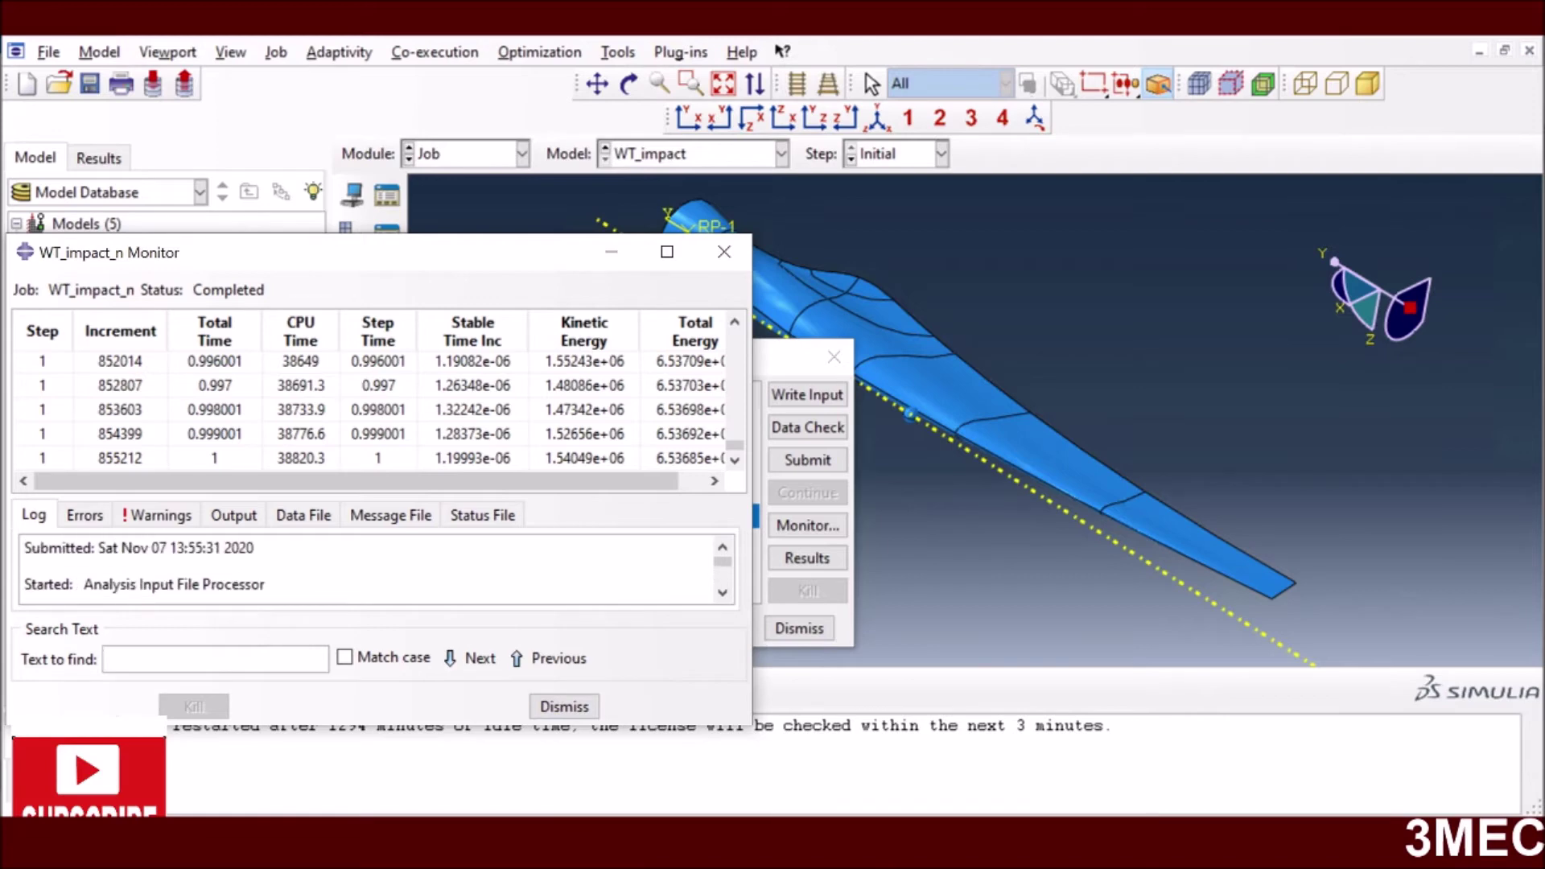
{"action": "scroll", "coordinate": [370, 573], "scroll_direction": "down", "scroll_amount": 5}
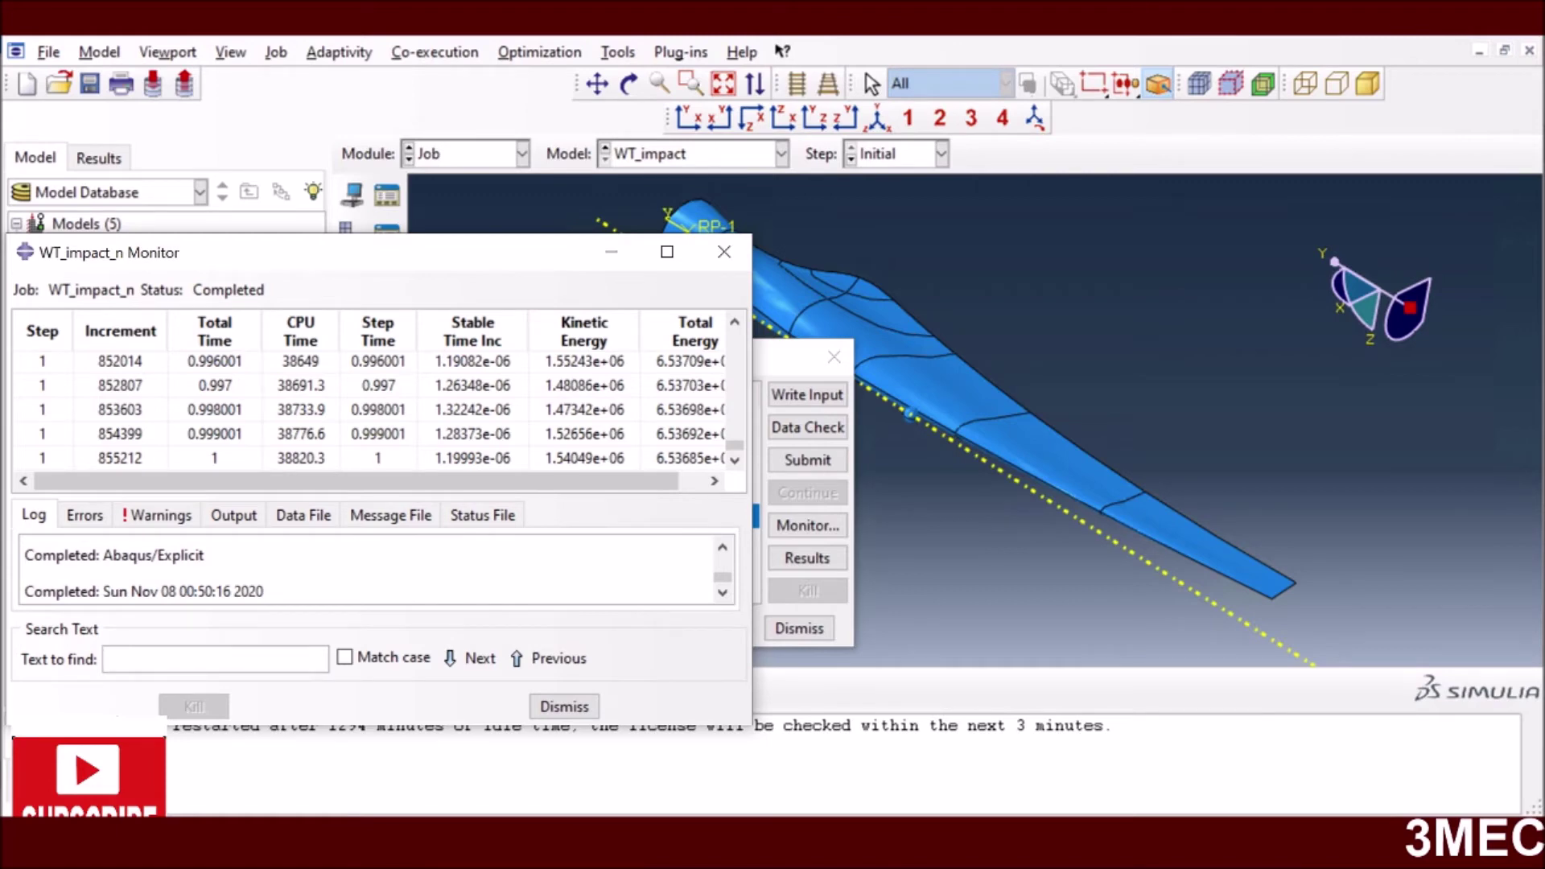
{"action": "scroll", "coordinate": [371, 573], "scroll_direction": "up", "scroll_amount": 5}
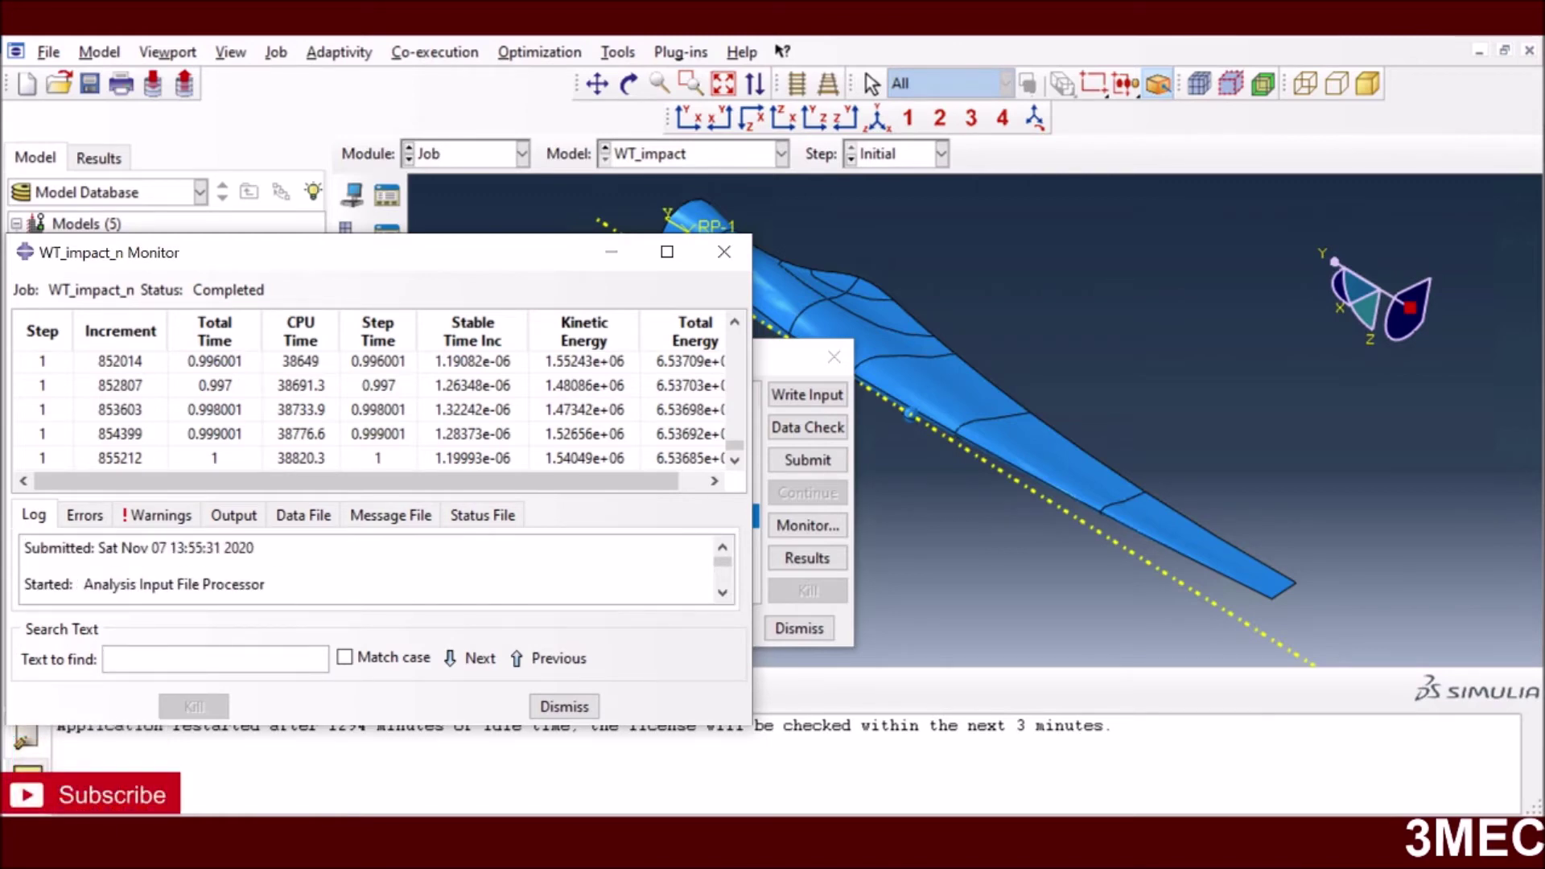
{"action": "scroll", "coordinate": [370, 573], "scroll_direction": "down", "scroll_amount": 5}
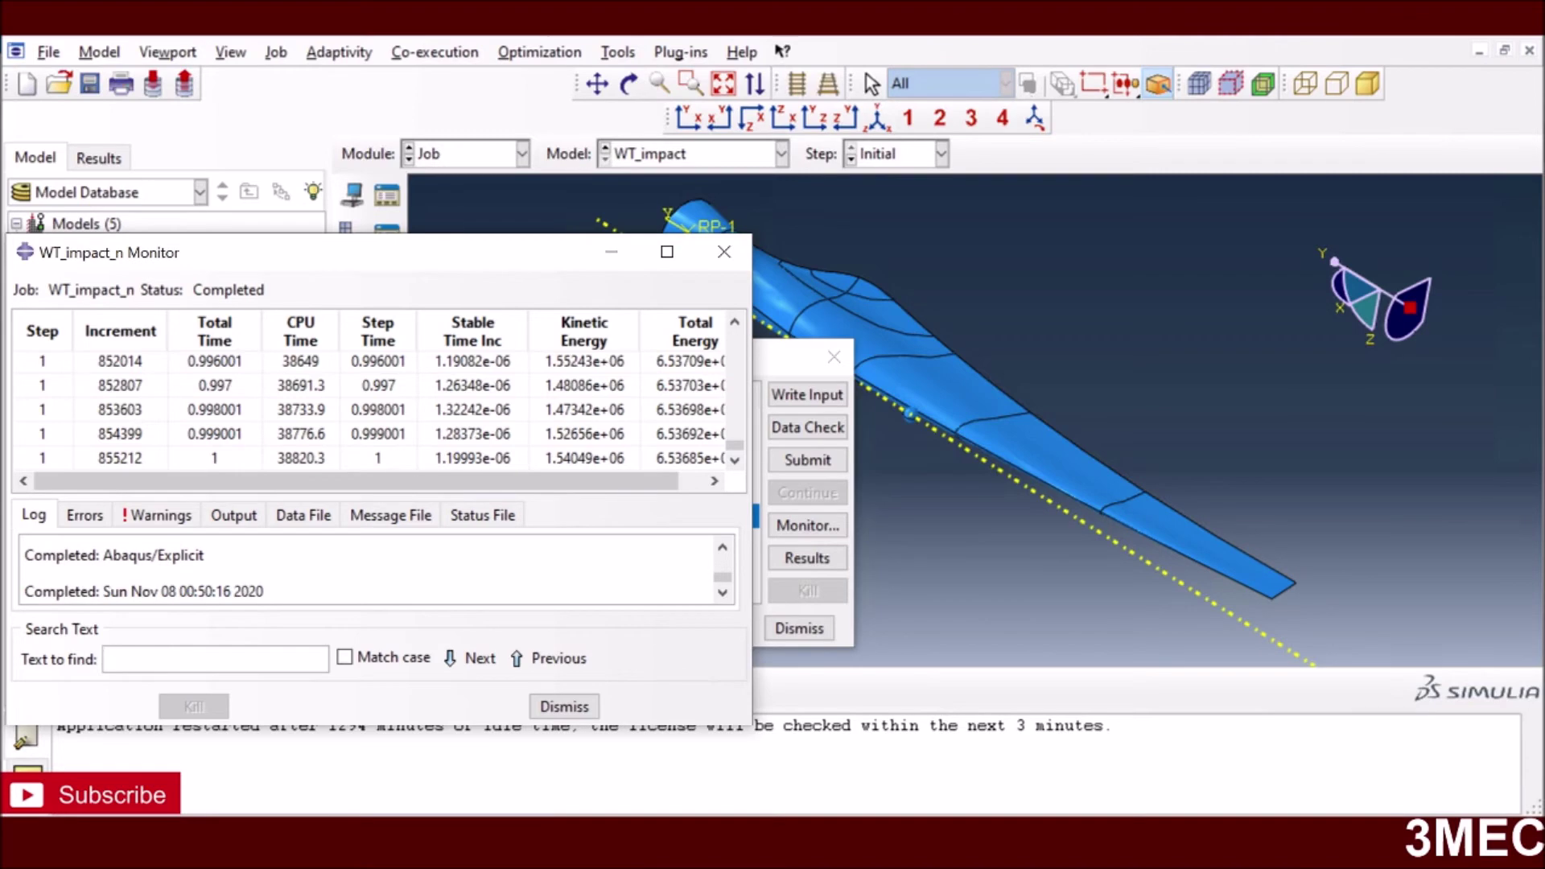
- Open the WT_impact_n results in saved view 2 and plot Mises contours zoomed on the impact zone
{"action": "left_click", "coordinate": [564, 707]}
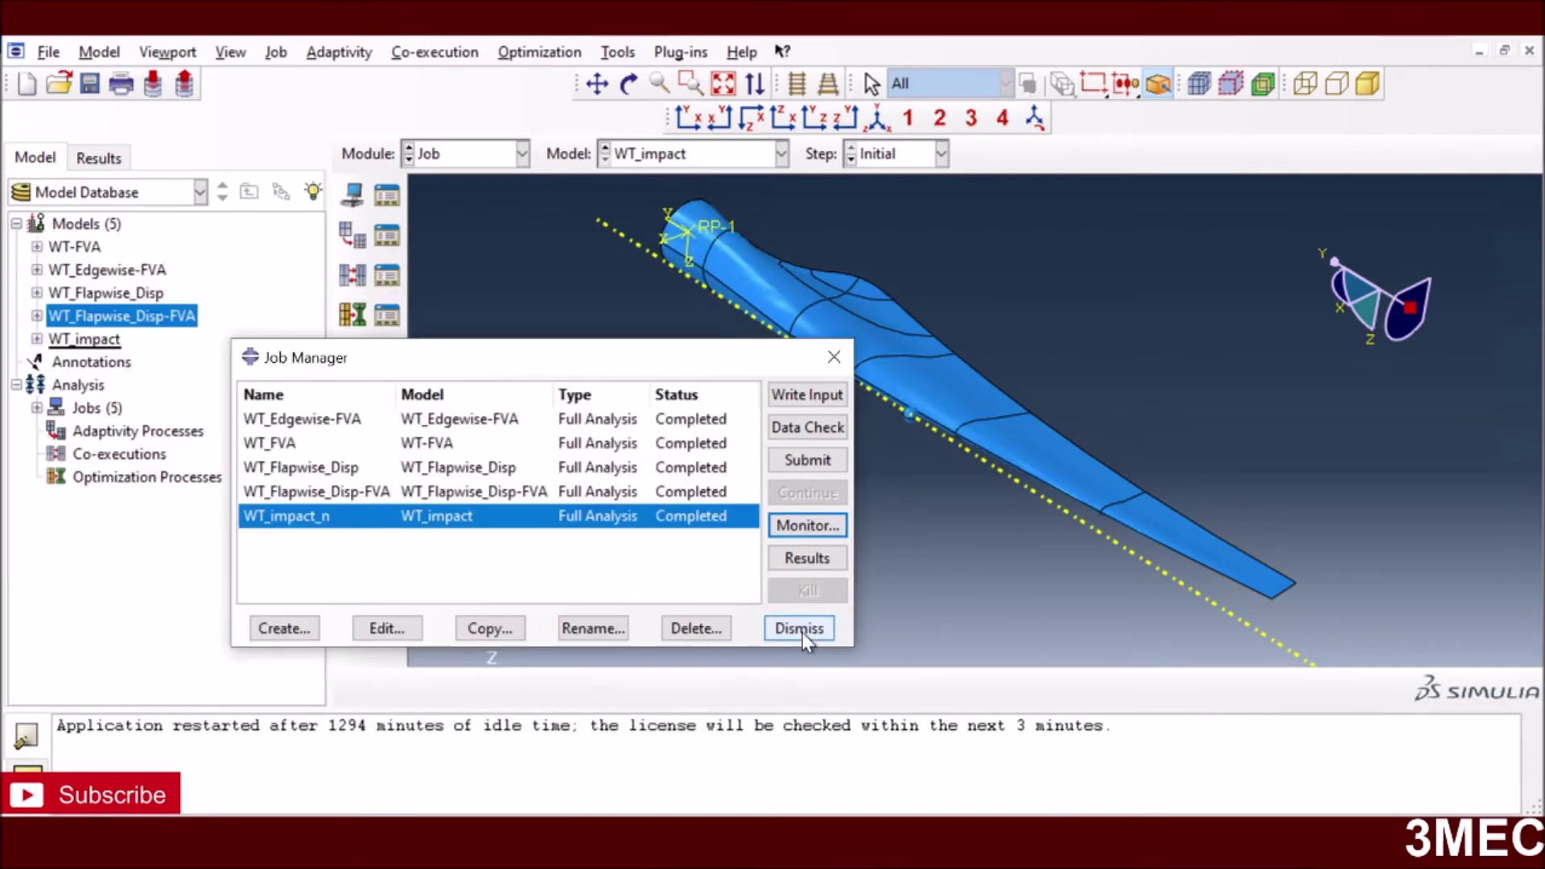
{"action": "left_click", "coordinate": [819, 558]}
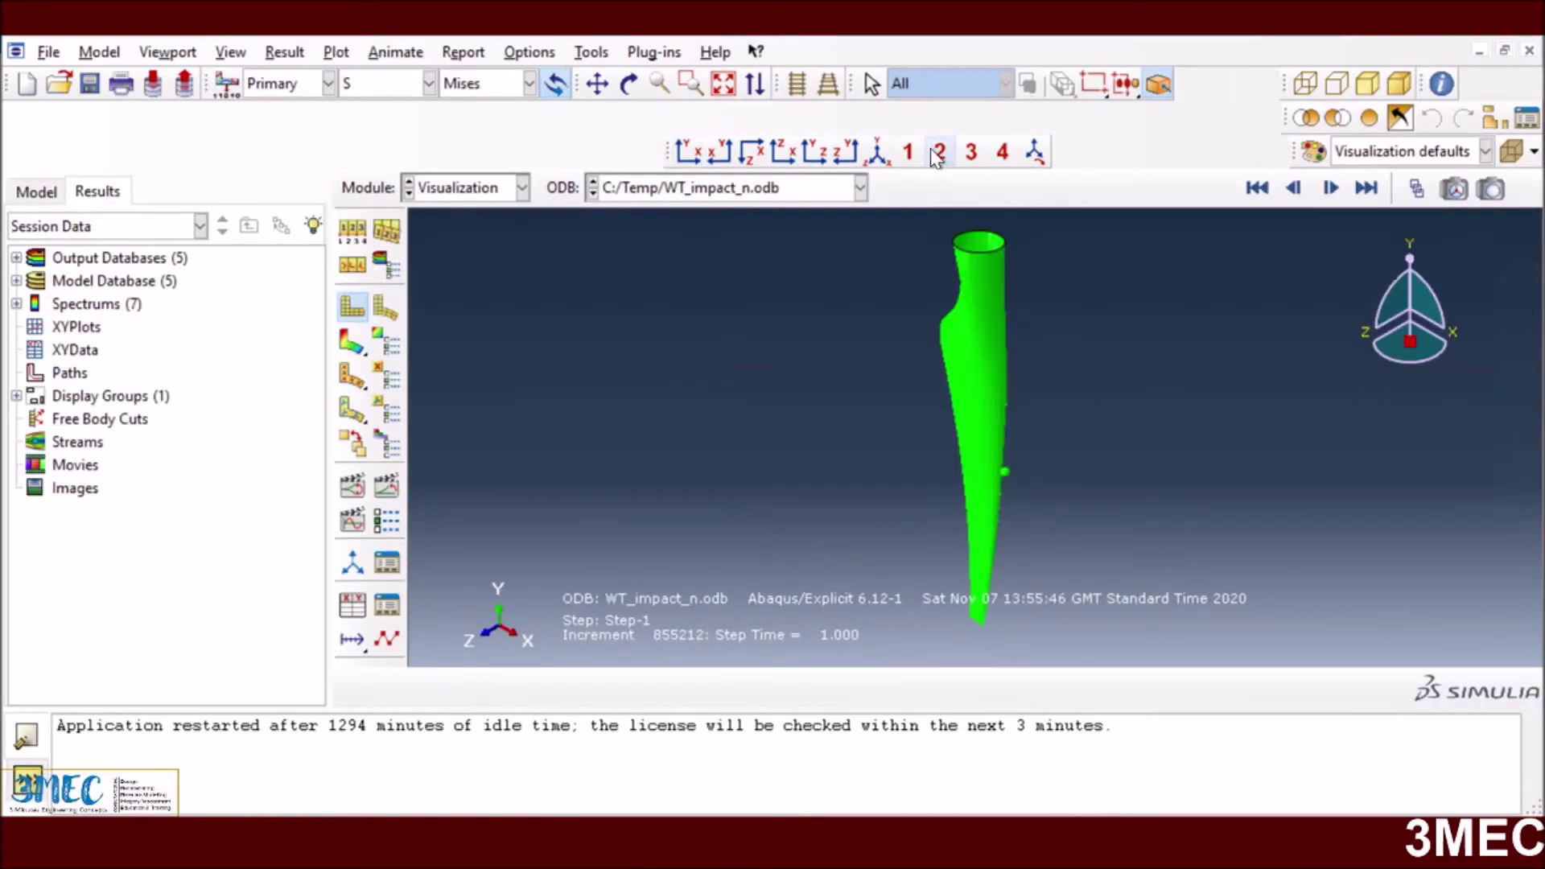
{"action": "left_click", "coordinate": [938, 153]}
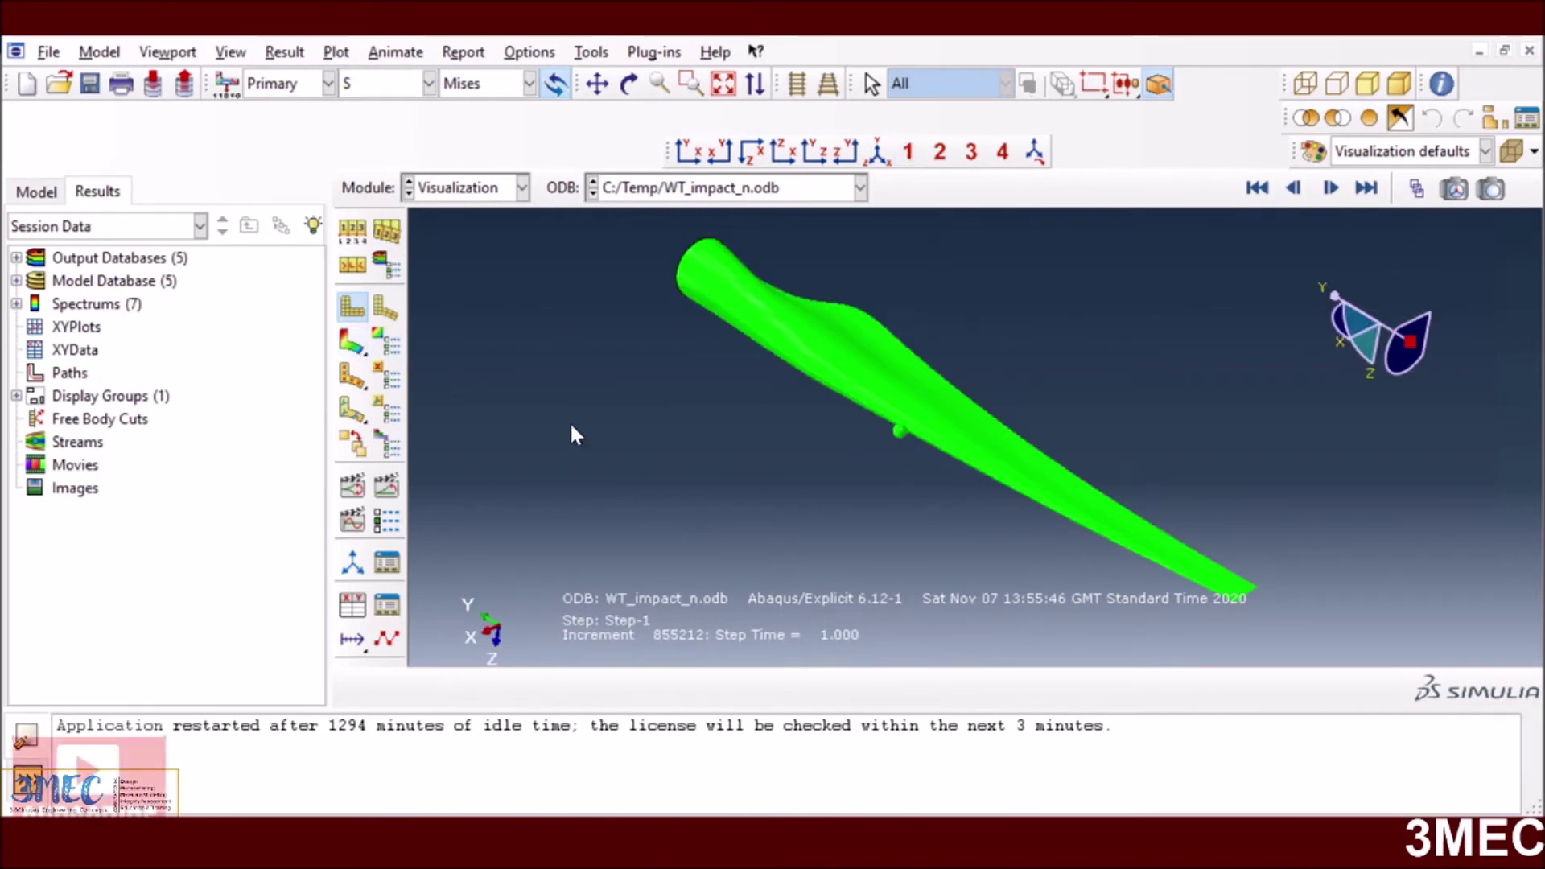
{"action": "left_click", "coordinate": [348, 344]}
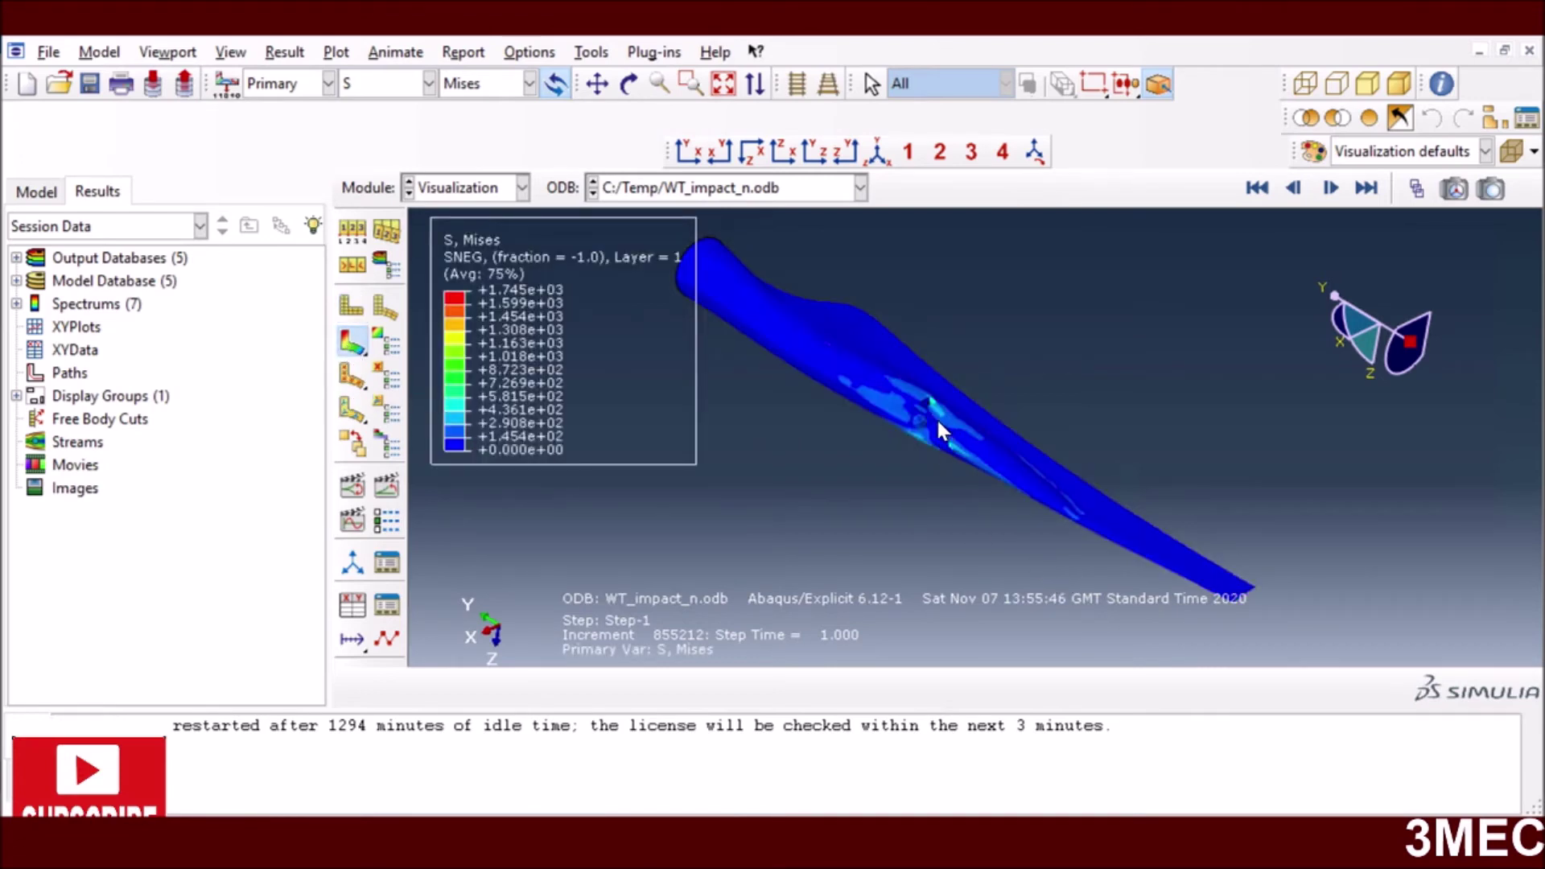
{"action": "scroll", "coordinate": [935, 417], "scroll_direction": "up", "scroll_amount": 1}
{"action": "scroll", "coordinate": [907, 426], "scroll_direction": "up", "scroll_amount": 4}
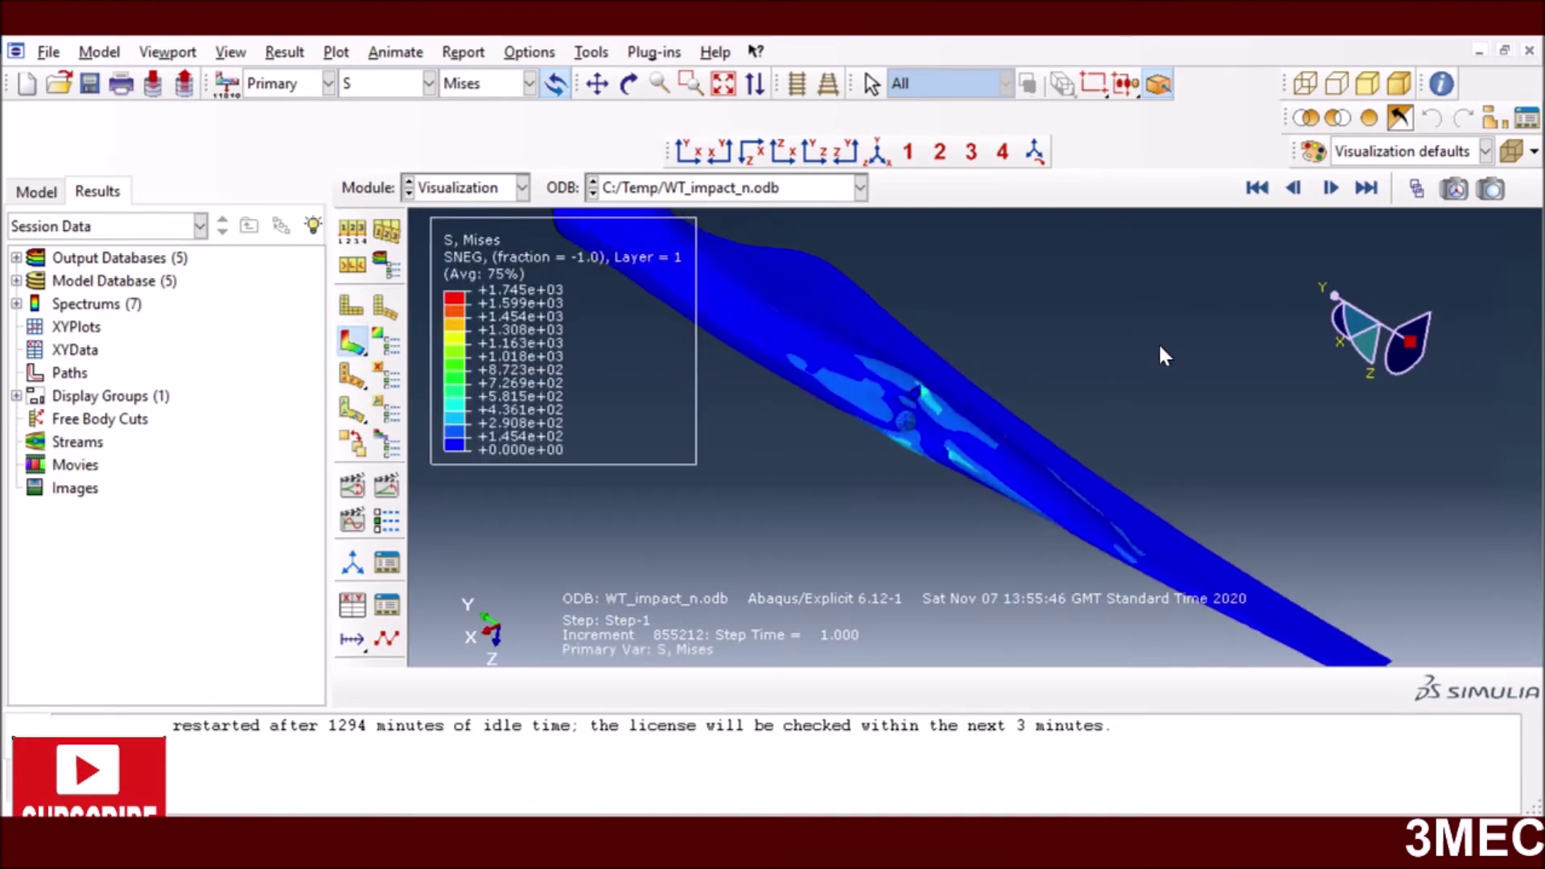
{"action": "scroll", "coordinate": [909, 379], "scroll_direction": "up", "scroll_amount": 5}
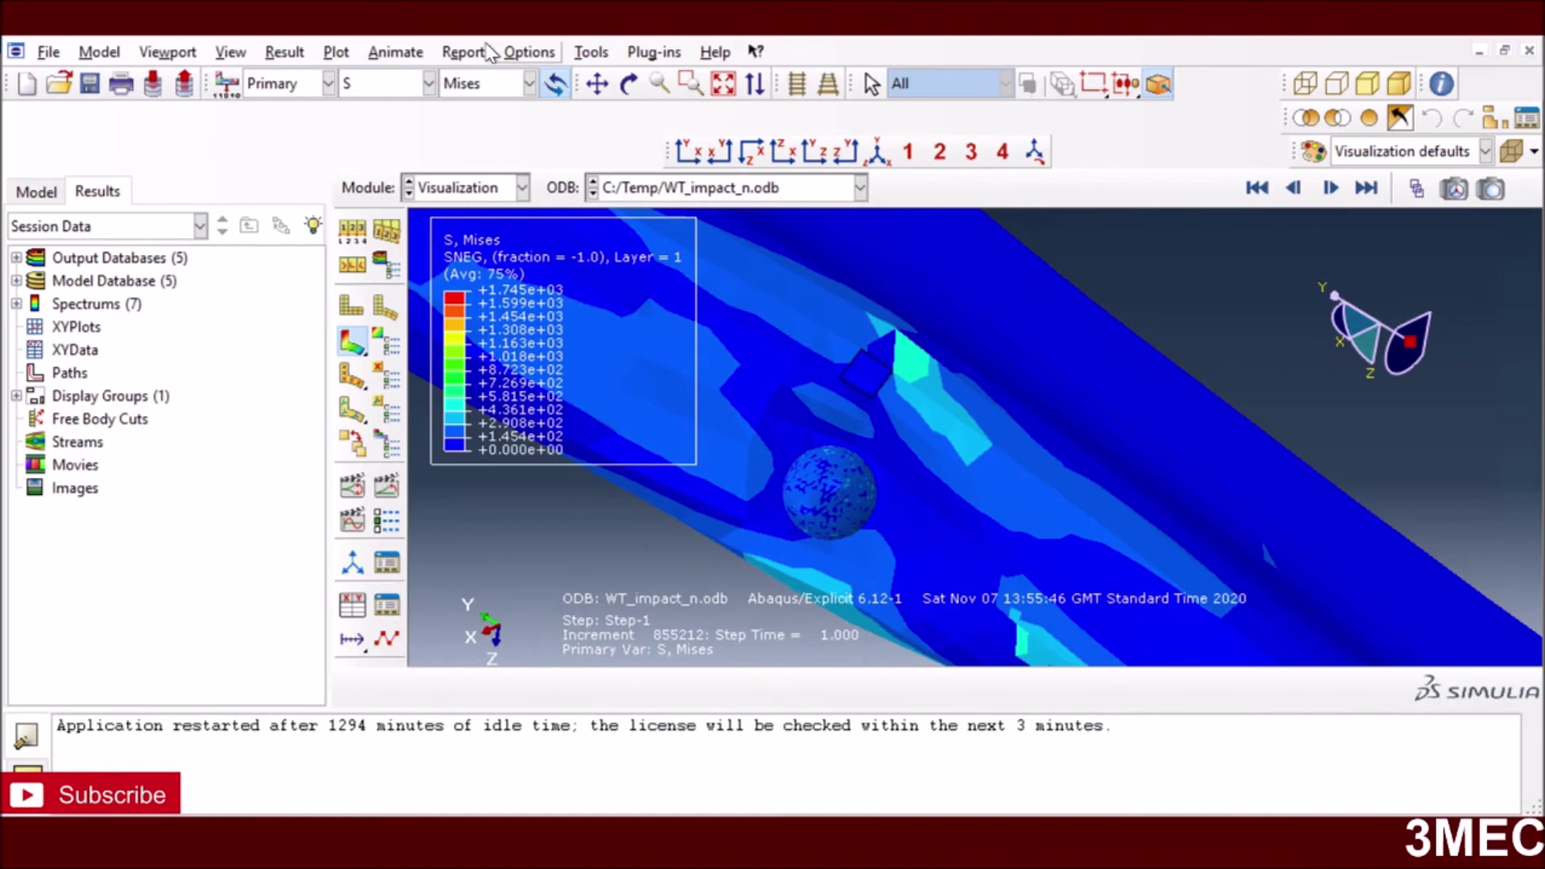
{"action": "left_click", "coordinate": [530, 52]}
{"action": "left_click", "coordinate": [563, 161]}
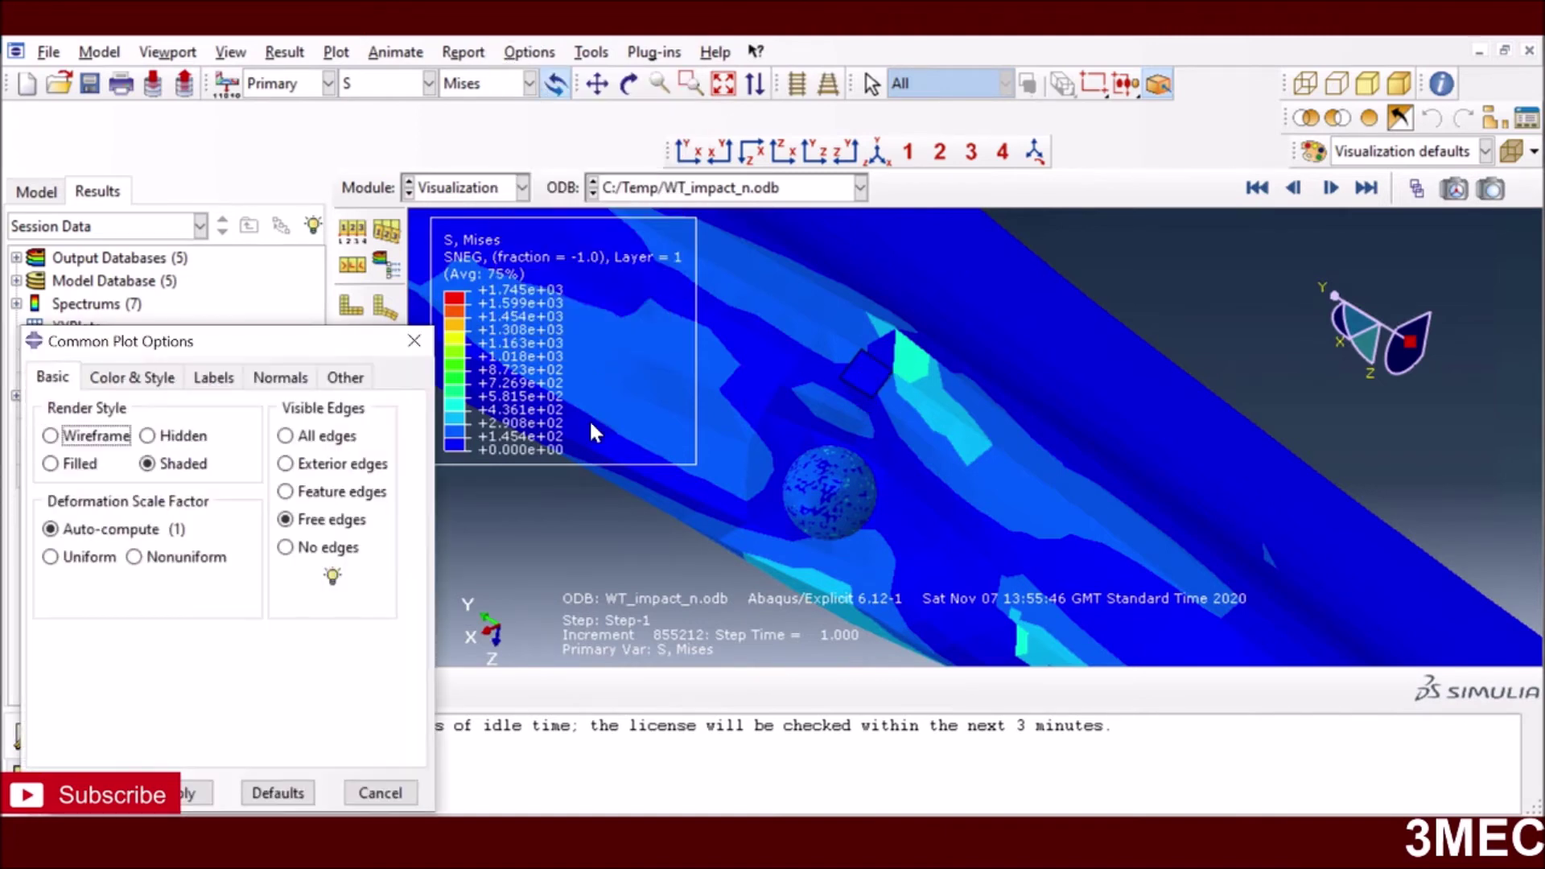
{"action": "left_click", "coordinate": [314, 493]}
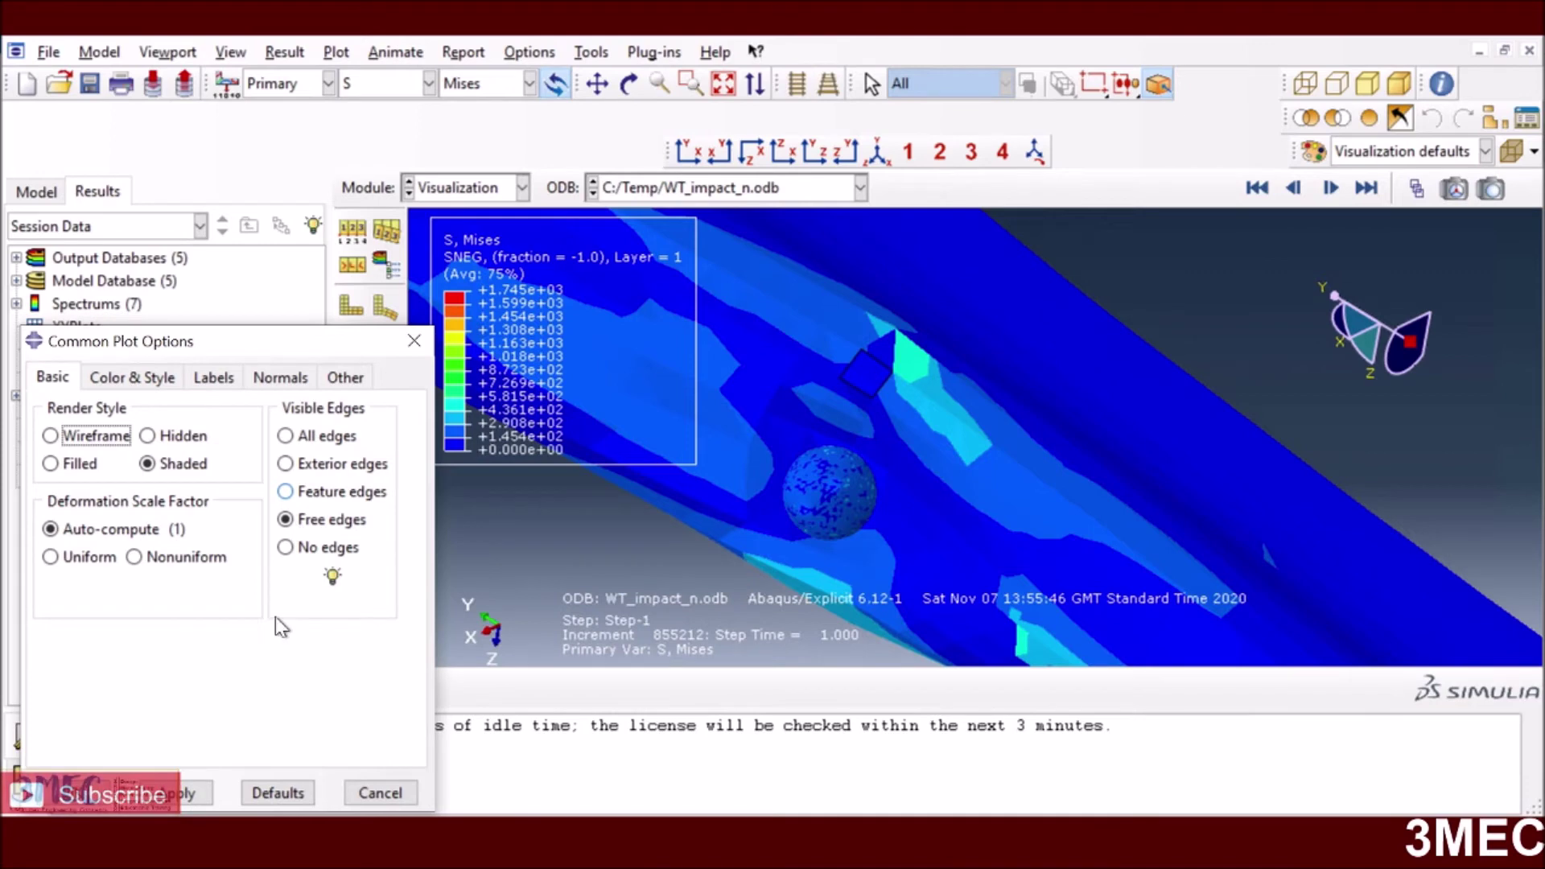
{"action": "left_click", "coordinate": [182, 794]}
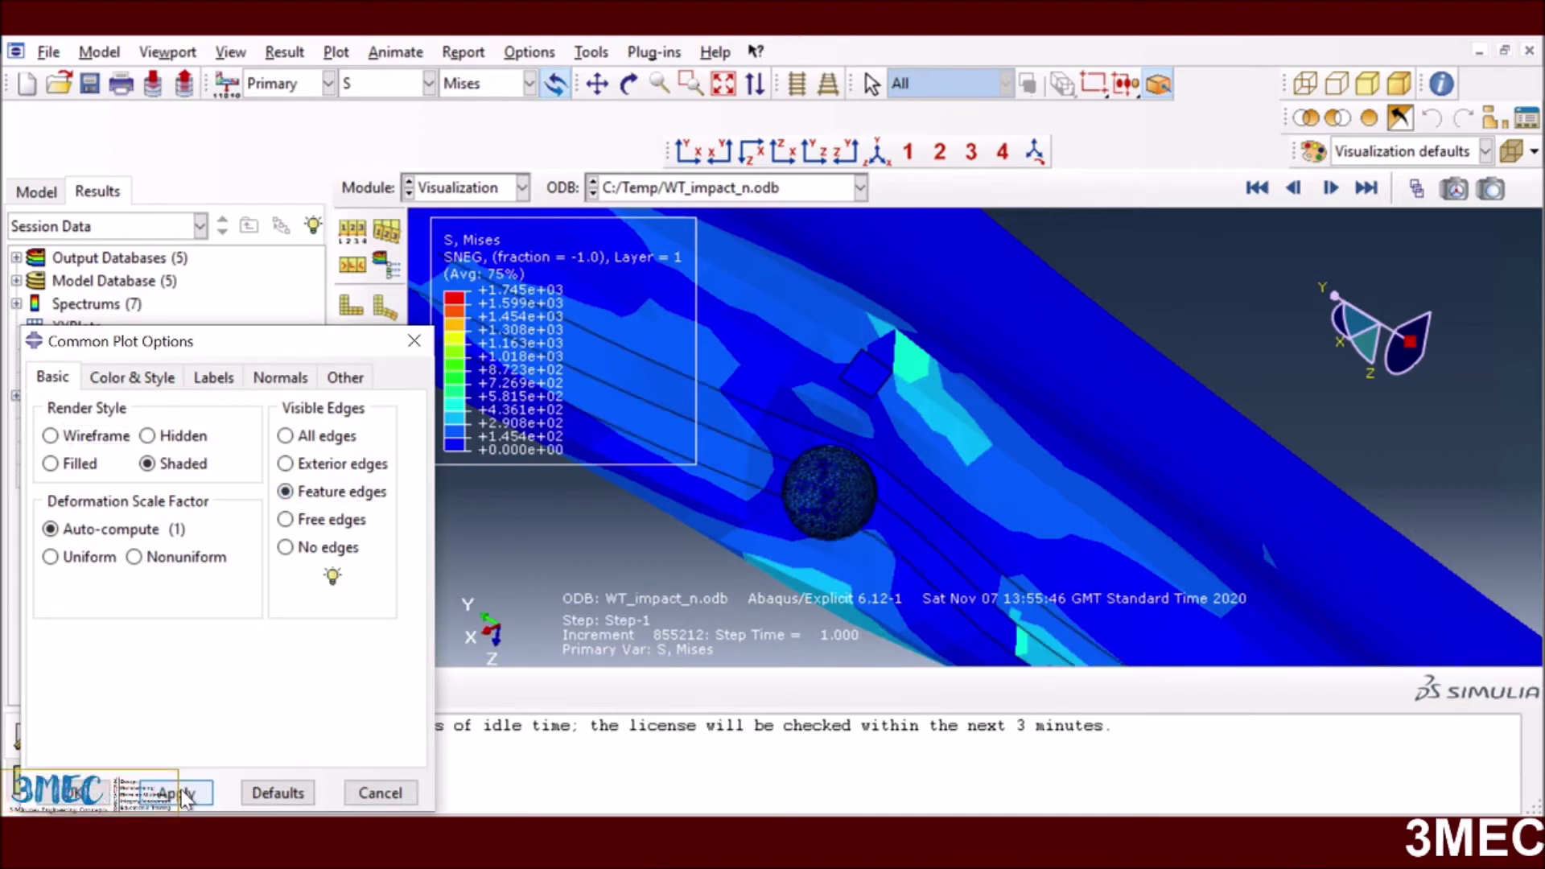
{"action": "left_click", "coordinate": [287, 520]}
{"action": "left_click", "coordinate": [179, 793]}
{"action": "left_click", "coordinate": [315, 437]}
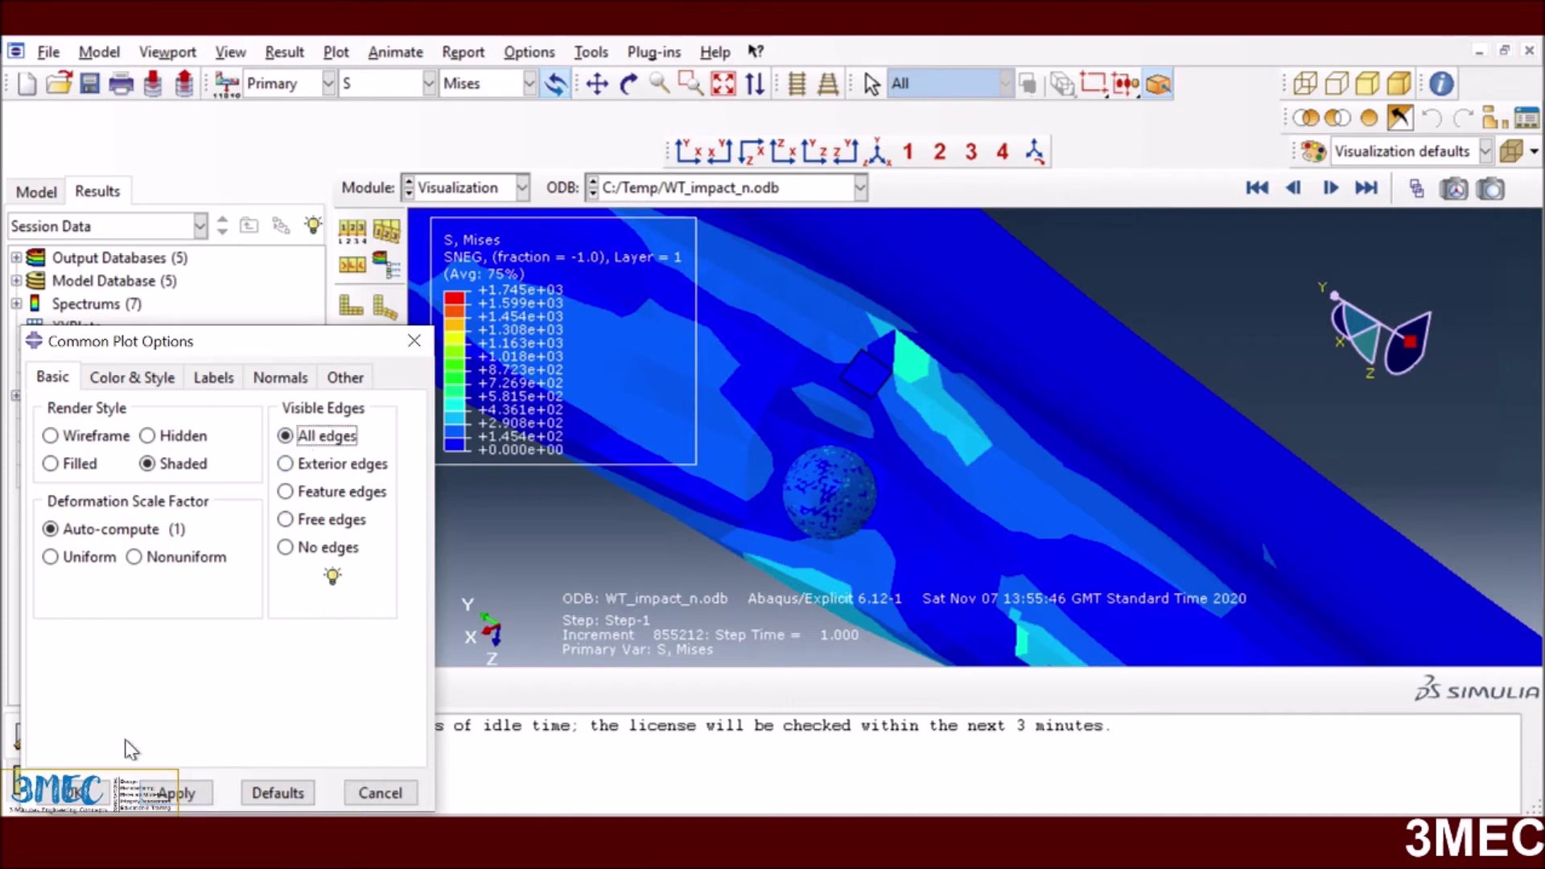
{"action": "left_click", "coordinate": [177, 793]}
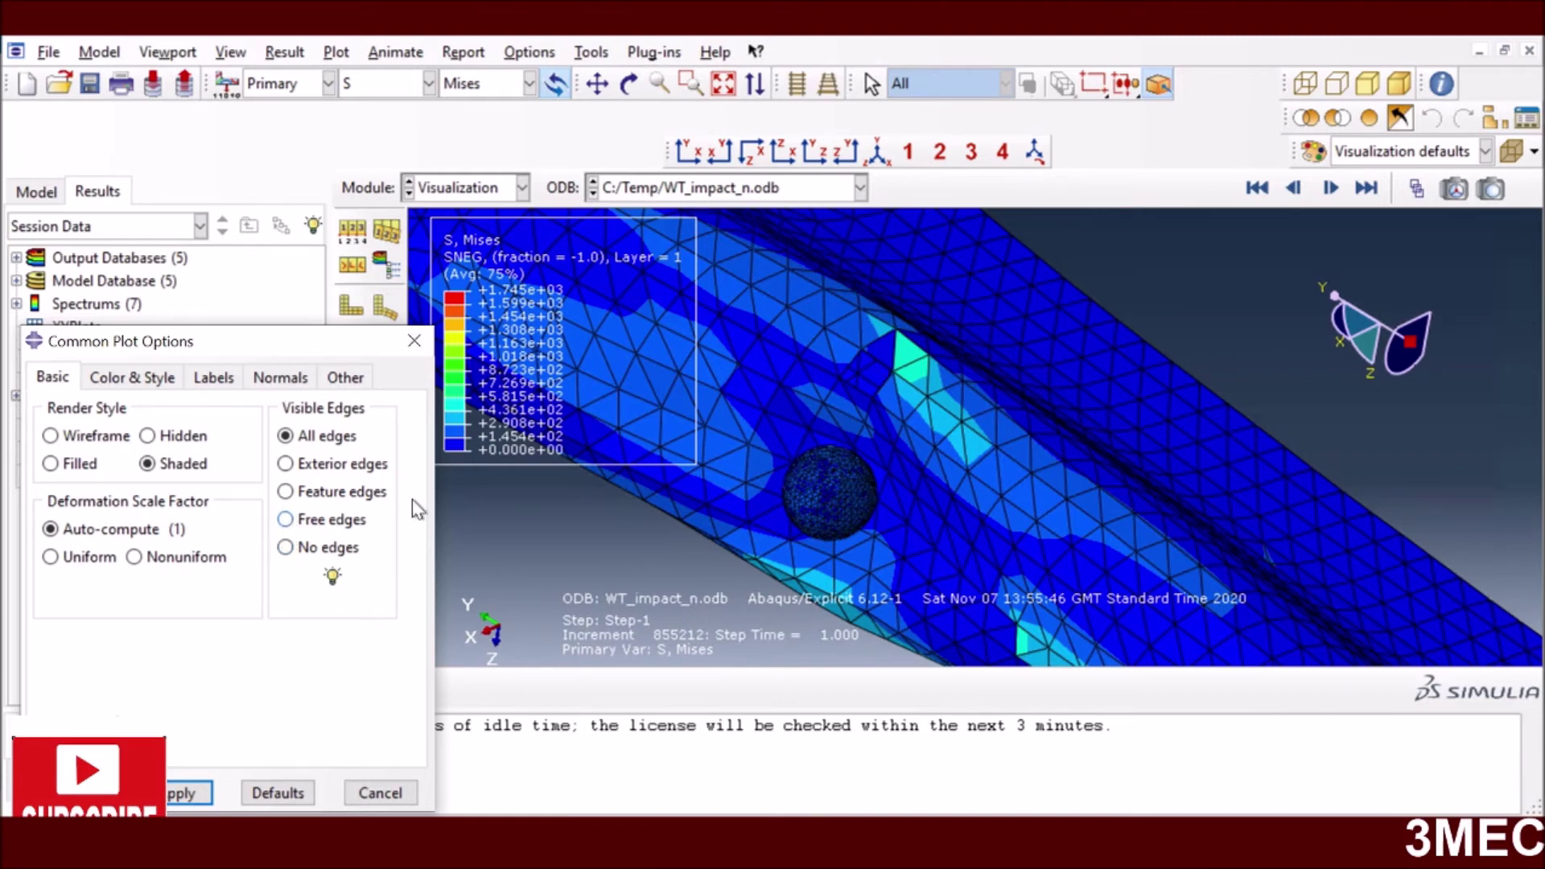
{"action": "left_click", "coordinate": [286, 519]}
{"action": "key", "text": "Return"}
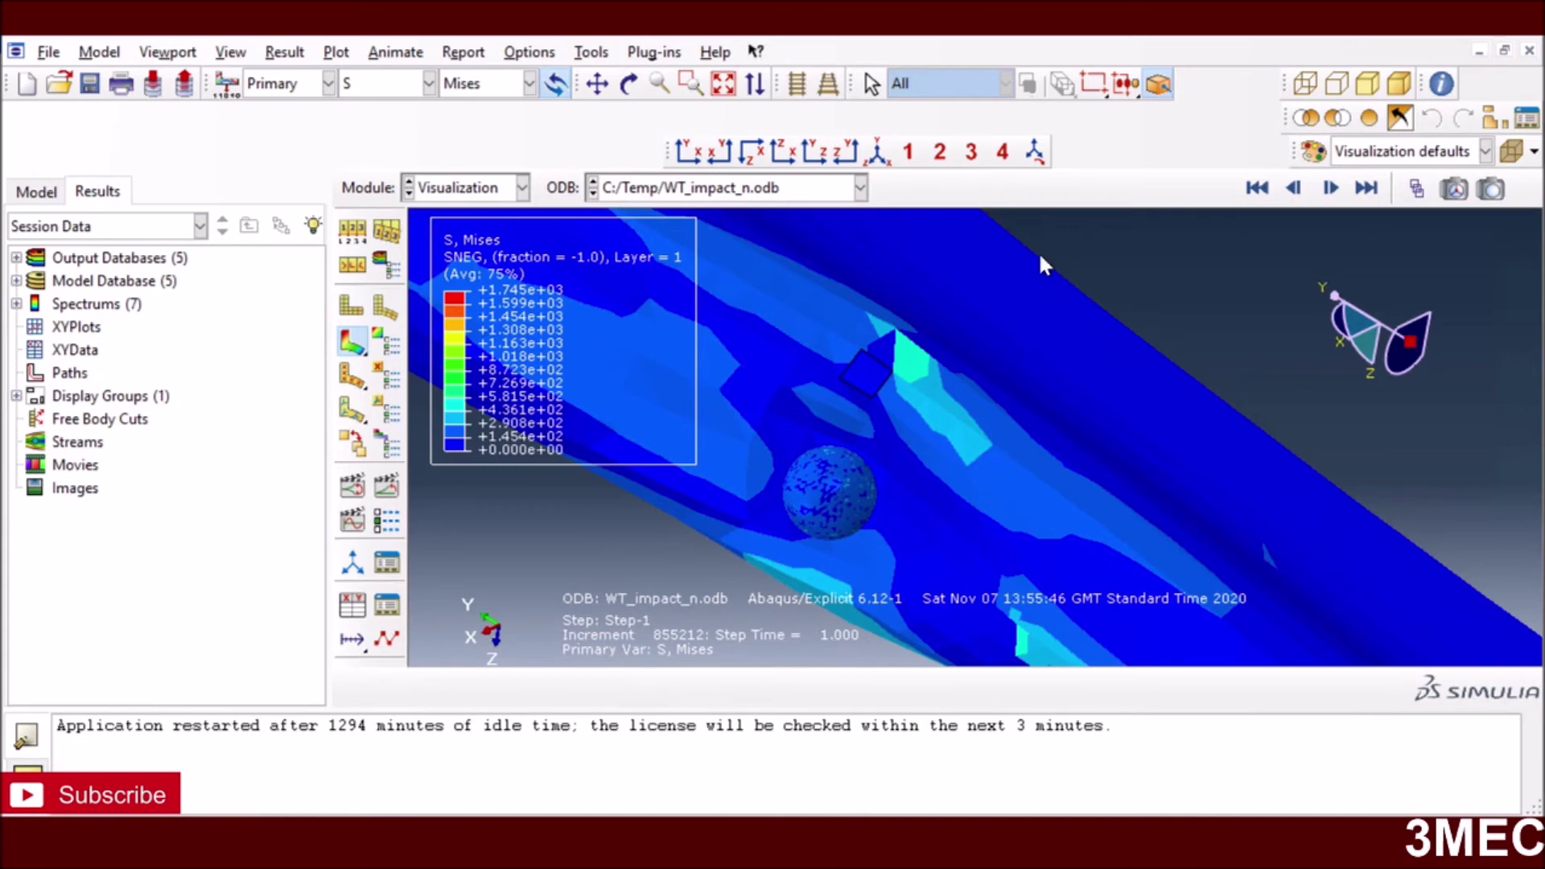
{"action": "left_click", "coordinate": [387, 486]}
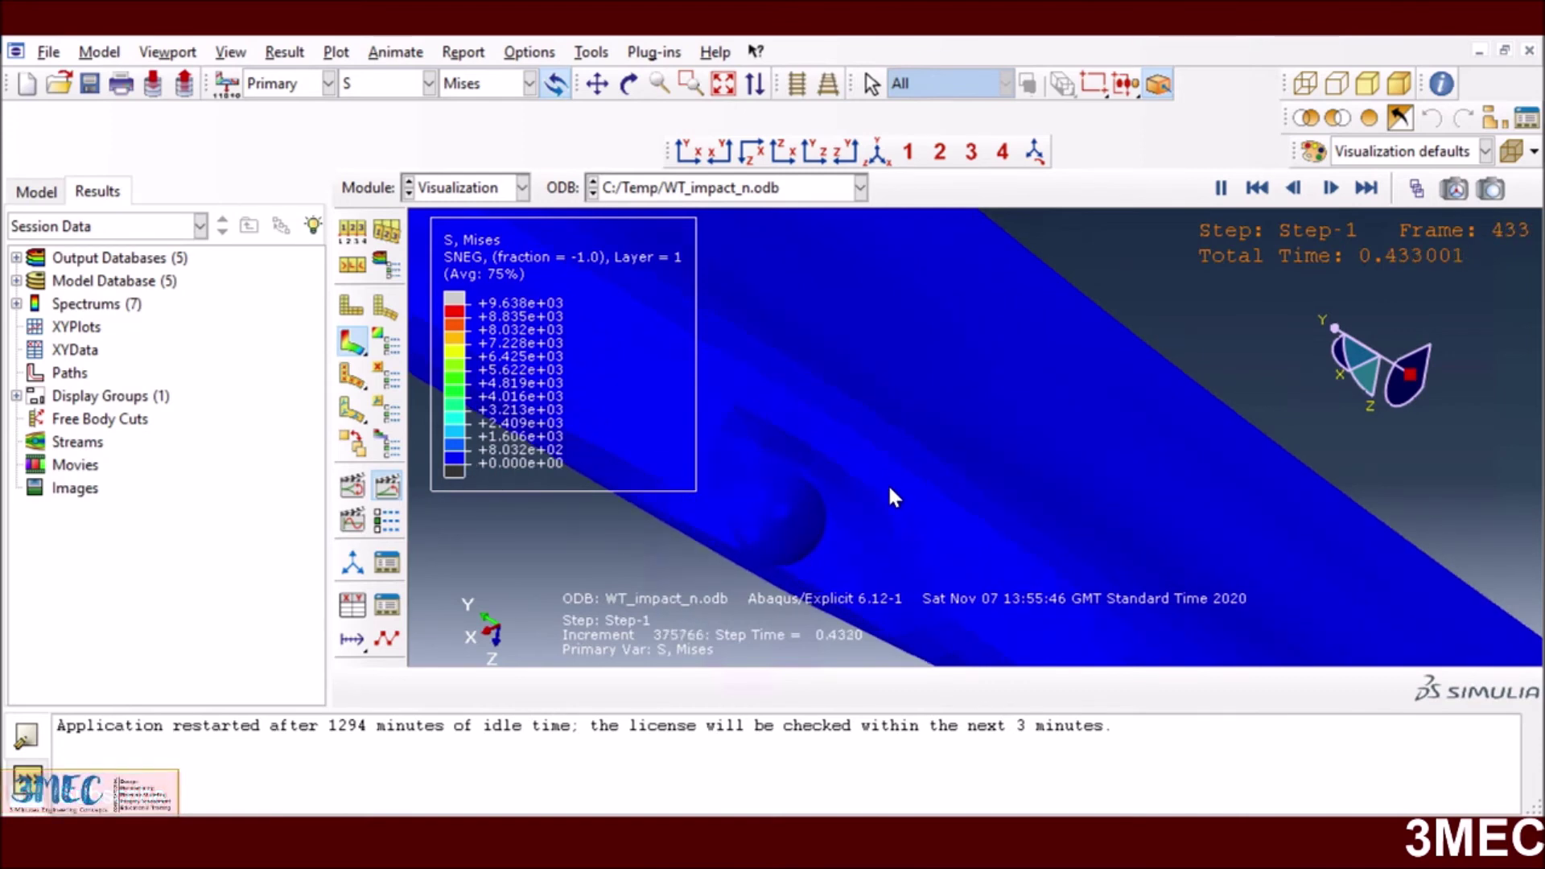
- Play and stop the stress animation, then jump to the final frame at step time 1.000
{"action": "left_click", "coordinate": [387, 492]}
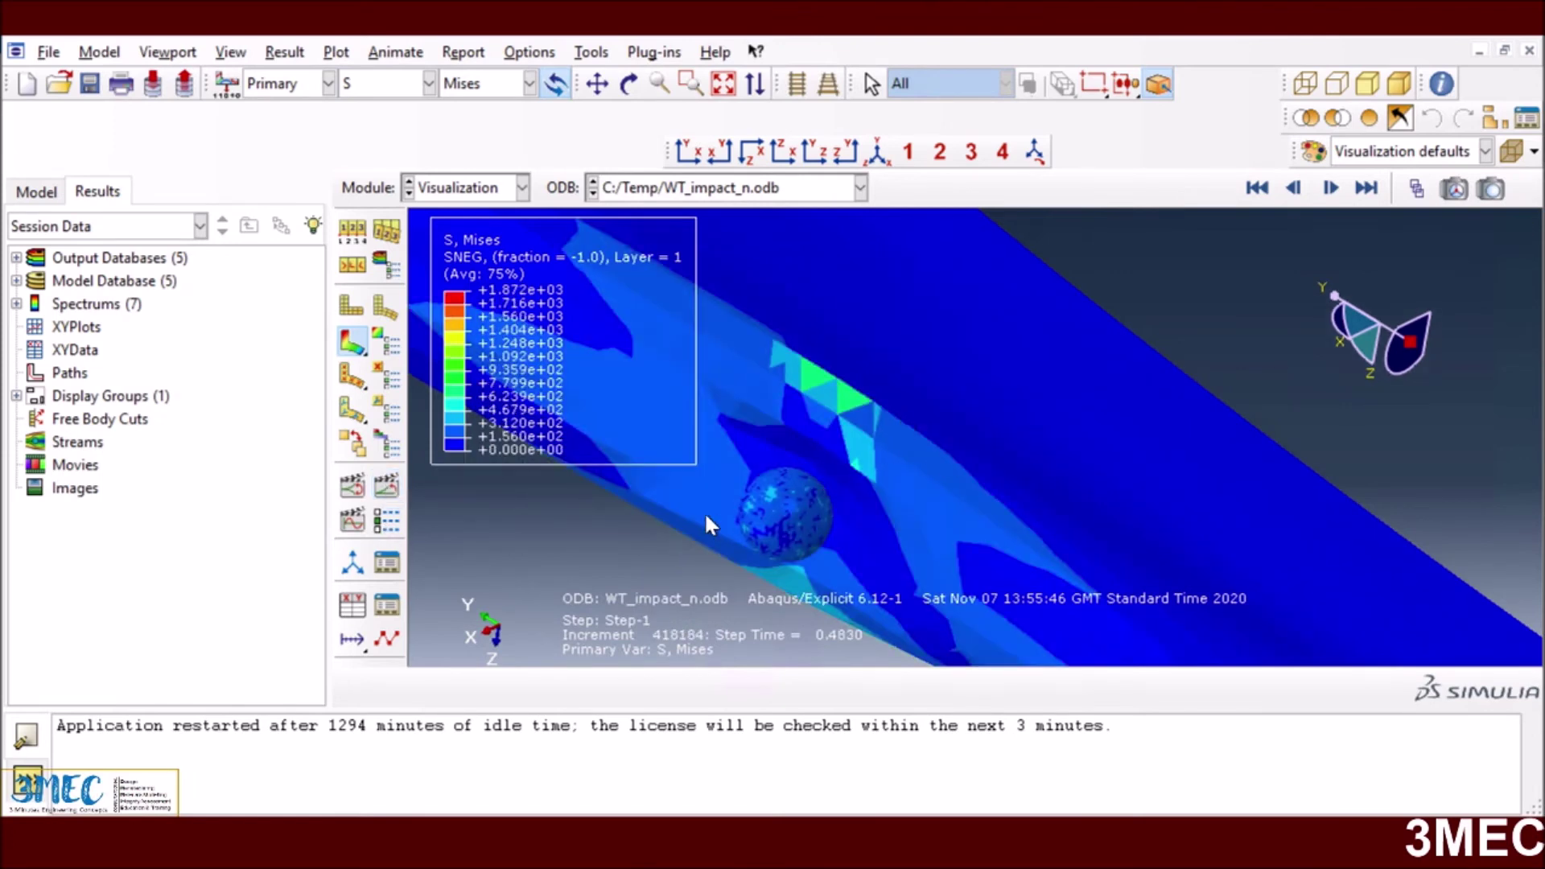
{"action": "left_click", "coordinate": [387, 488]}
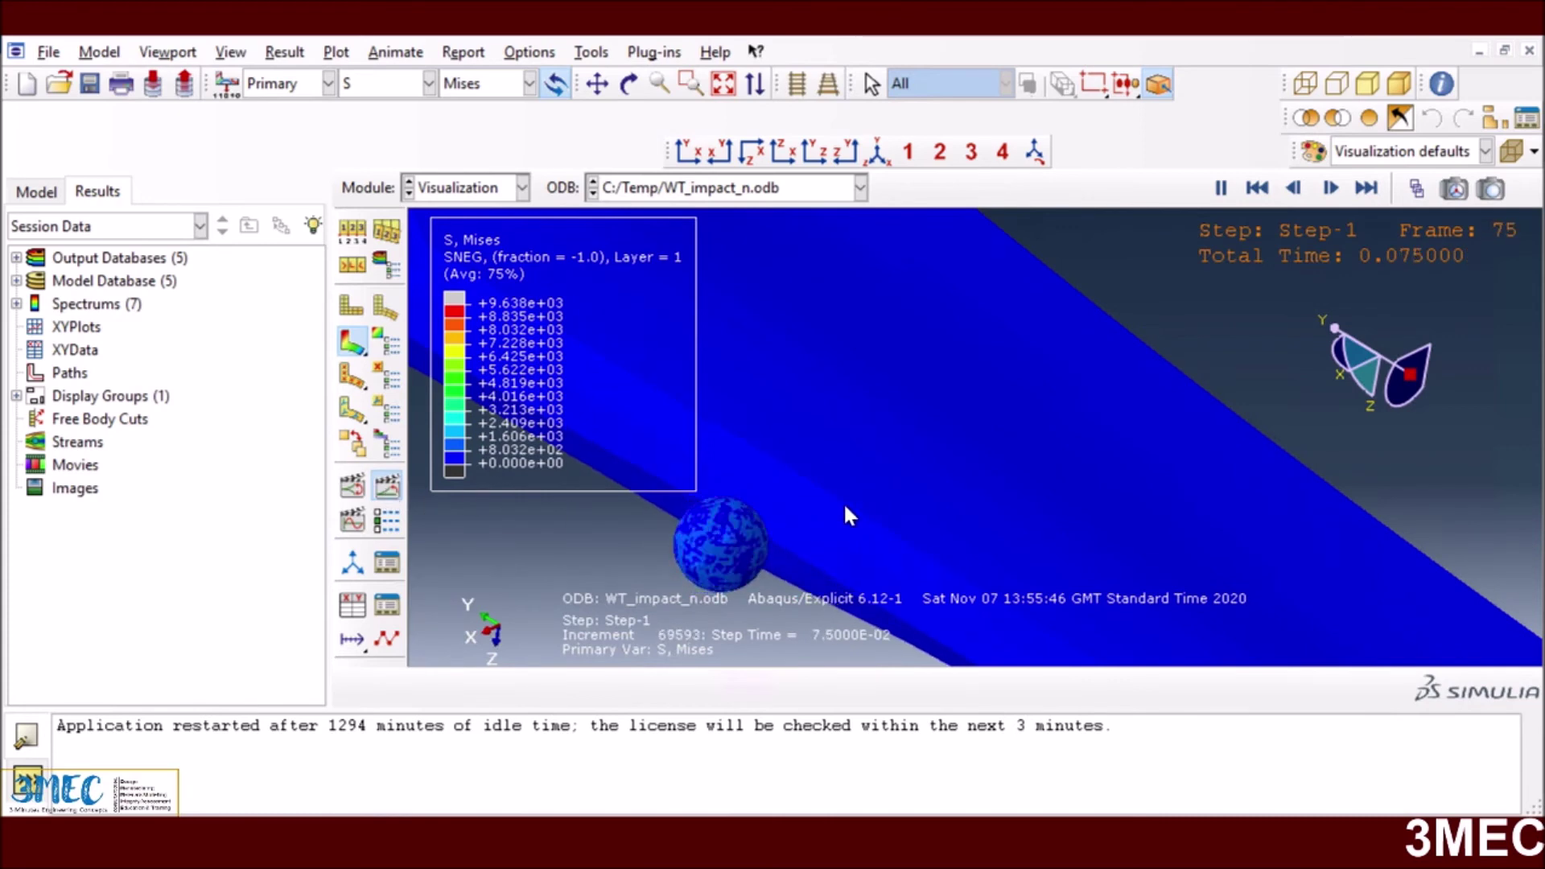
{"action": "left_click", "coordinate": [387, 488]}
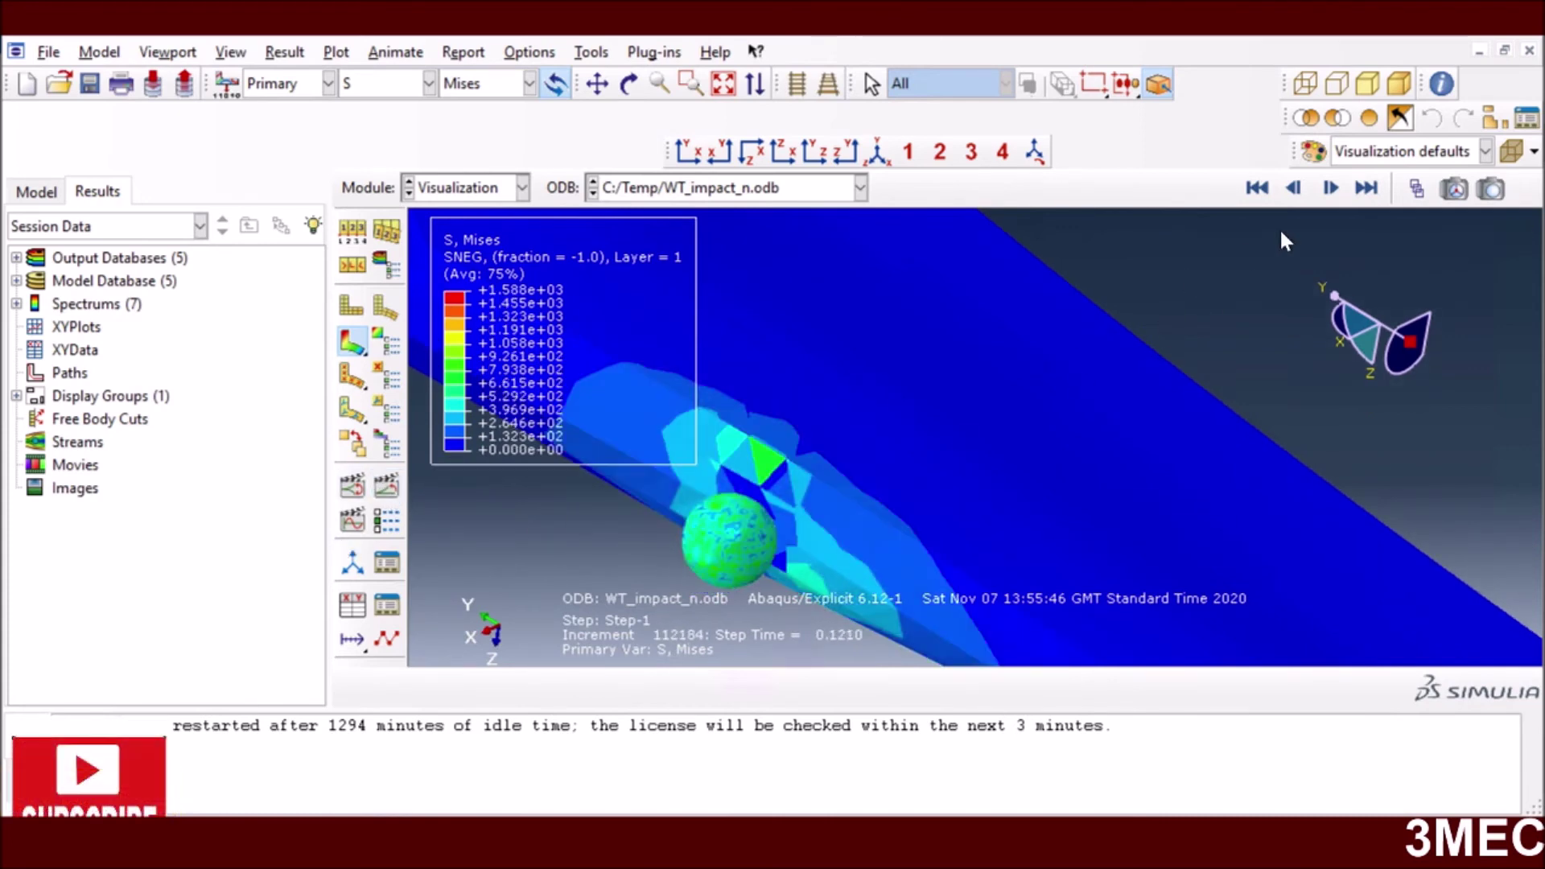
{"action": "left_click", "coordinate": [1332, 188]}
{"action": "left_click", "coordinate": [1368, 189]}
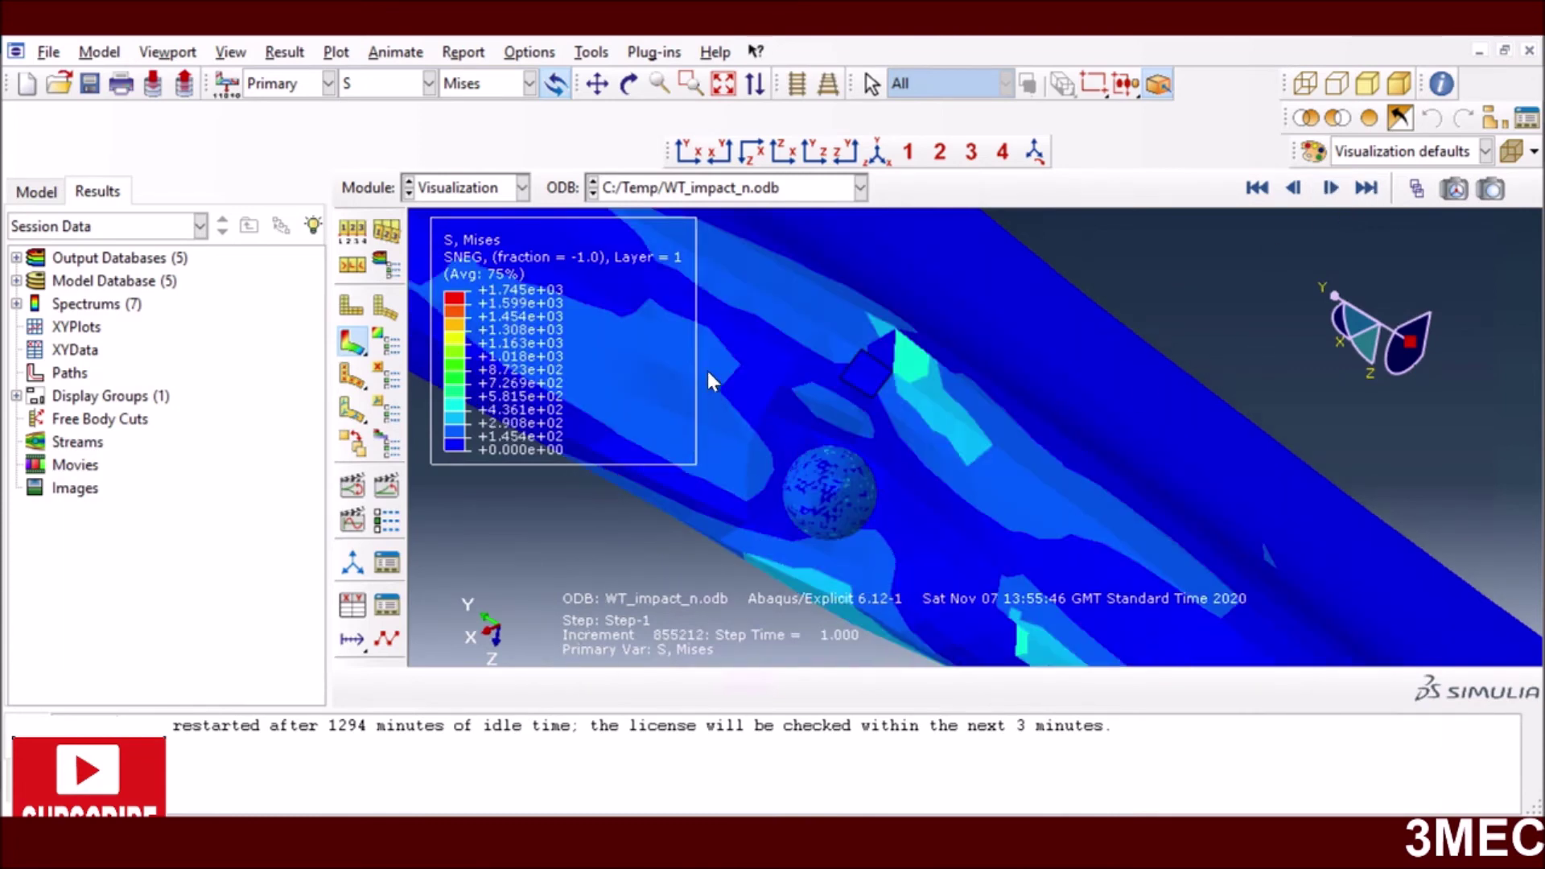
{"action": "left_click", "coordinate": [430, 83]}
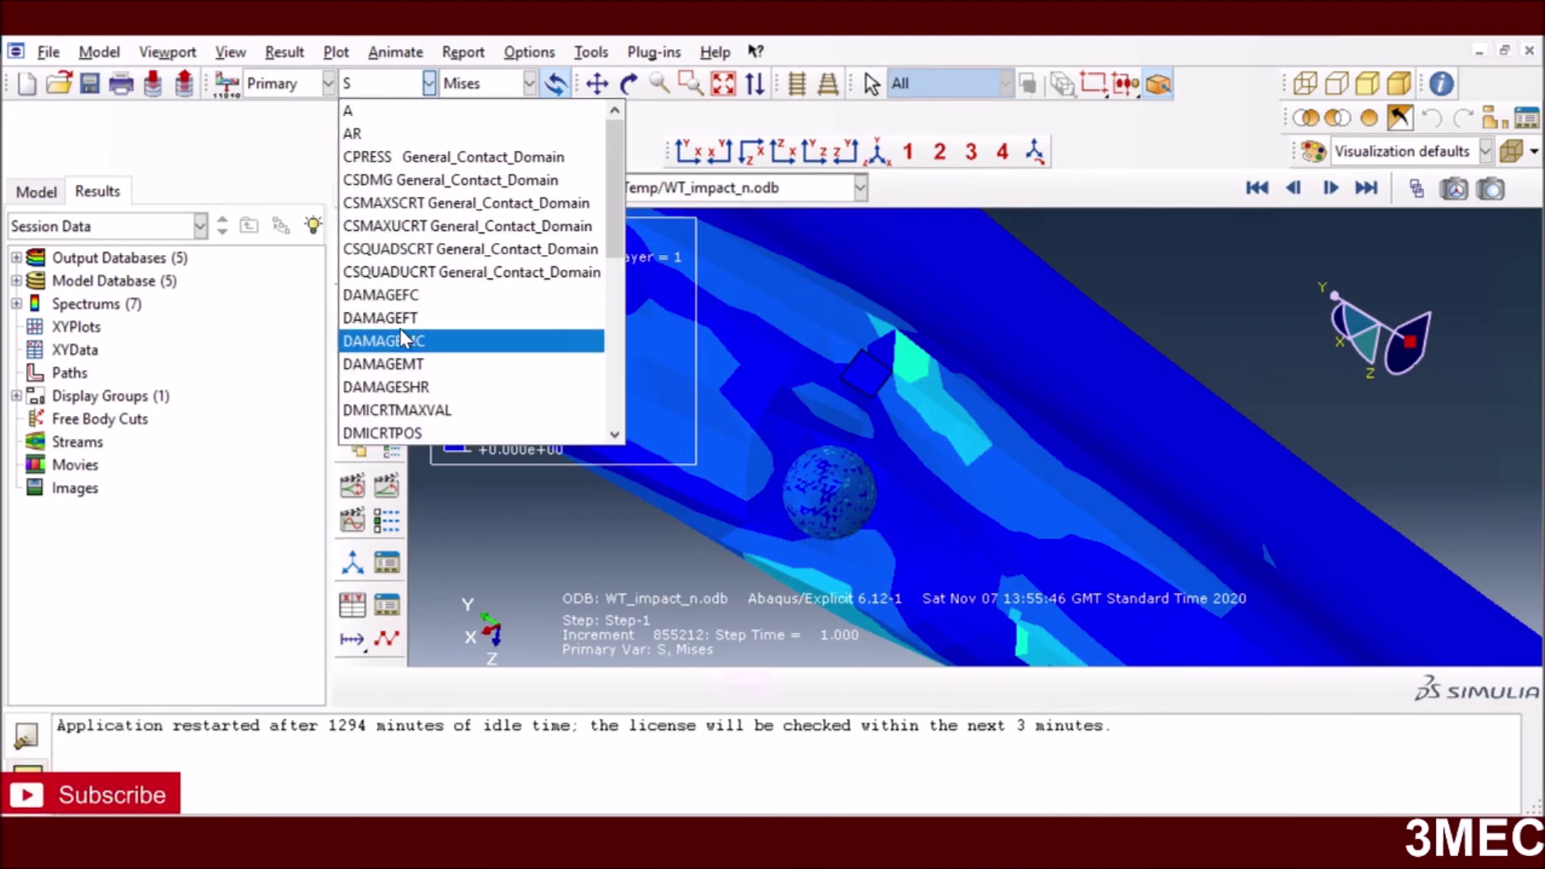
- Plot the DAMAGEFC, DAMAGEFT and DAMAGEMC damage contours on the blade in turn
{"action": "left_click", "coordinate": [414, 296]}
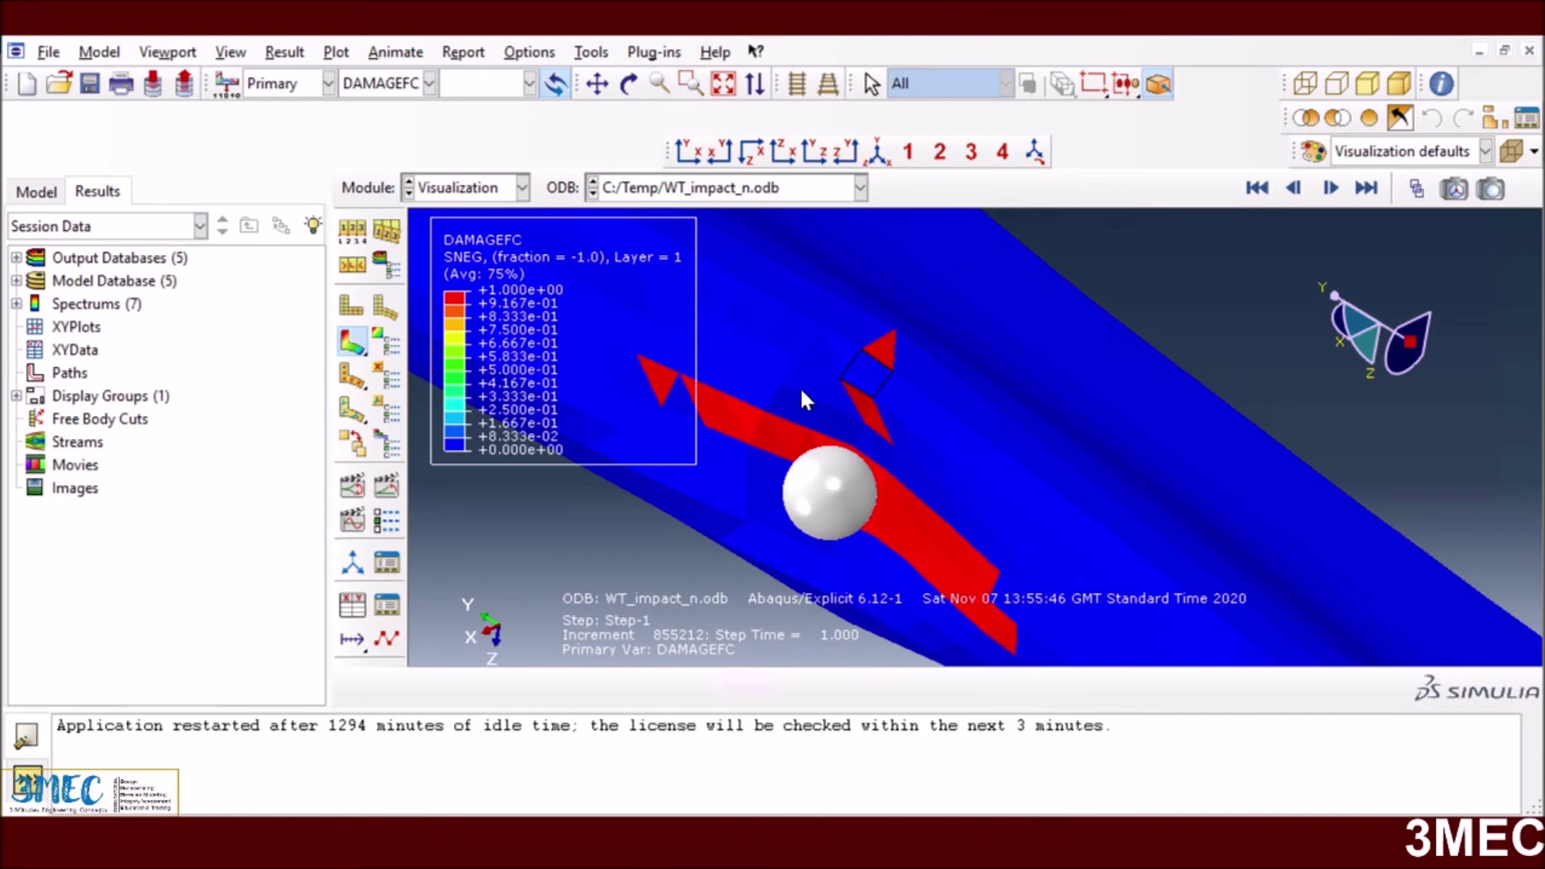
{"action": "left_click", "coordinate": [430, 84]}
{"action": "left_click", "coordinate": [380, 318]}
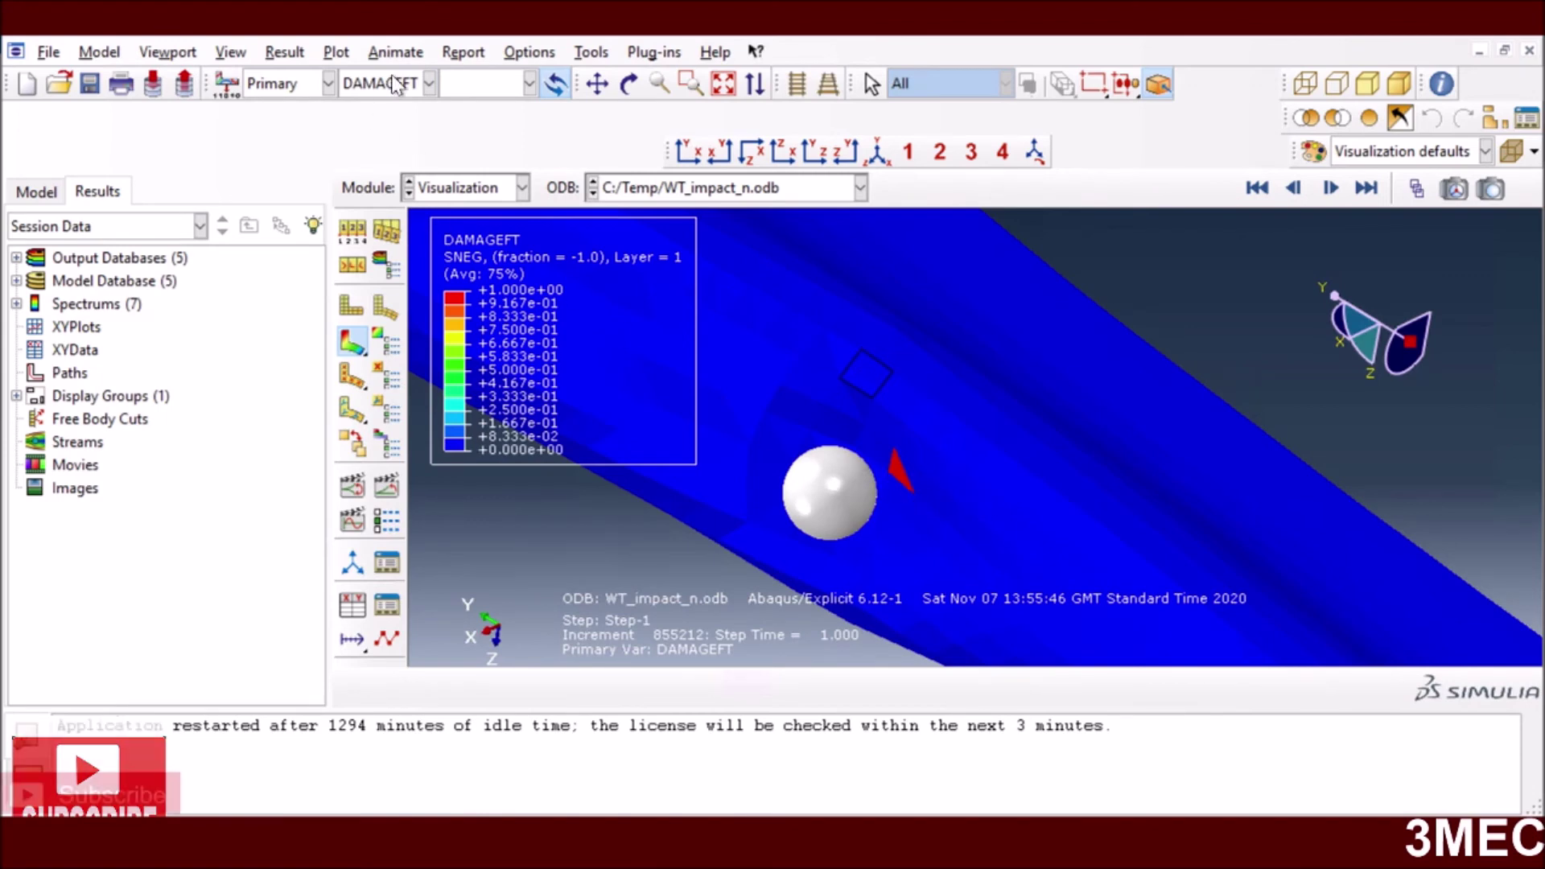
{"action": "left_click", "coordinate": [431, 84]}
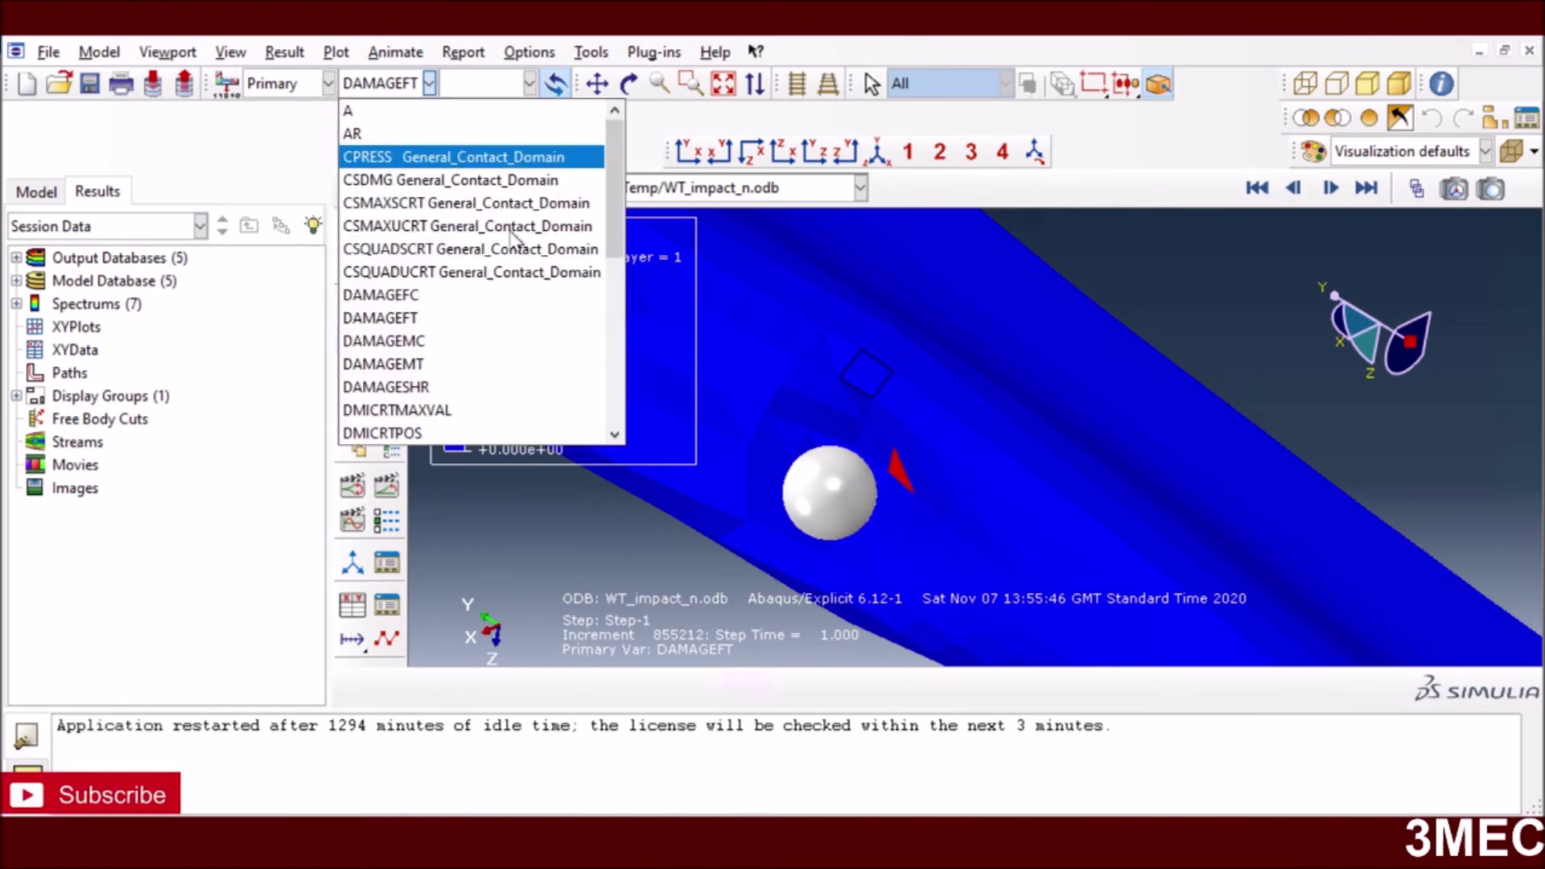
{"action": "left_click", "coordinate": [439, 342]}
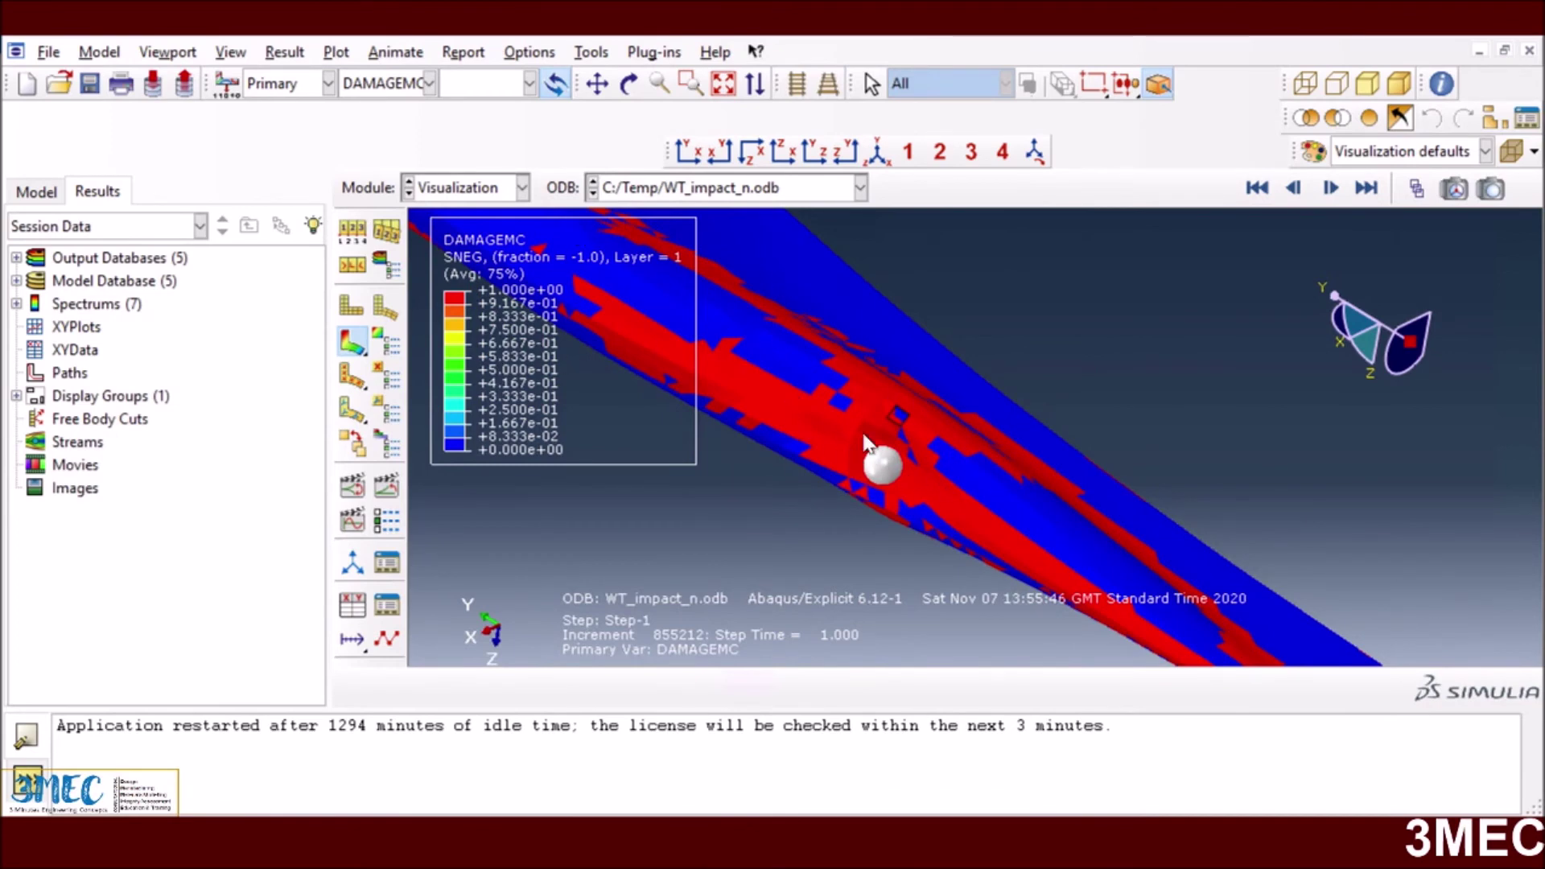
{"action": "left_click", "coordinate": [428, 83]}
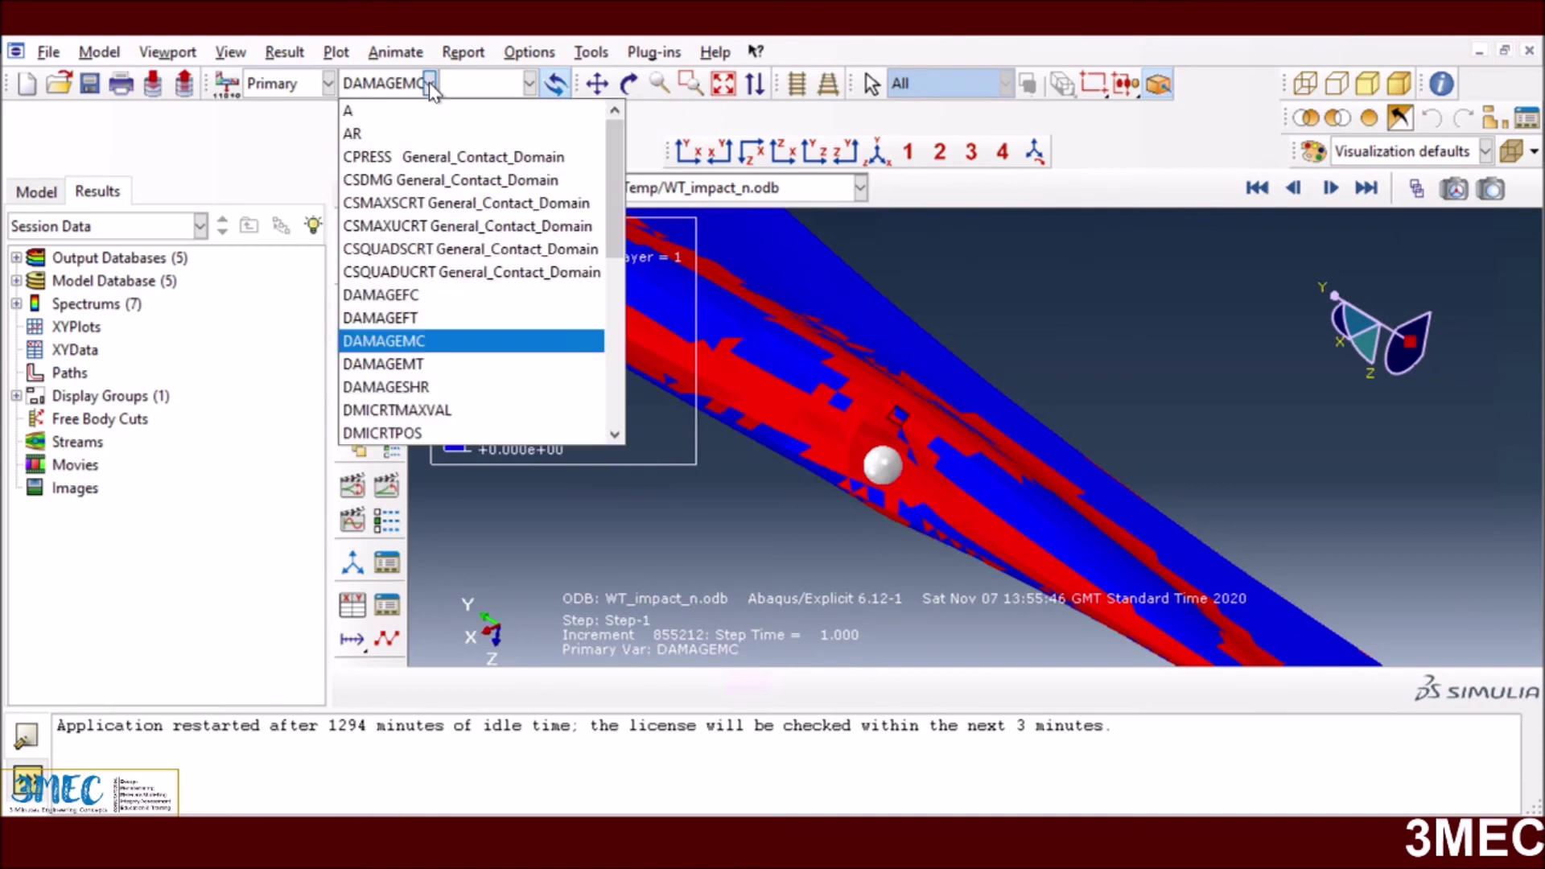
- Plot DAMAGEMT, then switch the contour to the DAMAGESHR shear damage variable
{"action": "left_click", "coordinate": [409, 366]}
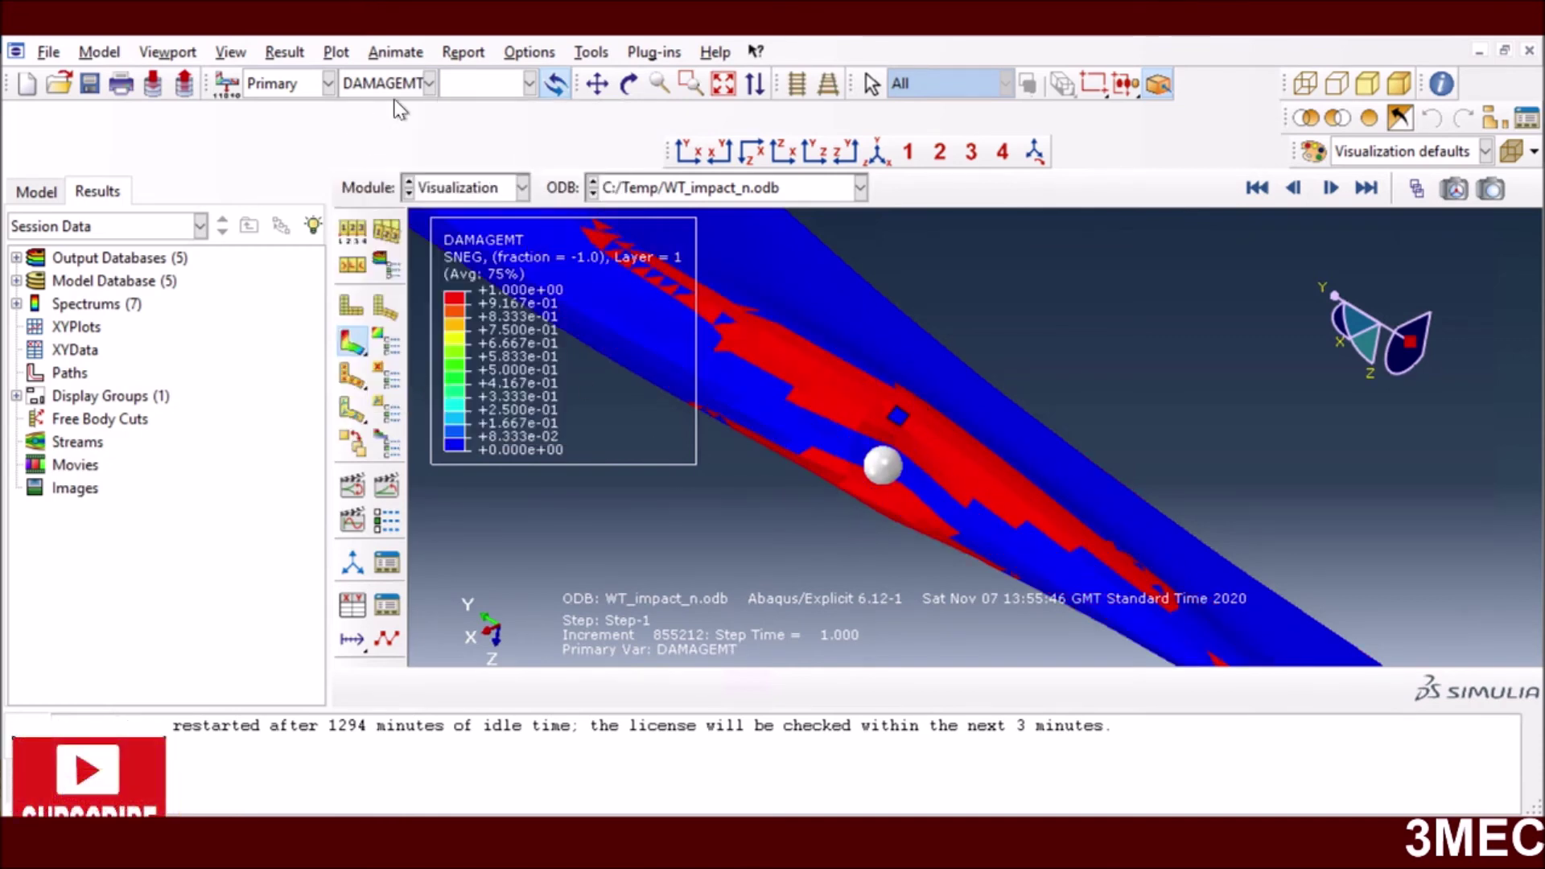
{"action": "left_click", "coordinate": [429, 83]}
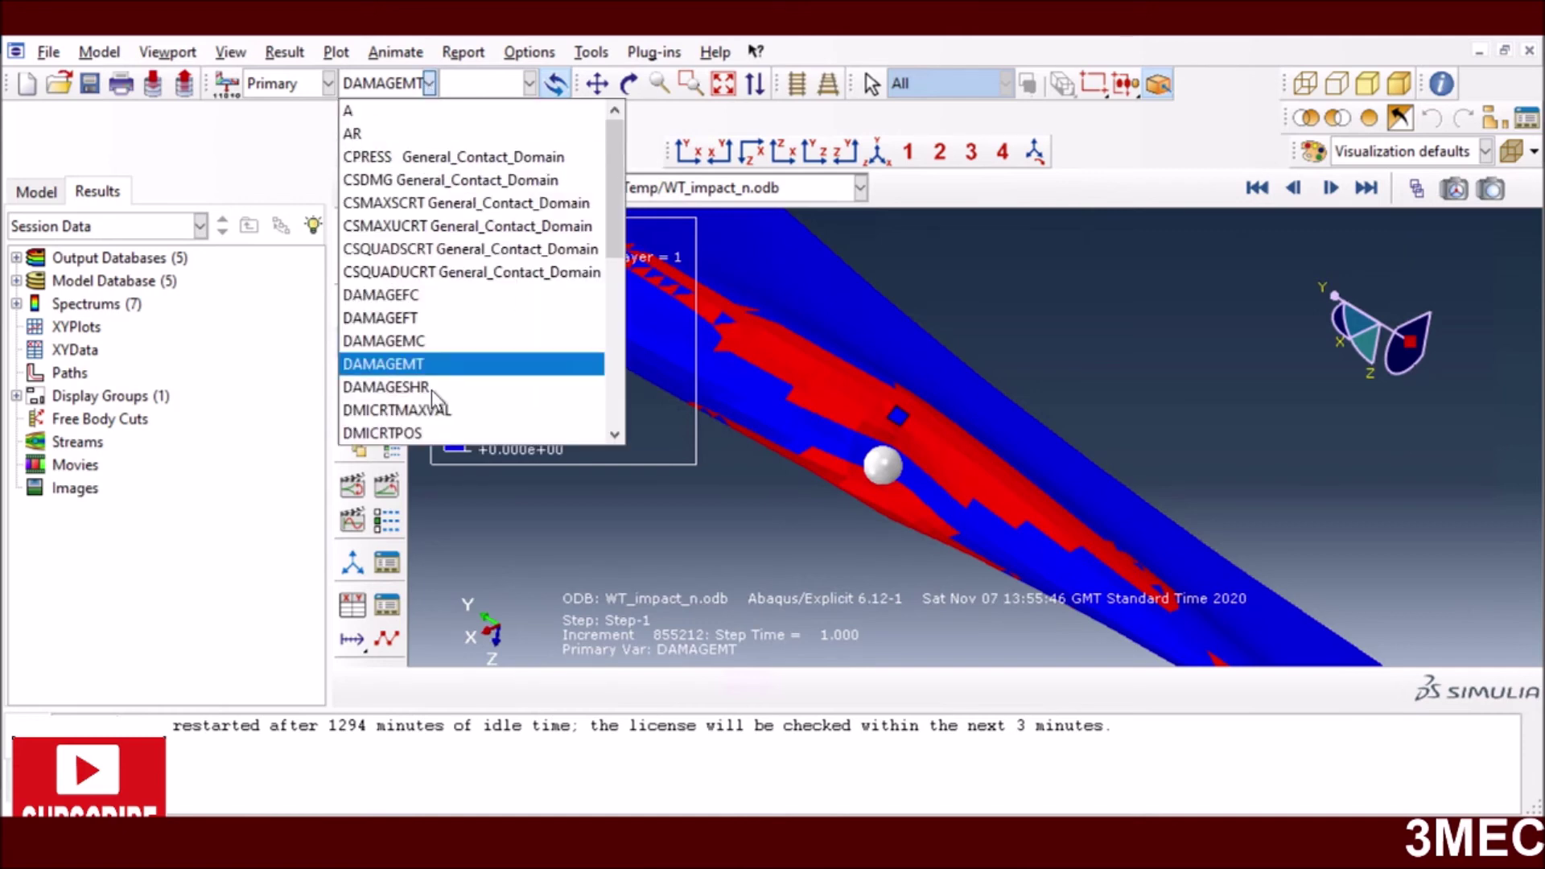
{"action": "key", "text": "Return"}
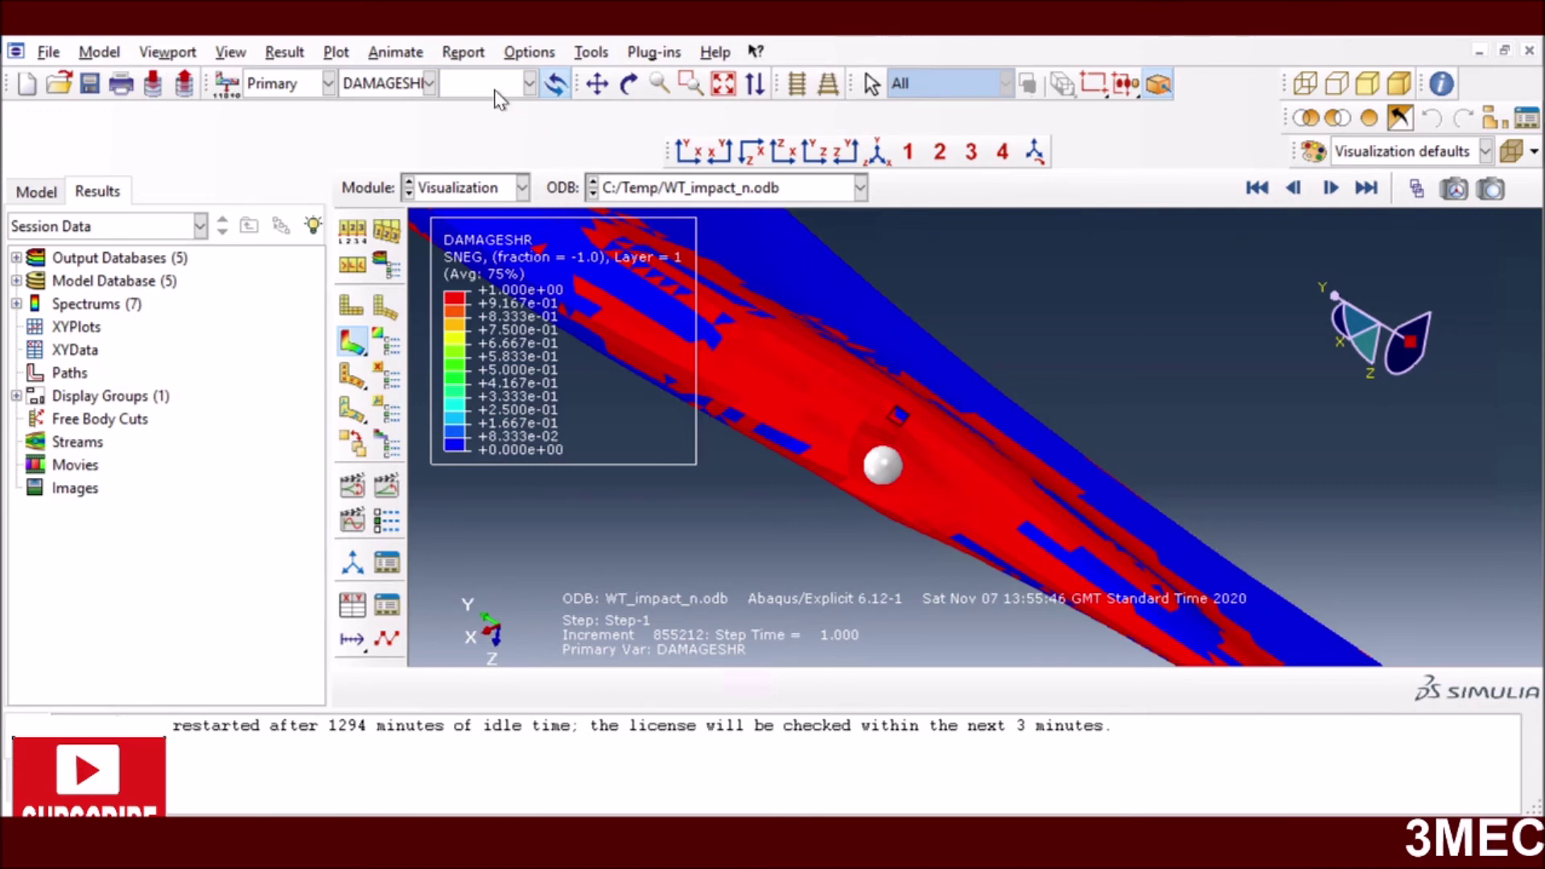
{"action": "left_click", "coordinate": [431, 84]}
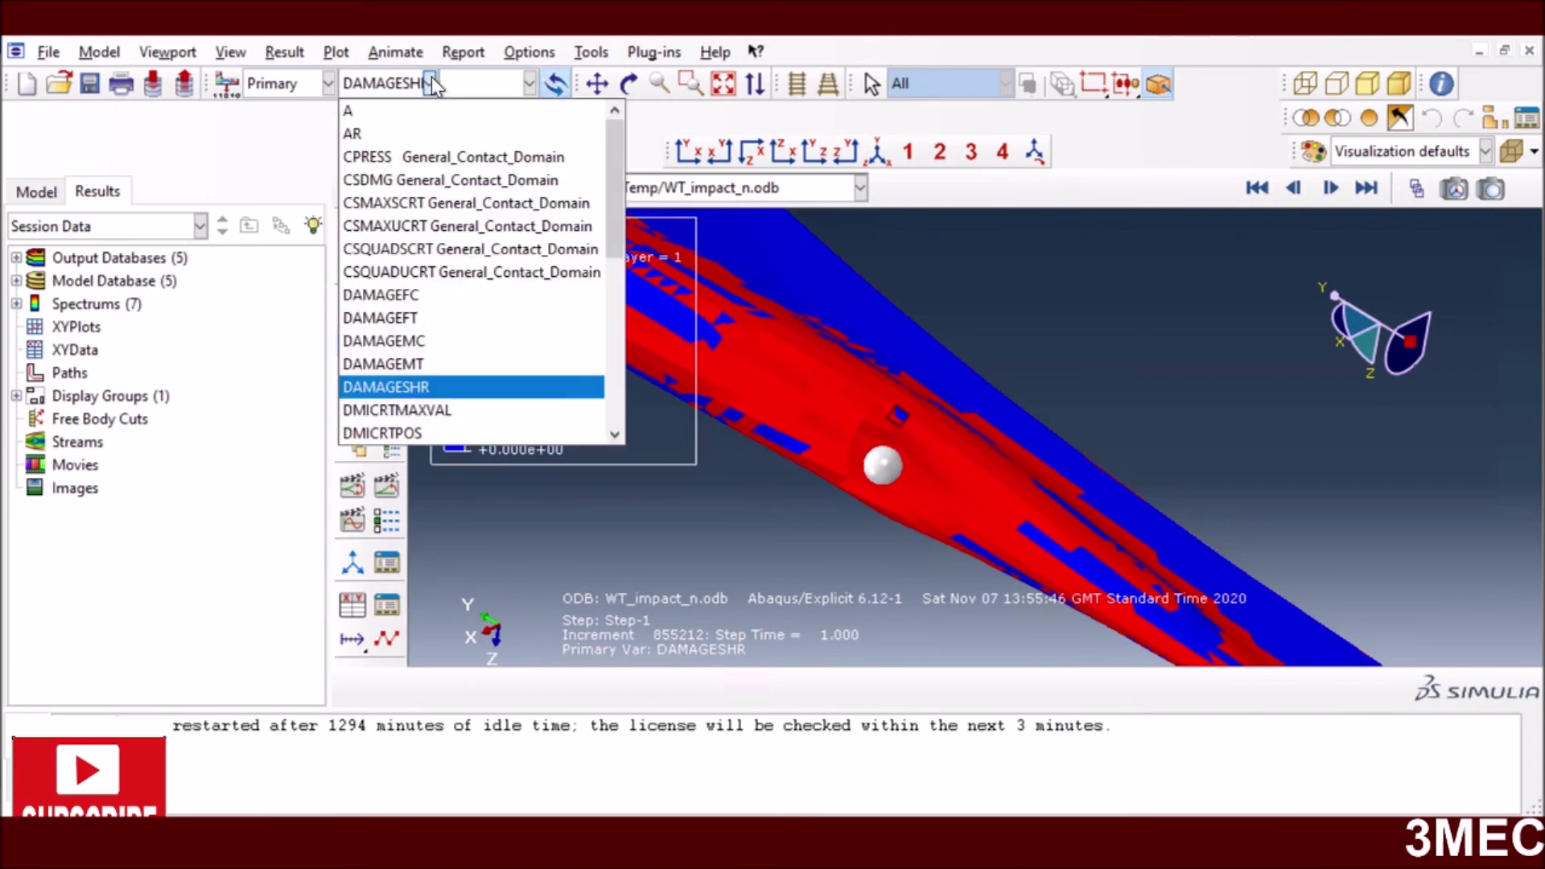
{"action": "left_click", "coordinate": [432, 84]}
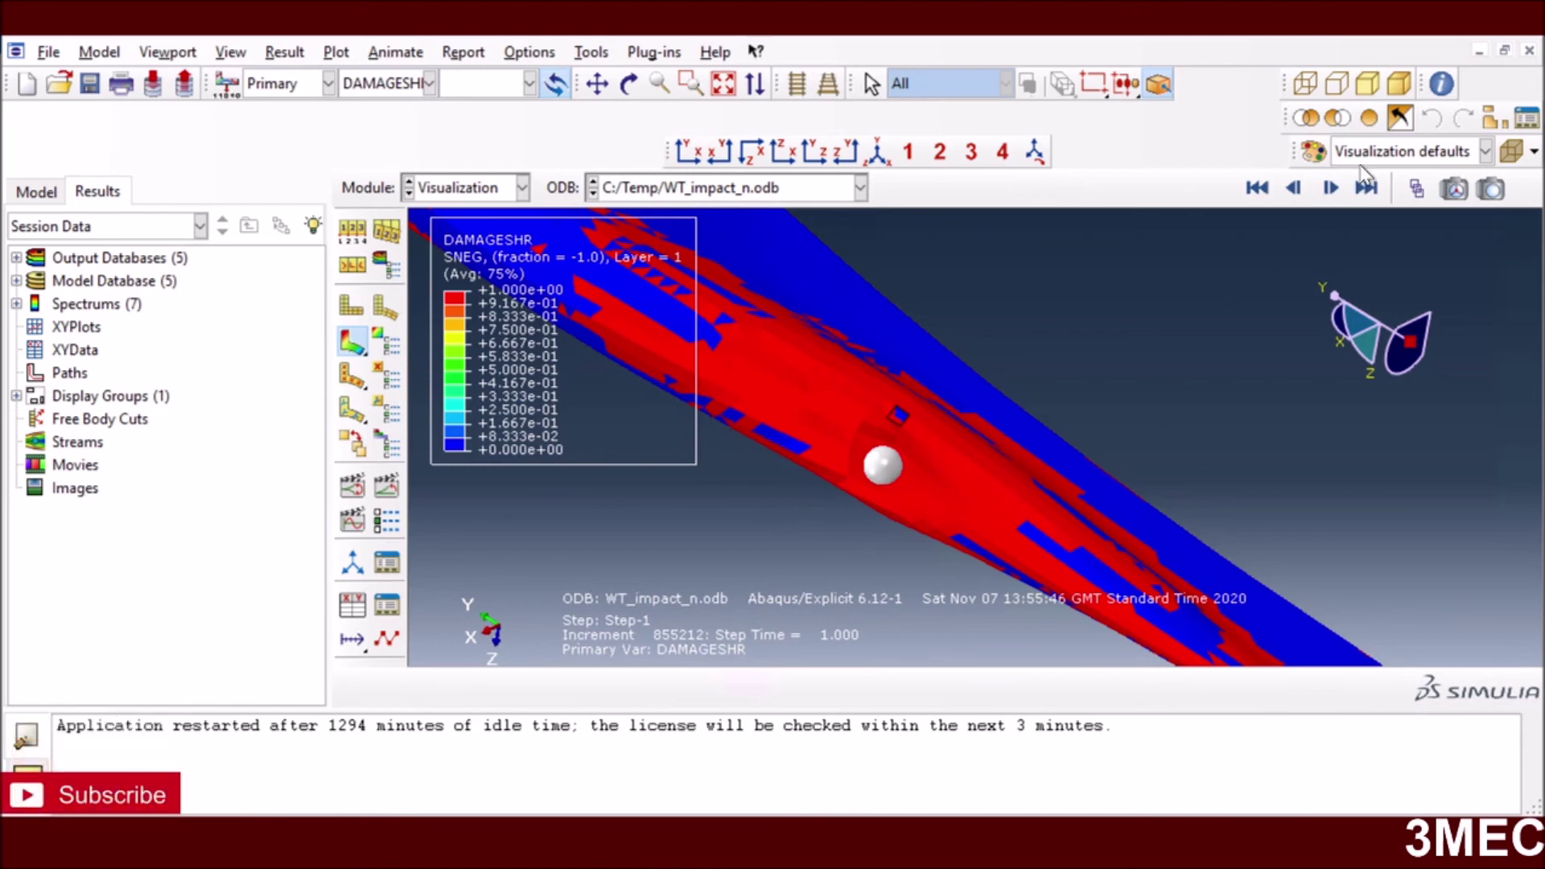
- Remove elements with DAMAGESHR between 1 and 1.5 from display, then return to the first frame
{"action": "left_click", "coordinate": [1494, 117]}
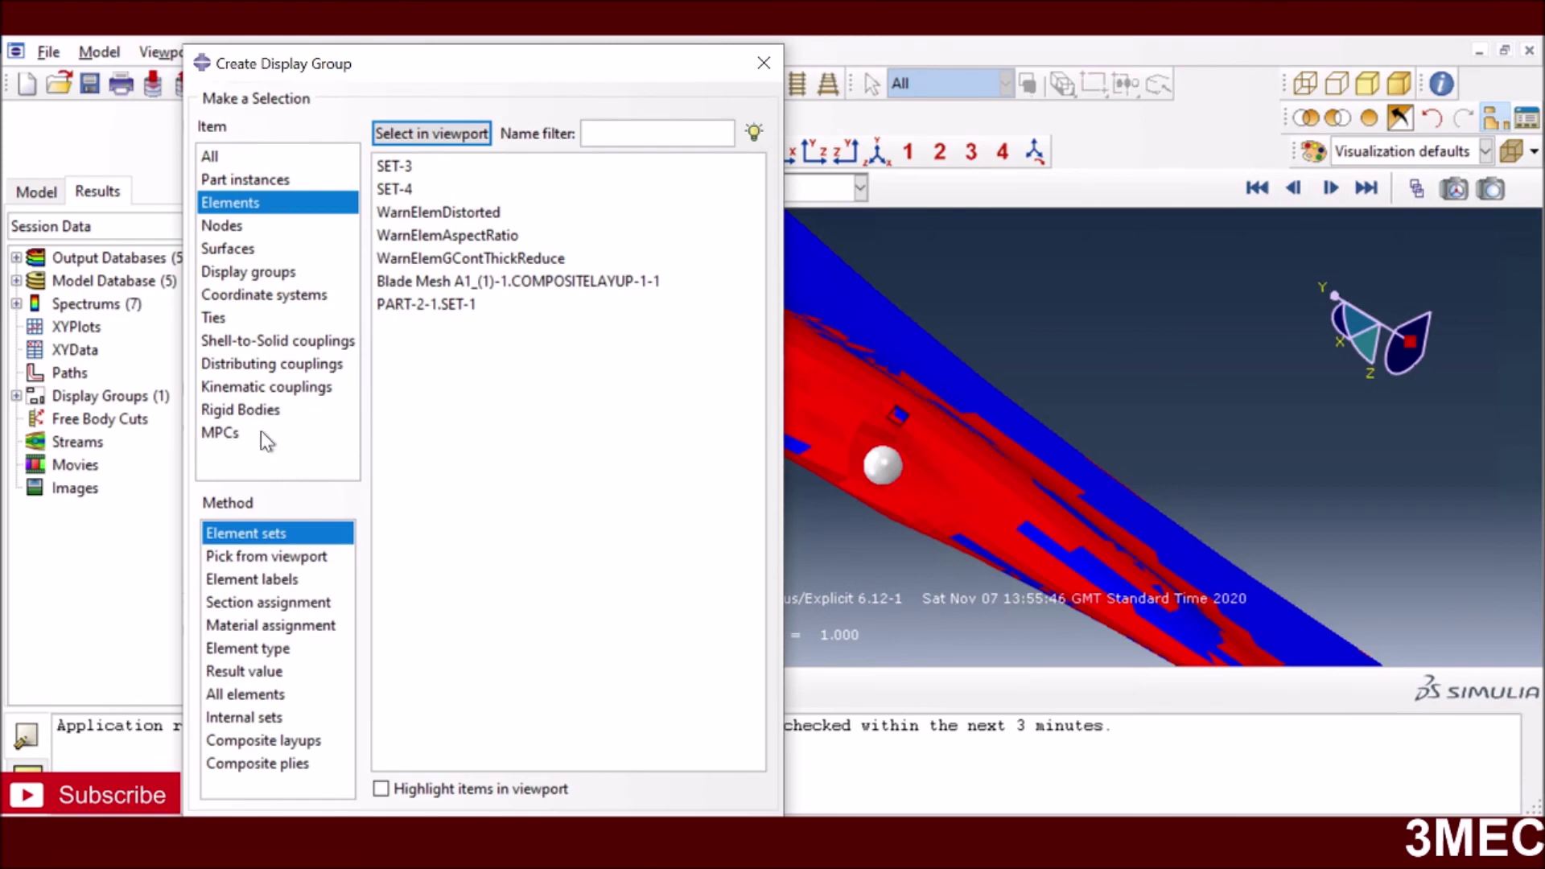
{"action": "left_click_drag", "start_coordinate": [385, 62], "coordinate": [237, 16]}
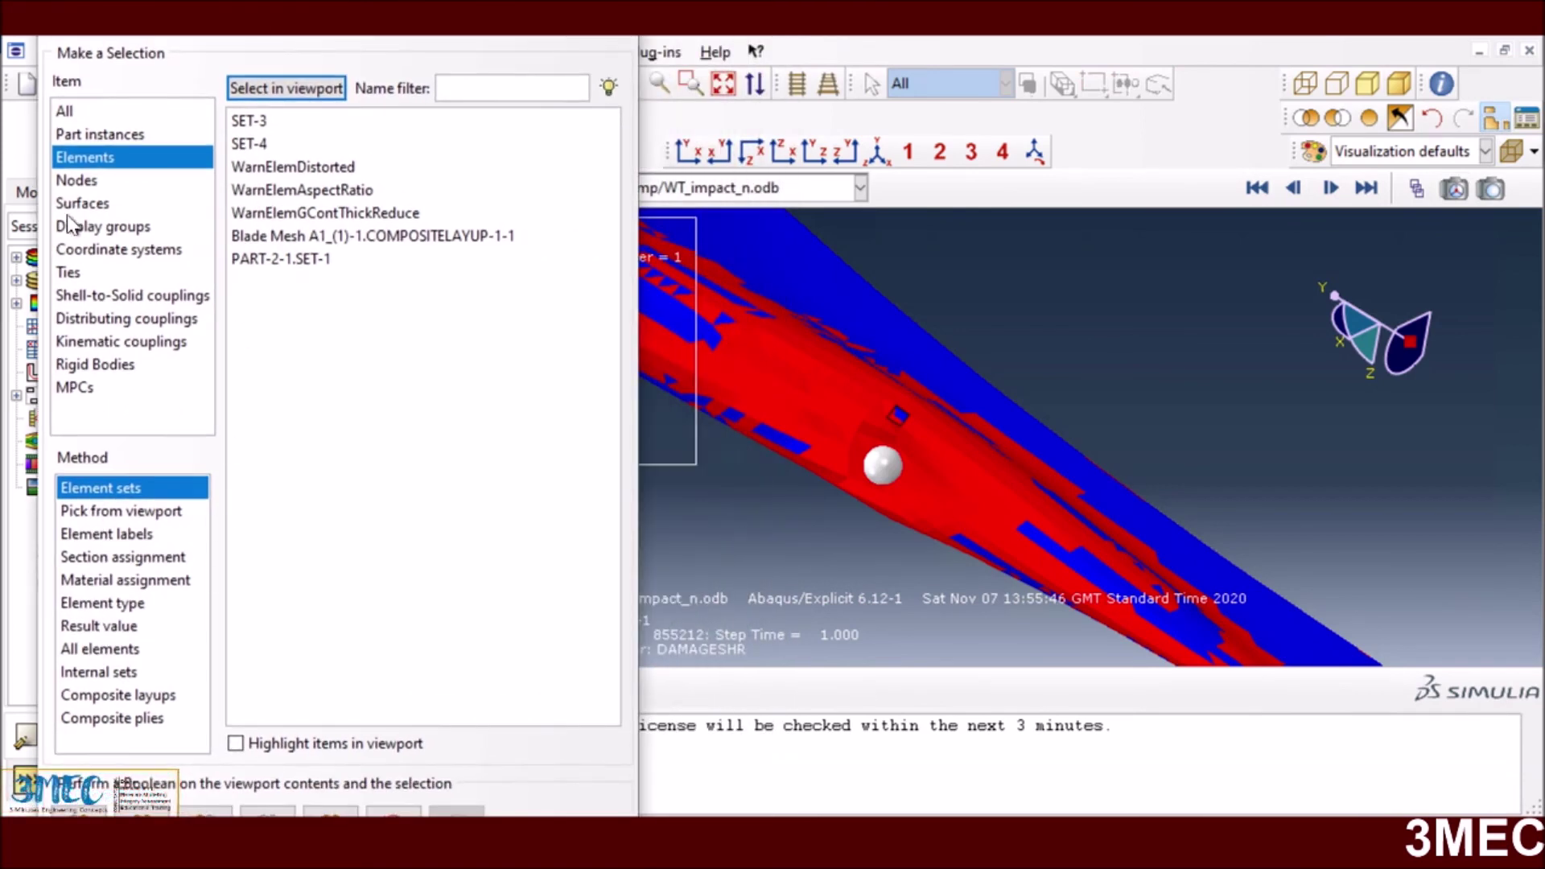
{"action": "left_click", "coordinate": [129, 627]}
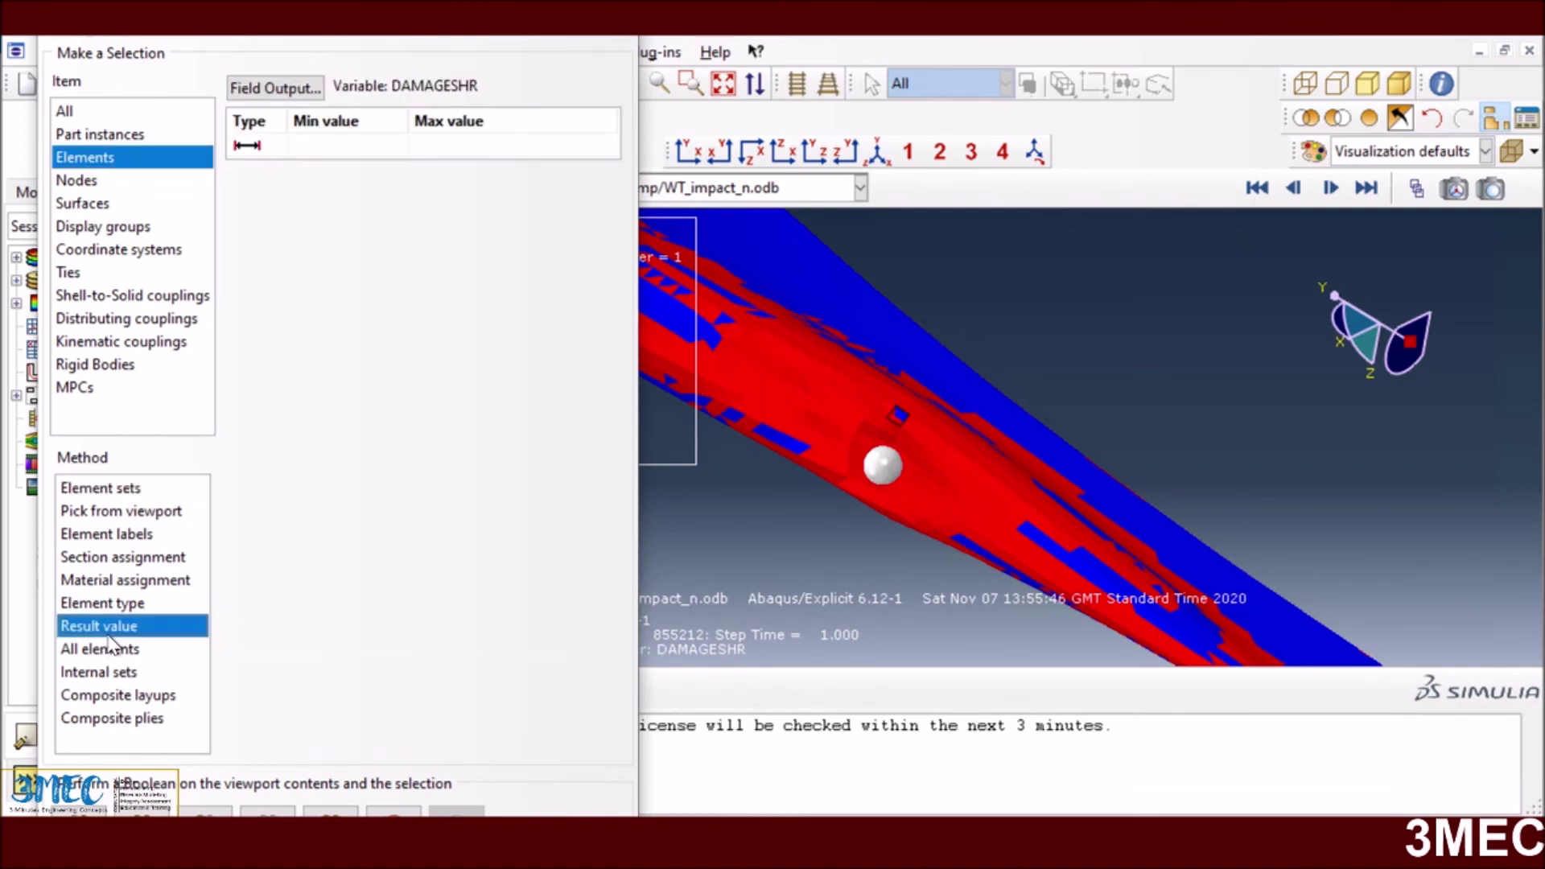
{"action": "left_click", "coordinate": [332, 146]}
{"action": "type", "text": "1"}
{"action": "left_click", "coordinate": [470, 145]}
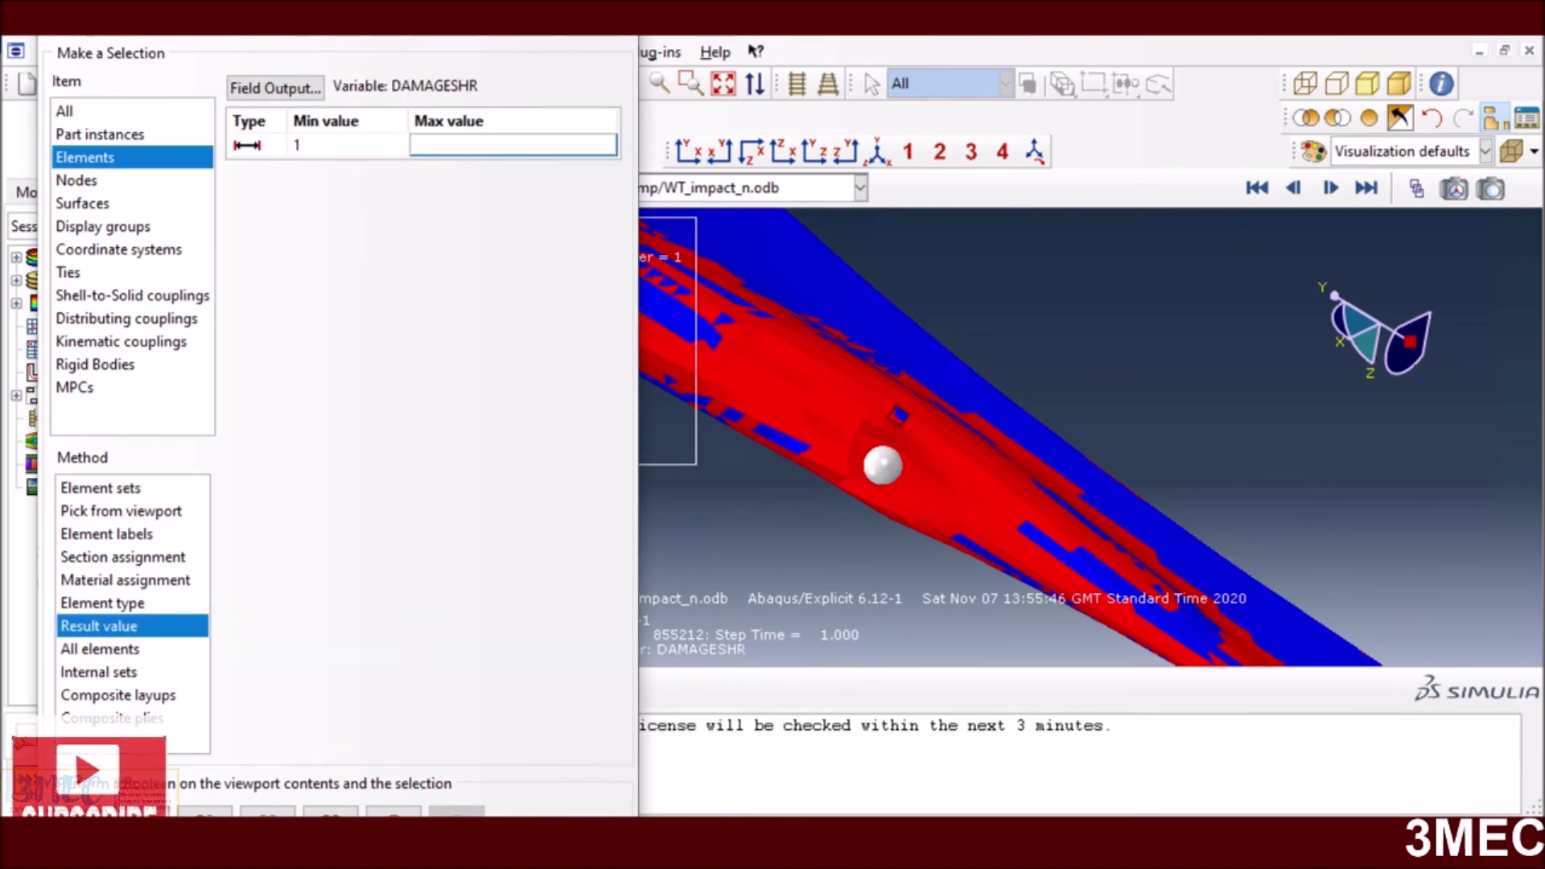
{"action": "type", "text": "1."}
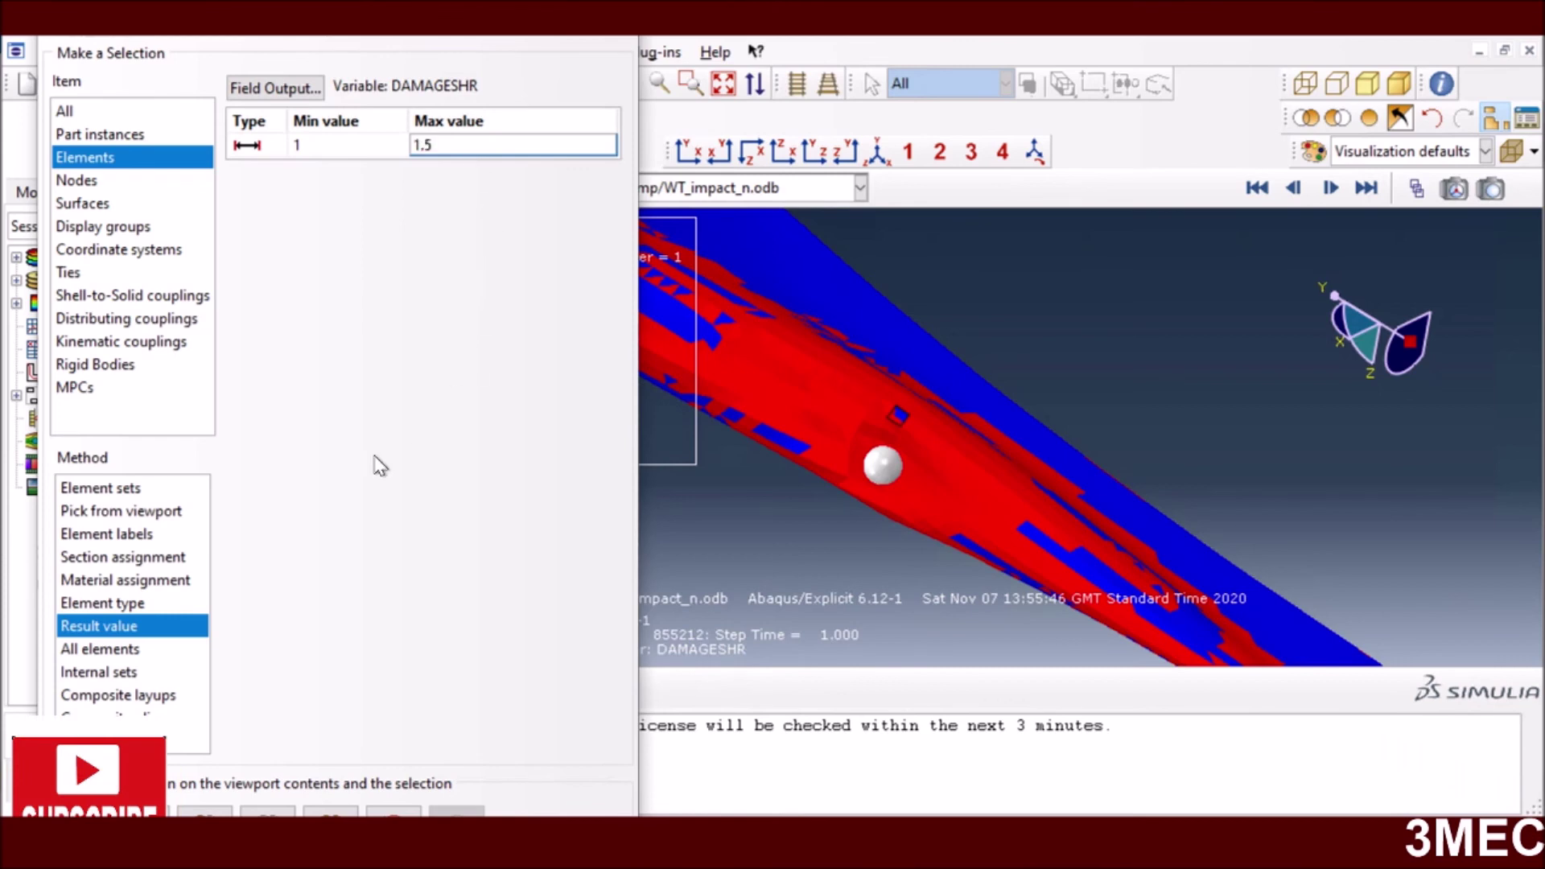
{"action": "type", "text": "5"}
{"action": "key", "text": "Return"}
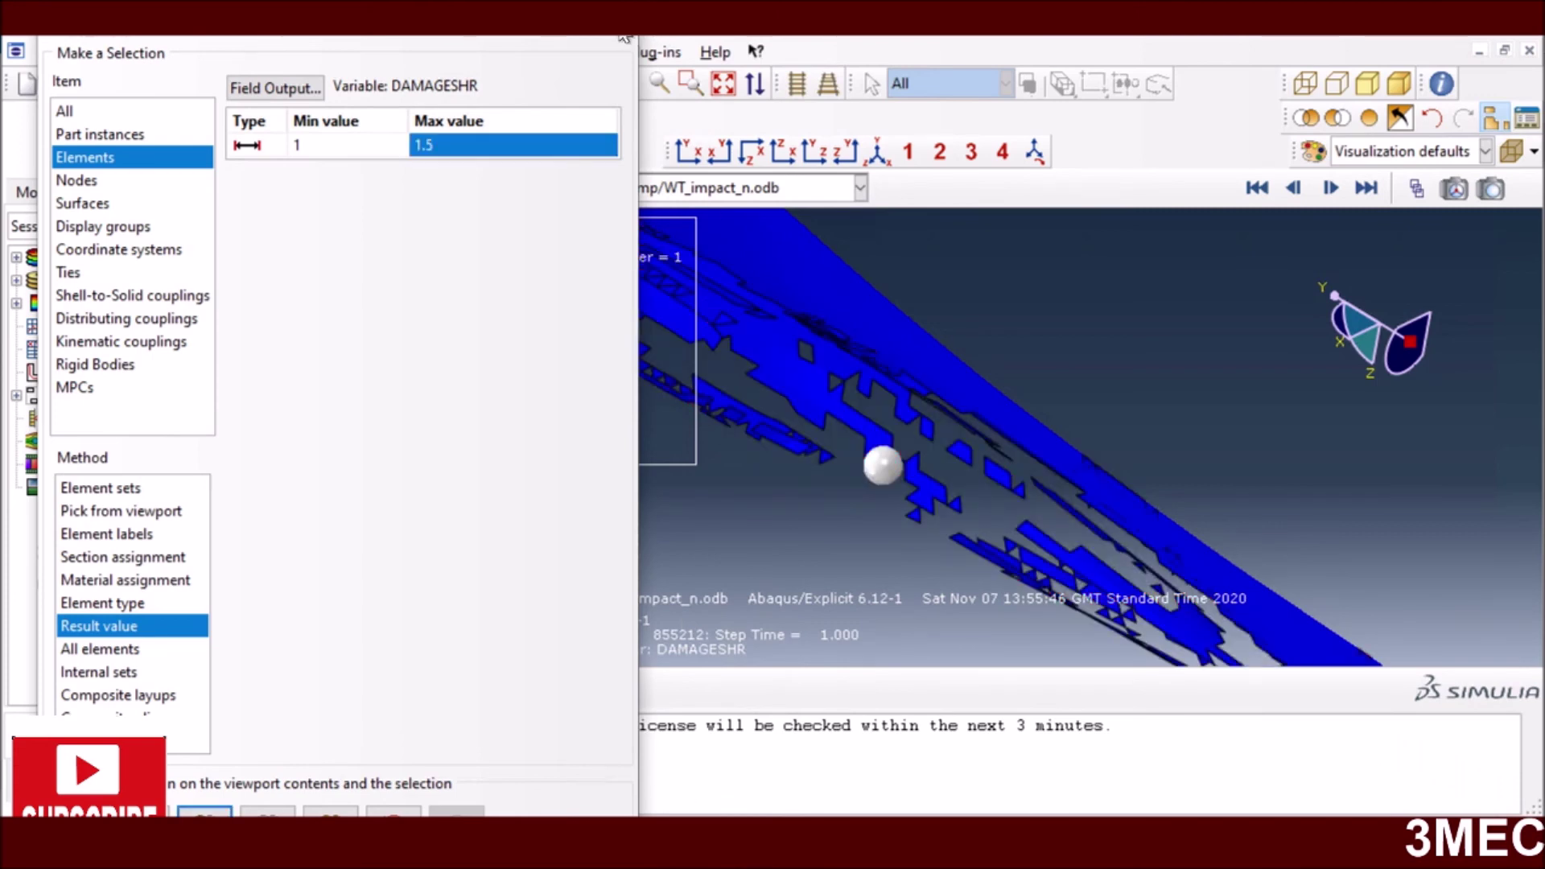
{"action": "key", "text": "Escape"}
{"action": "left_click", "coordinate": [1257, 187]}
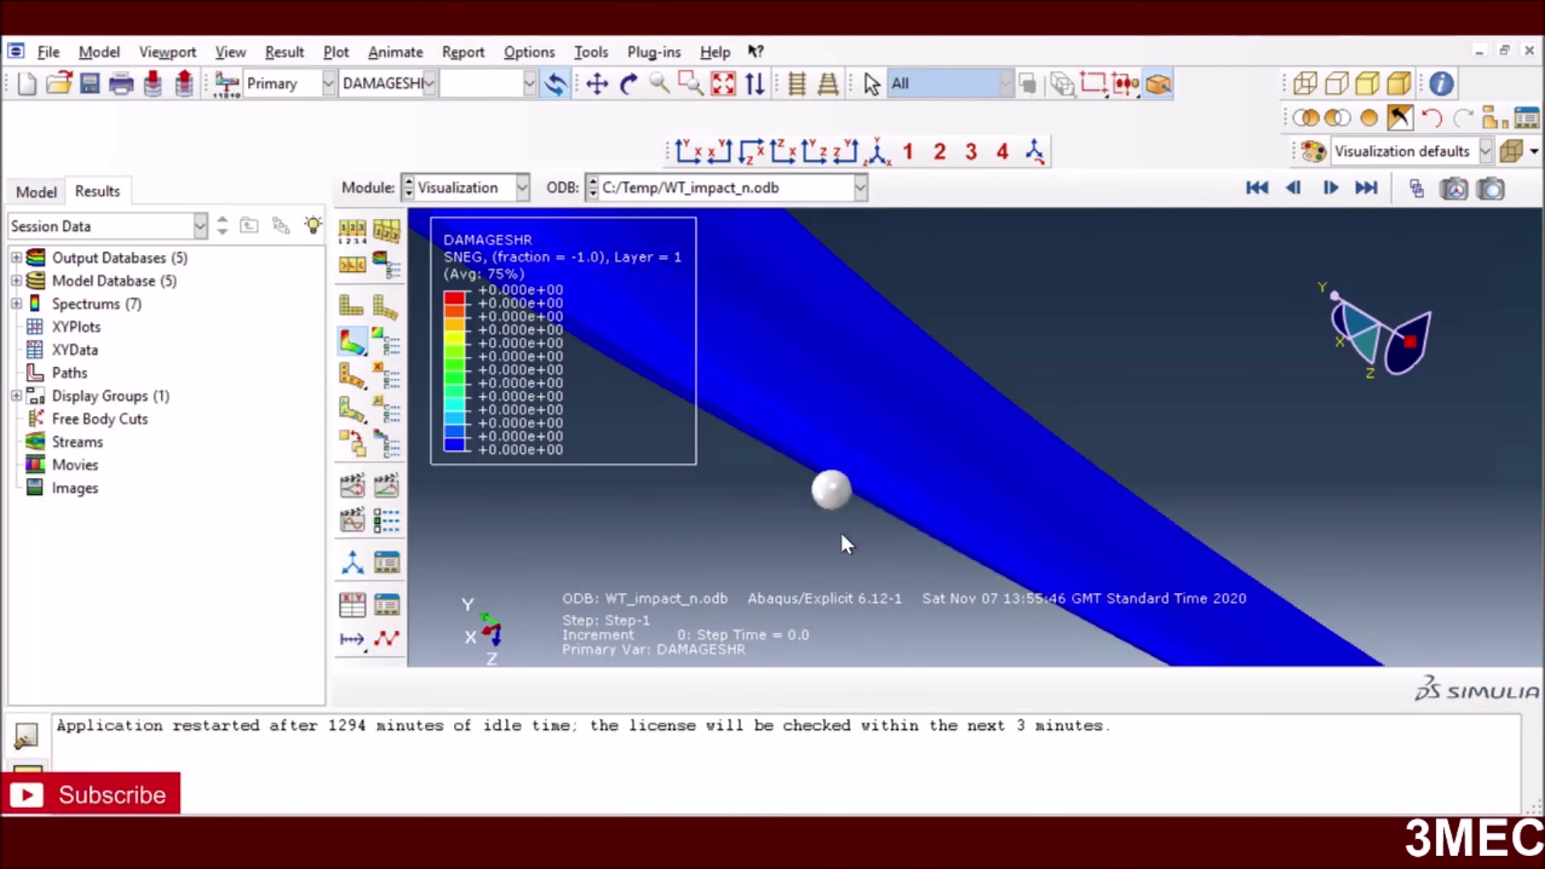
- Animate the damage results and stop at step time 0.2400, keeping DAMAGESHR plotted
{"action": "left_click", "coordinate": [1332, 191]}
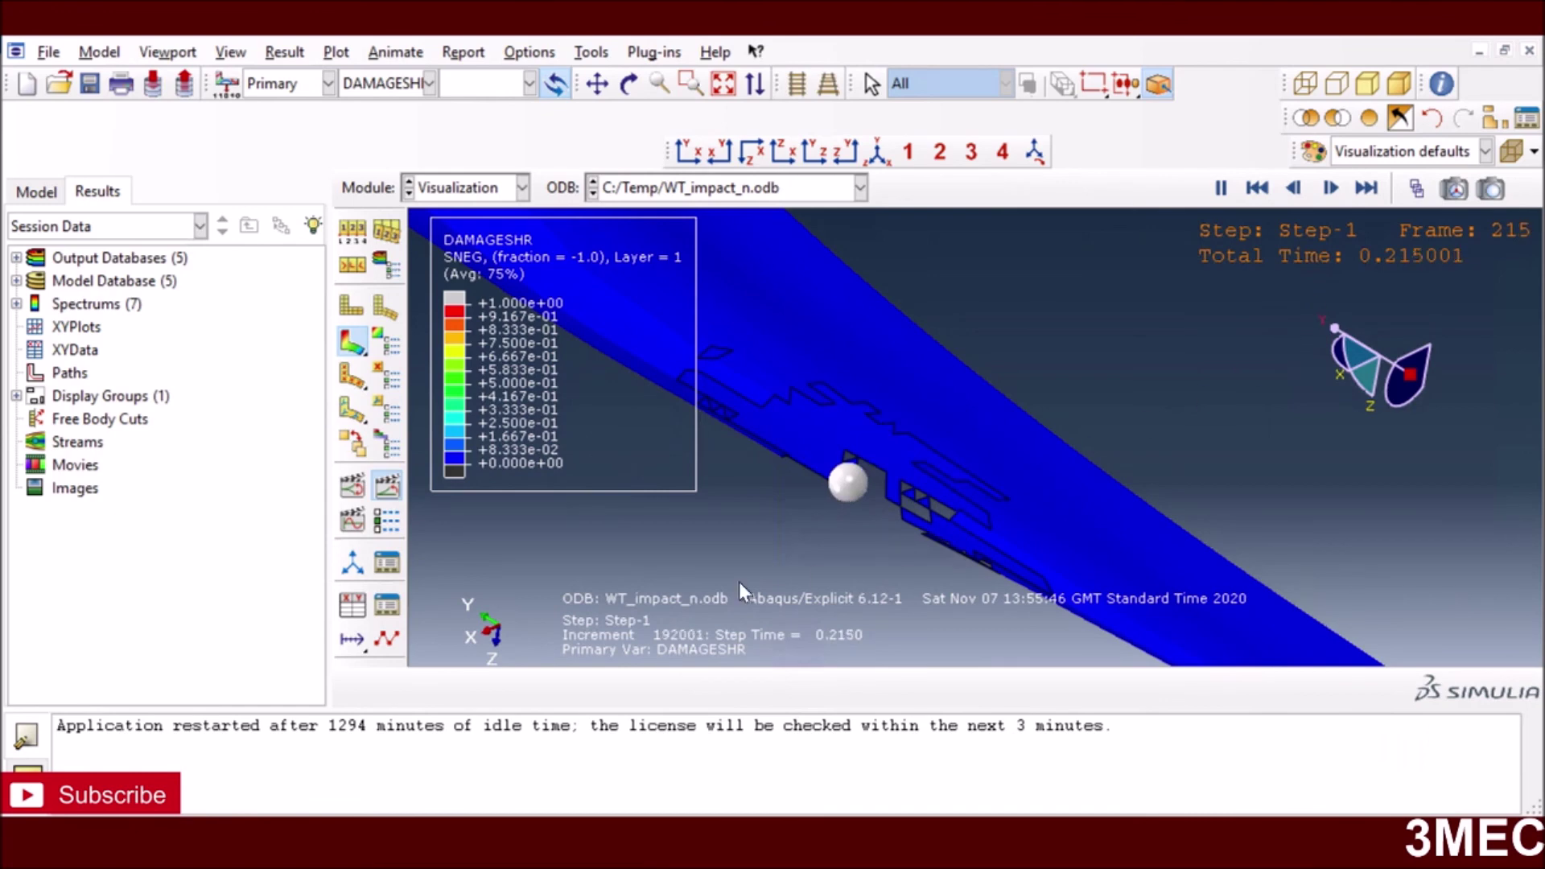
{"action": "left_click", "coordinate": [347, 342]}
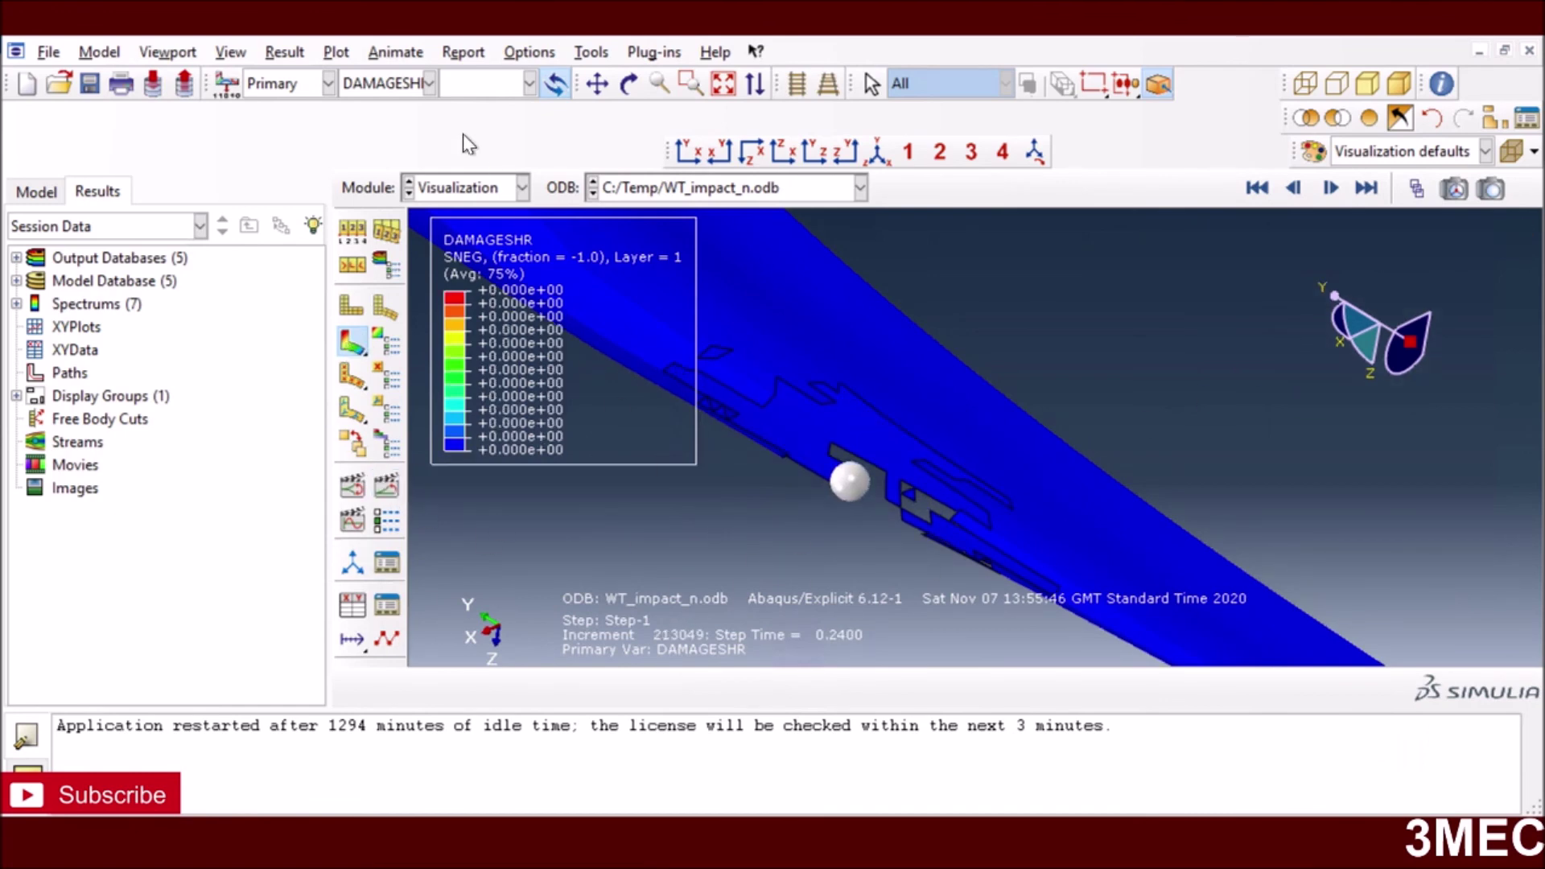
{"action": "left_click", "coordinate": [428, 84]}
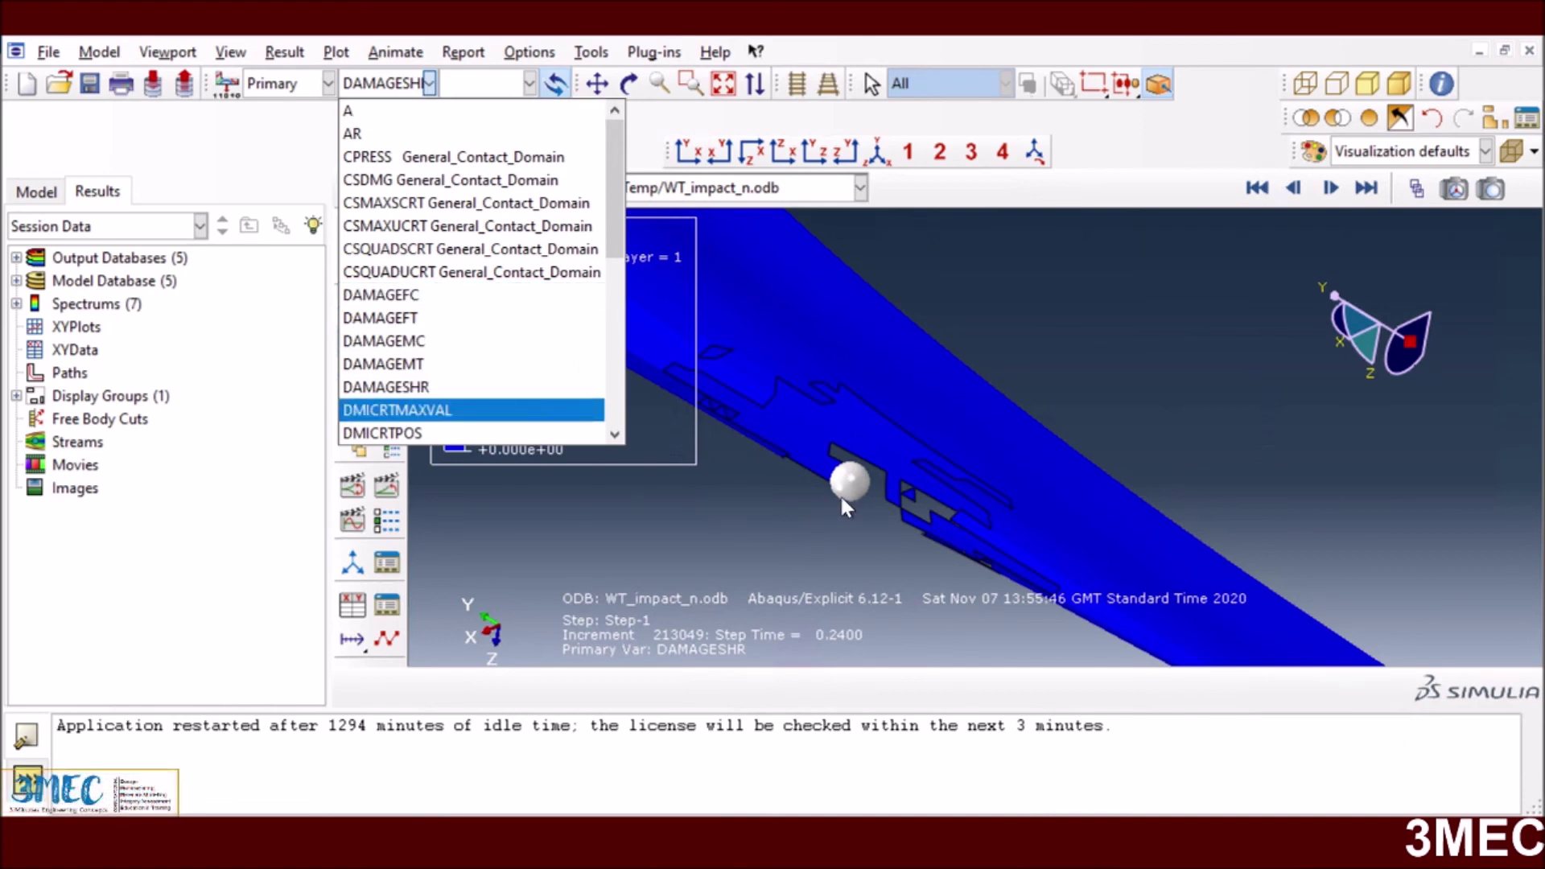
{"action": "left_click", "coordinate": [852, 373]}
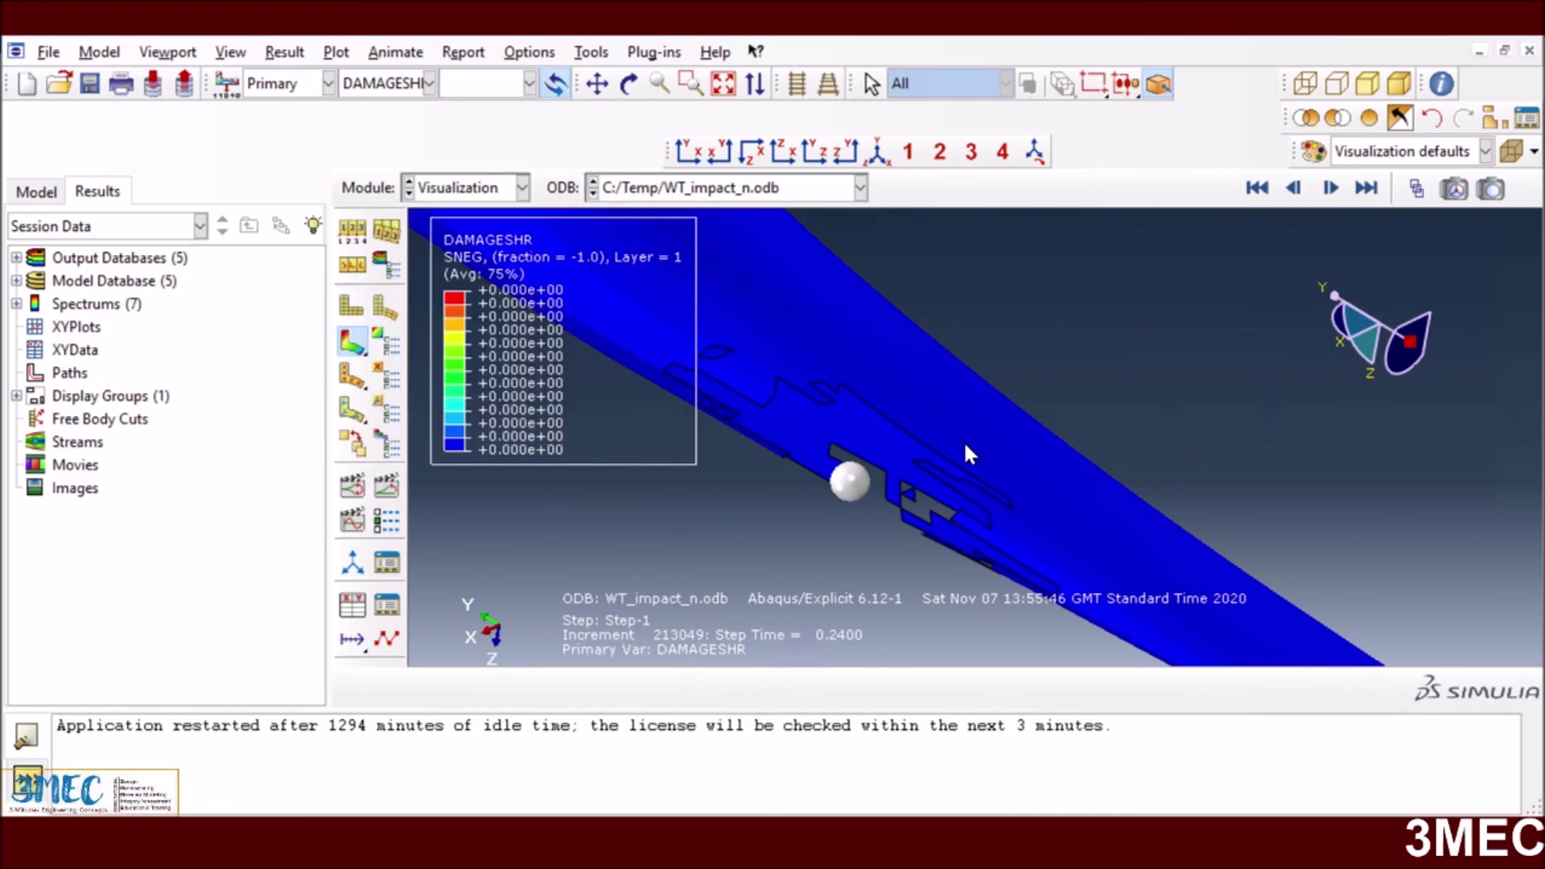